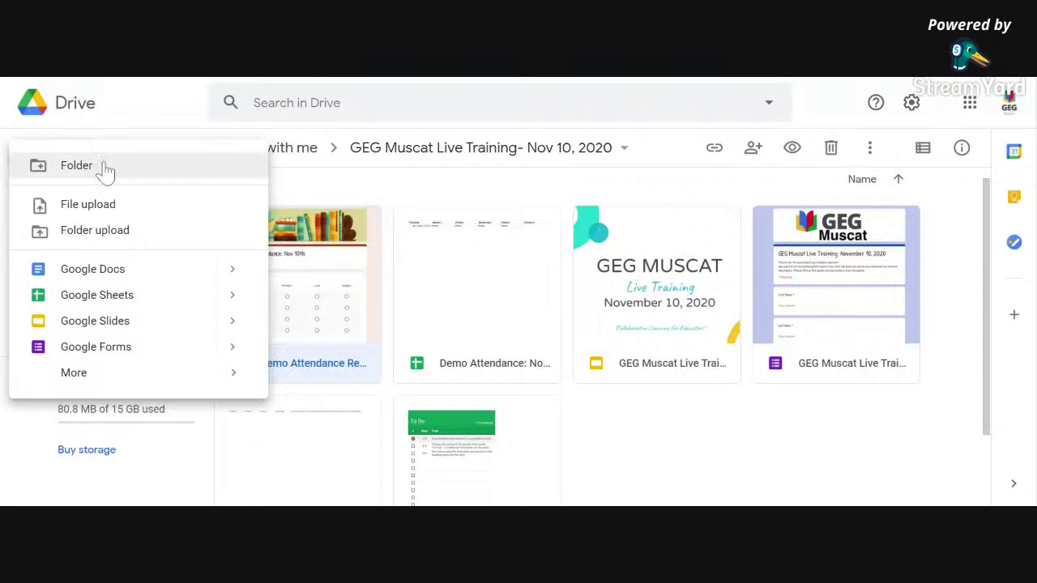
# - Create a folder named GEG Muscat inside the GEG Muscat Live Training- Nov 10, 2020 shared folder
pyautogui.click(253, 103)
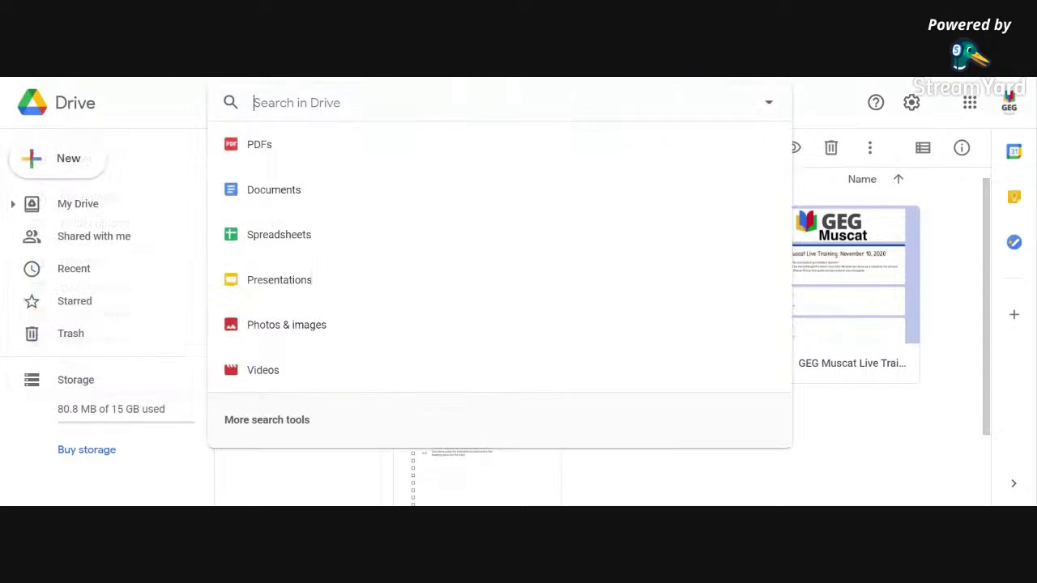
pyautogui.click(178, 126)
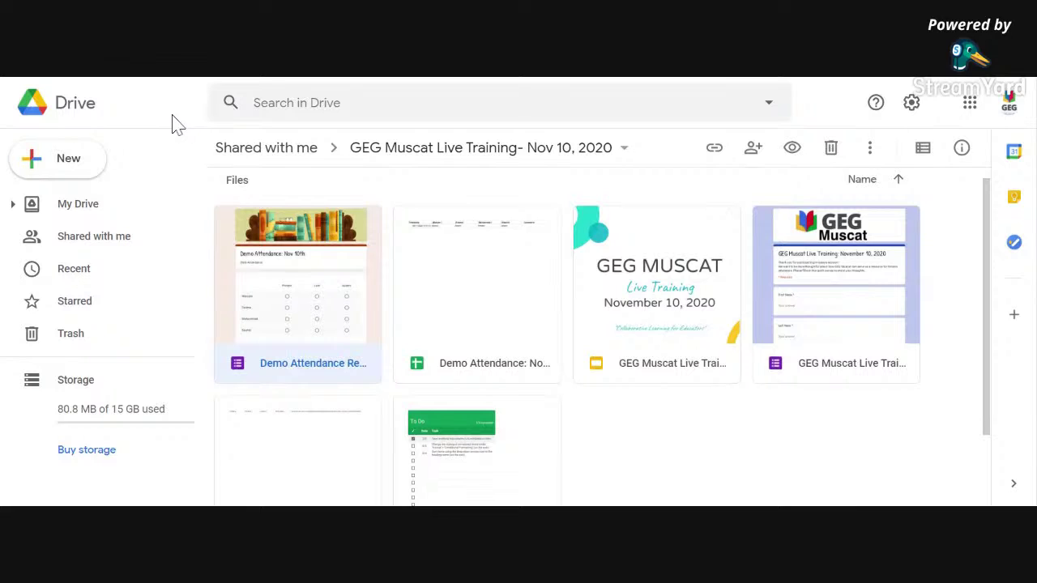
pyautogui.click(74, 166)
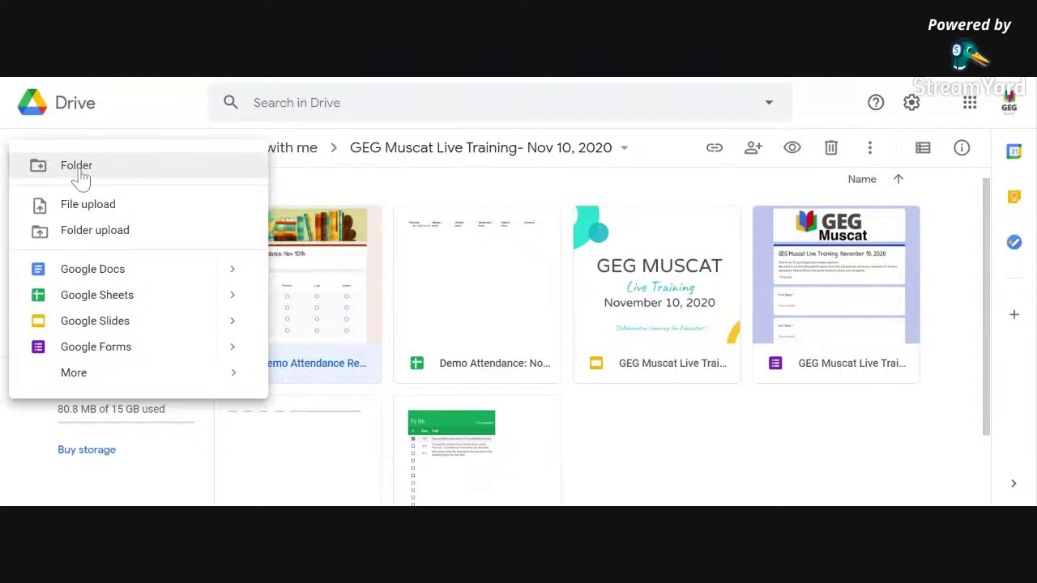
pyautogui.click(79, 175)
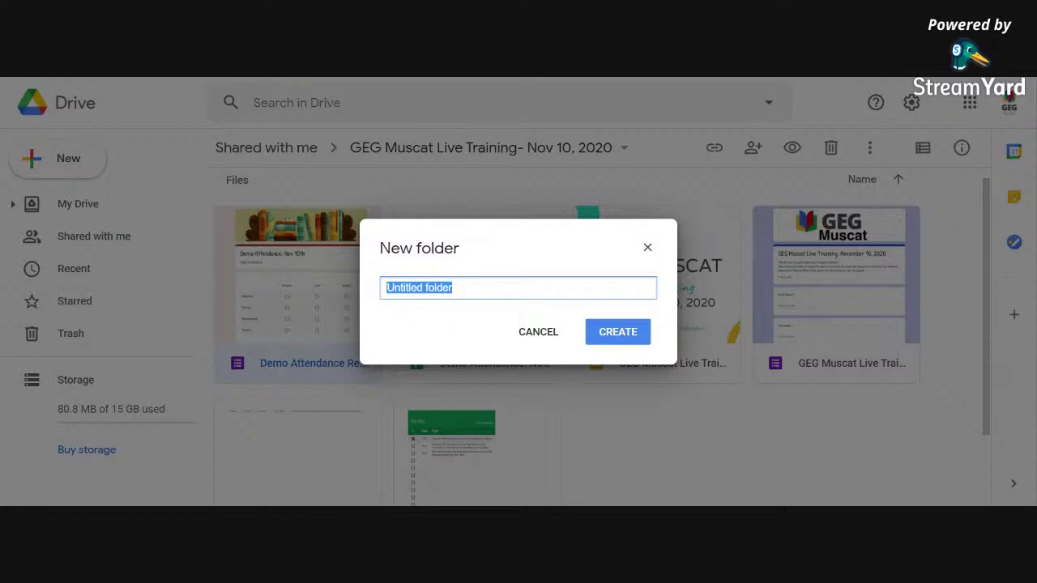
pyautogui.click(454, 288)
pyautogui.write('GEG')
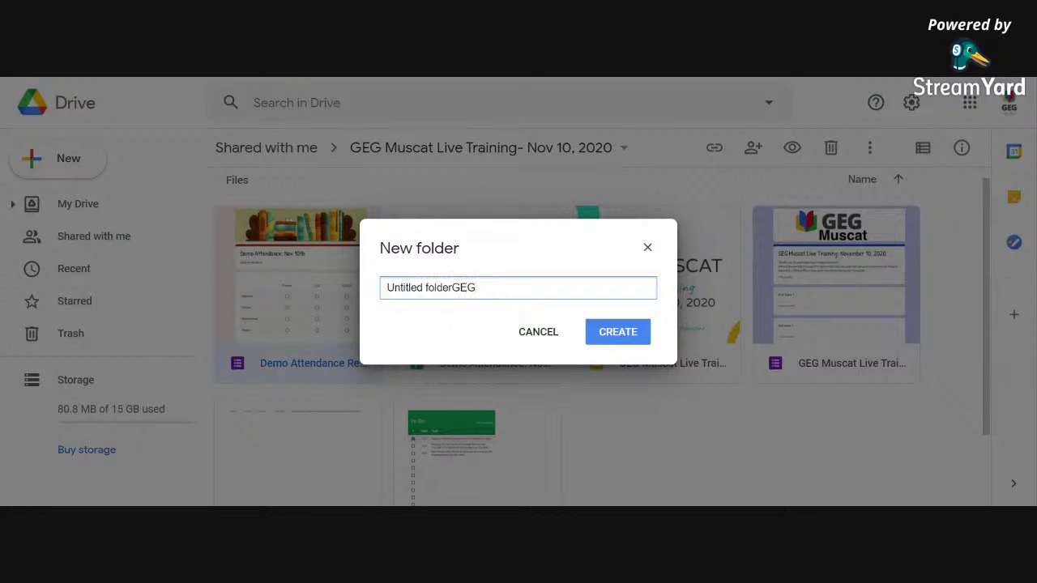
pyautogui.hotkey('ctrl', 'shift', 'Left')
pyautogui.hotkey('ctrl', 'shift', 'Left')
pyautogui.write('GE')
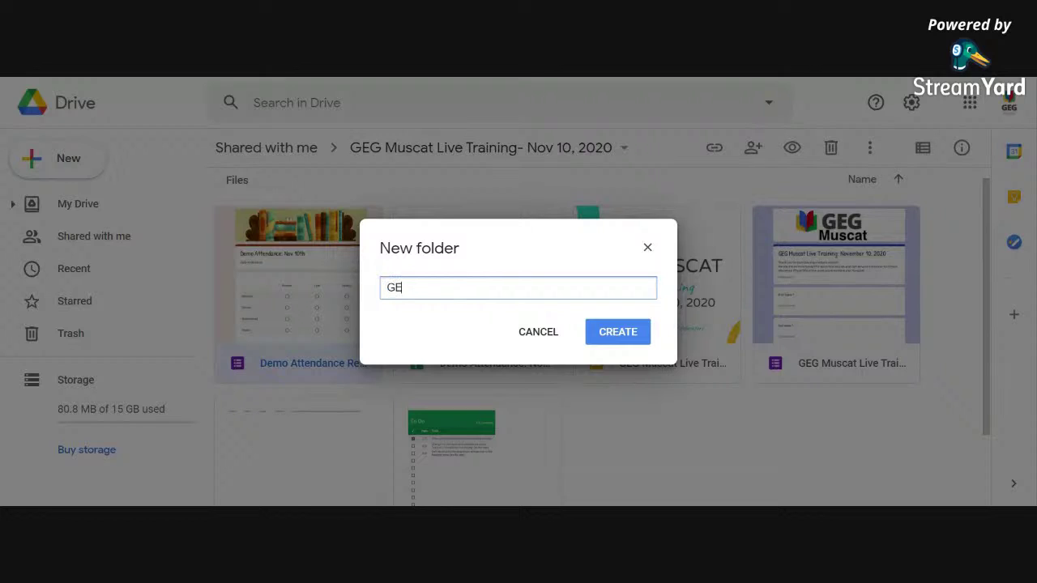
pyautogui.write('G MUsacat')
pyautogui.press('BackSpace')
pyautogui.press('BackSpace')
pyautogui.press('BackSpace')
pyautogui.press('BackSpace')
pyautogui.press('BackSpace')
pyautogui.press('BackSpace')
pyautogui.write('uscat')
pyautogui.click(617, 332)
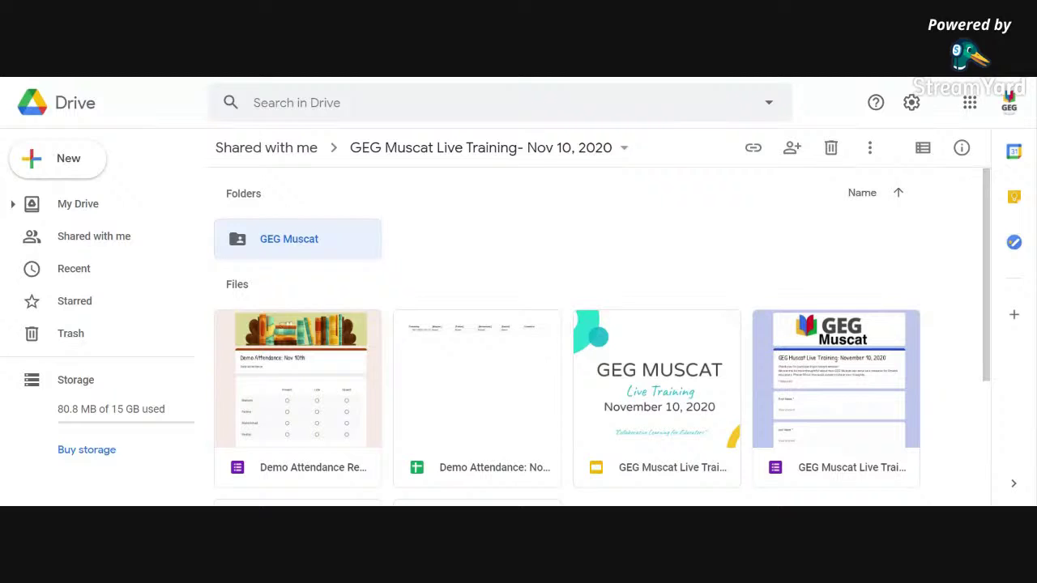
# - Create a subfolder named GEG Muscat Live inside the GEG Muscat folder
pyautogui.doubleClick(324, 254)
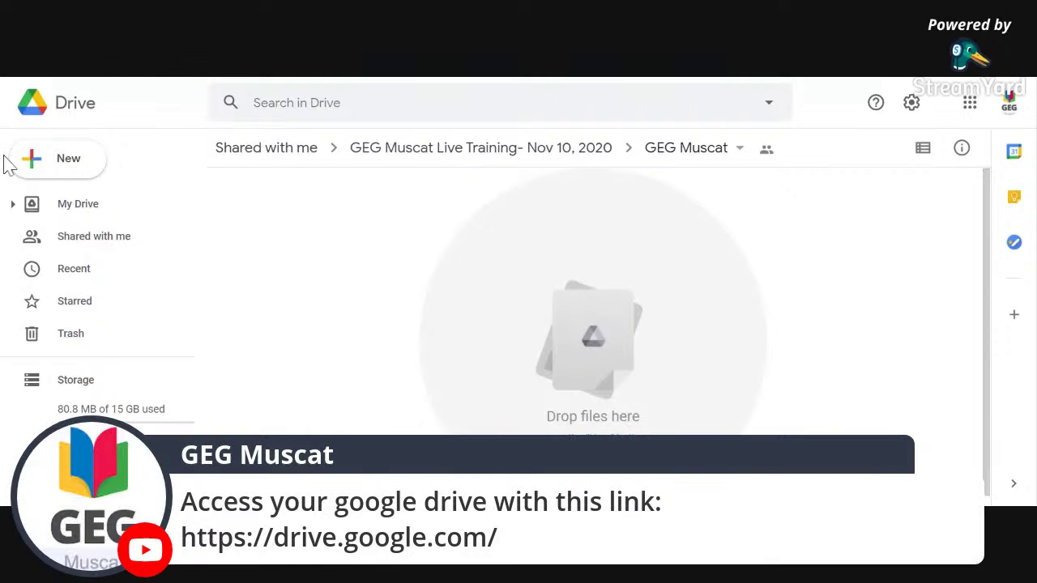
pyautogui.click(61, 162)
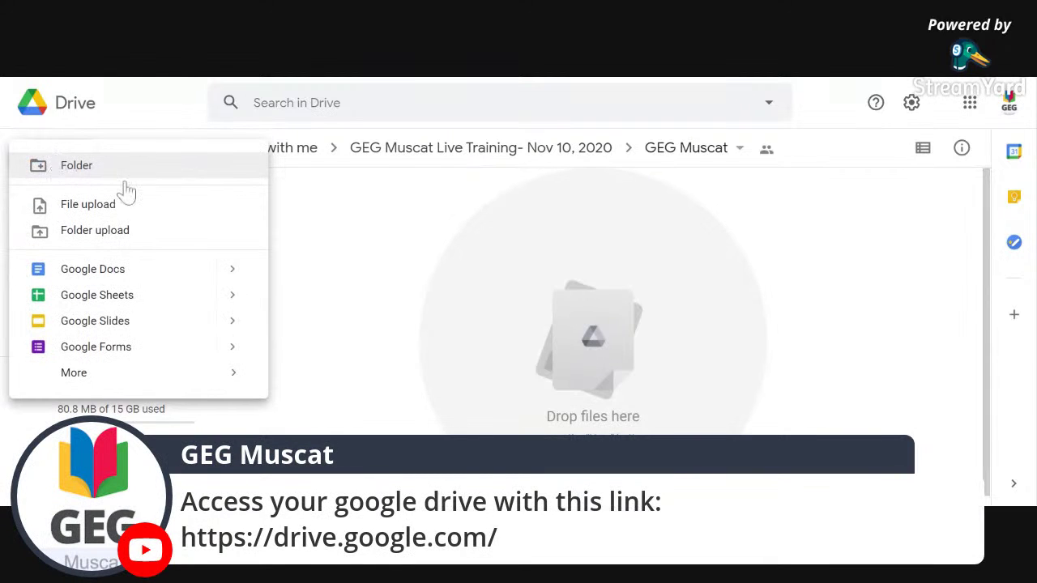
pyautogui.click(151, 132)
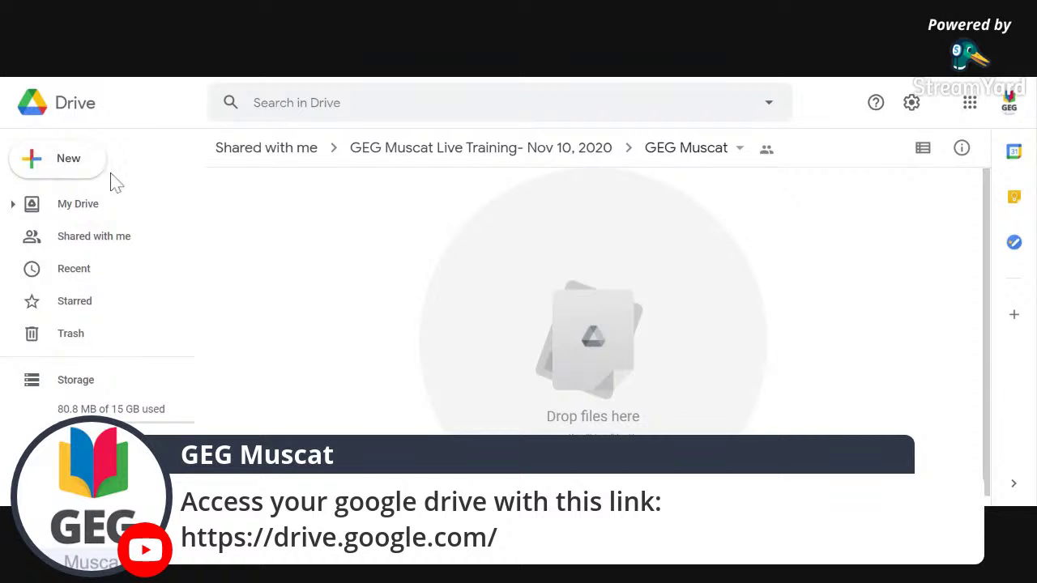
pyautogui.click(62, 166)
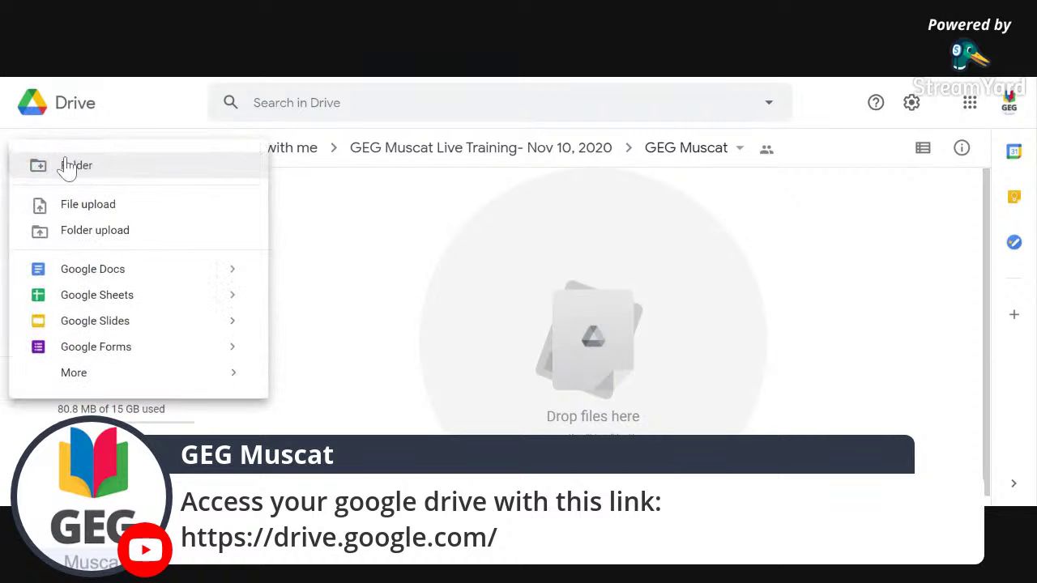
pyautogui.click(75, 180)
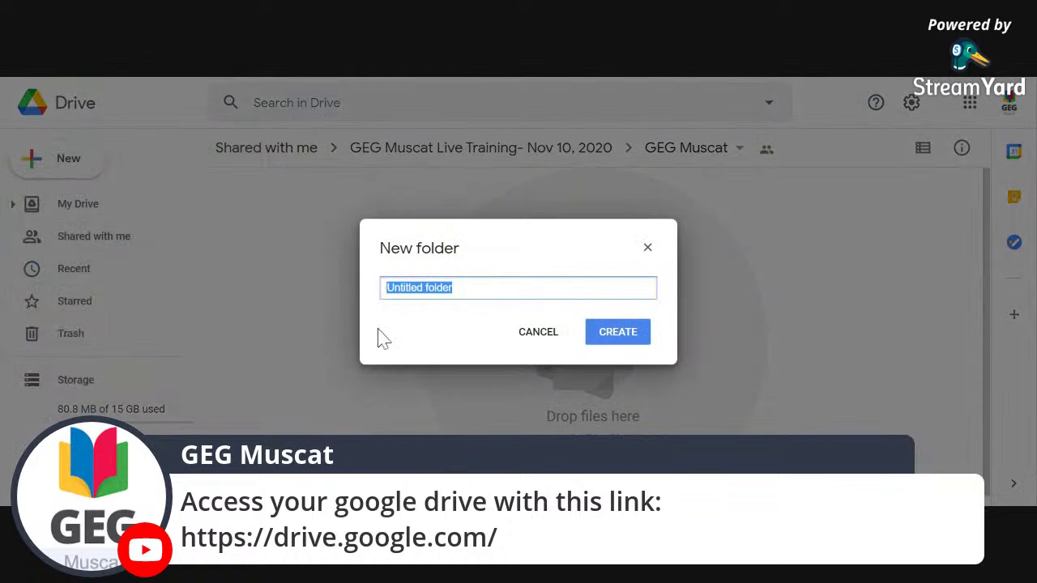
pyautogui.write('G')
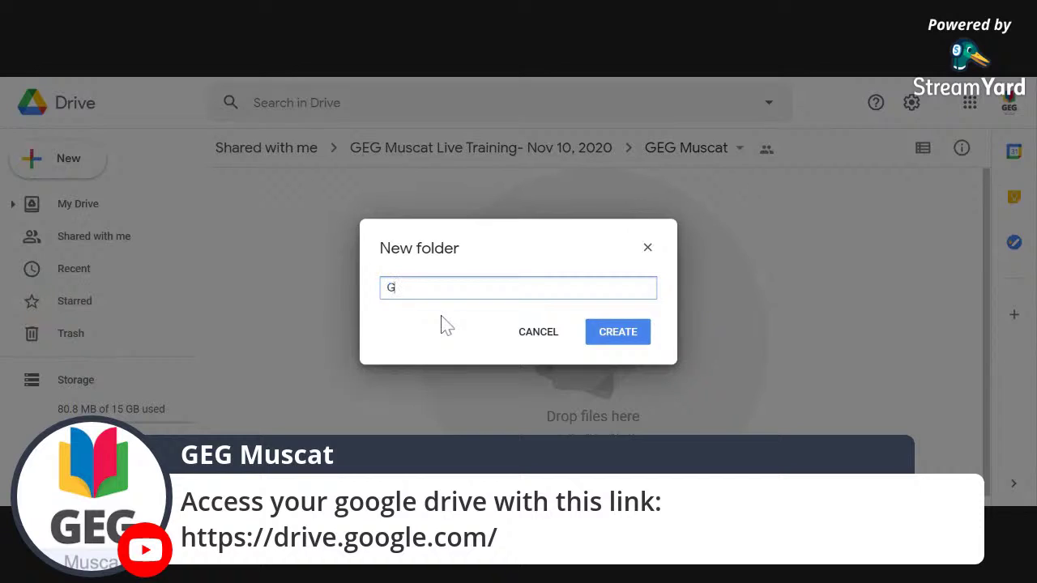
pyautogui.write('EG Musa')
pyautogui.press('BackSpace')
pyautogui.write('cat Live')
pyautogui.click(611, 336)
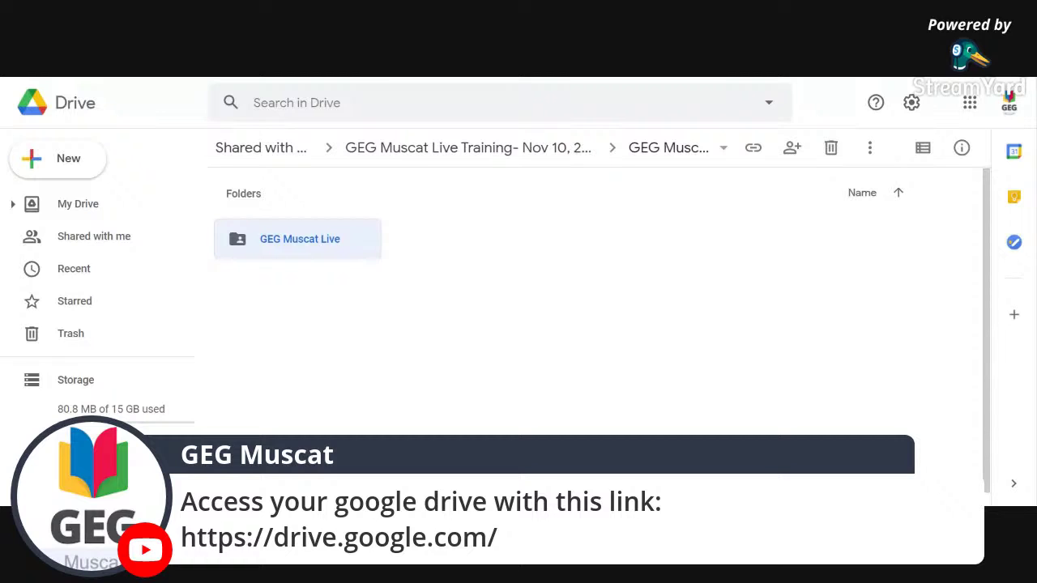
# - Look through the folders and files stored in My Drive
pyautogui.click(86, 209)
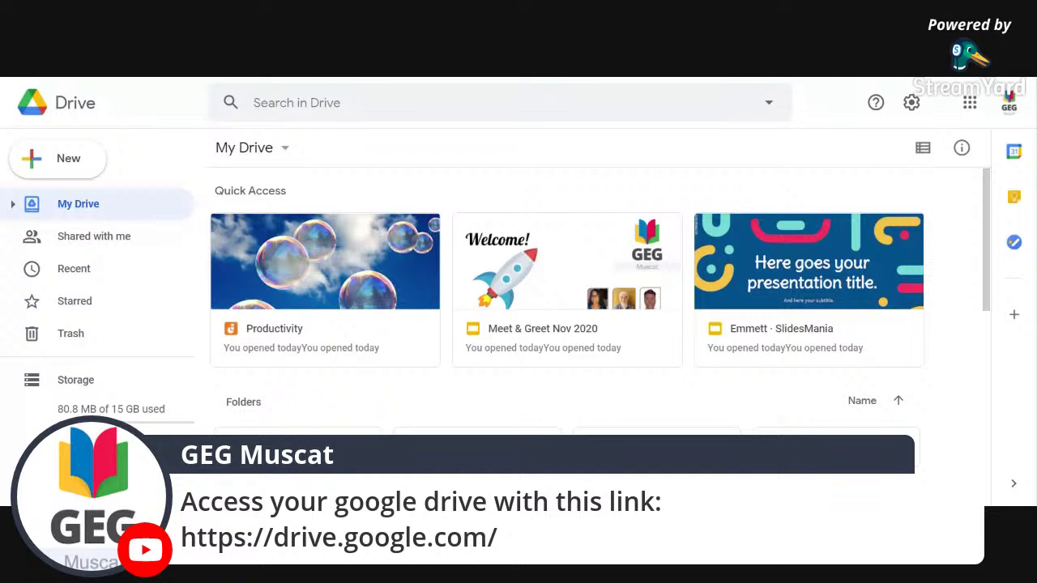
pyautogui.scroll(-2, 414, 180)
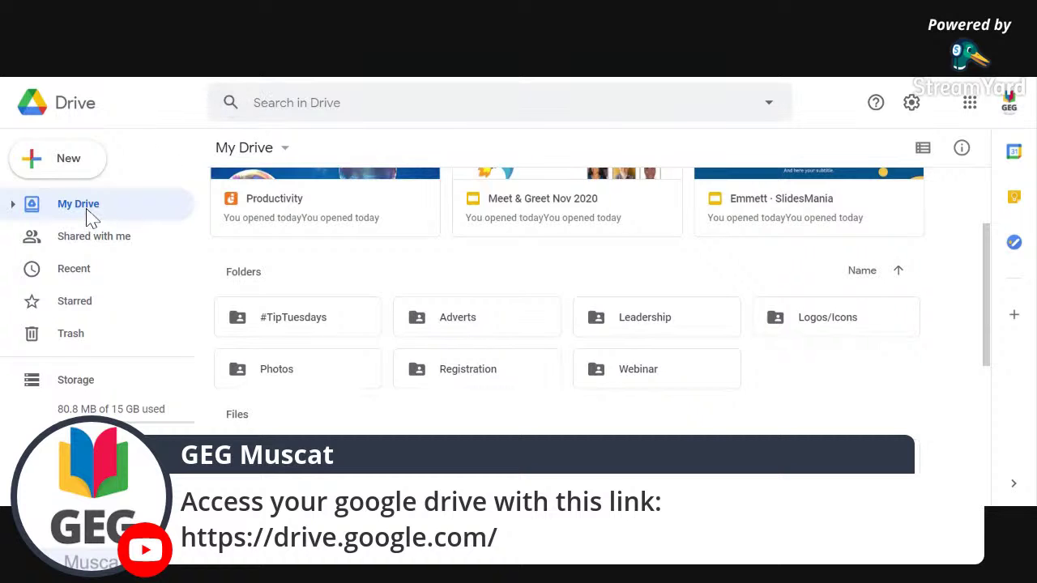
pyautogui.scroll(-4, 574, 416)
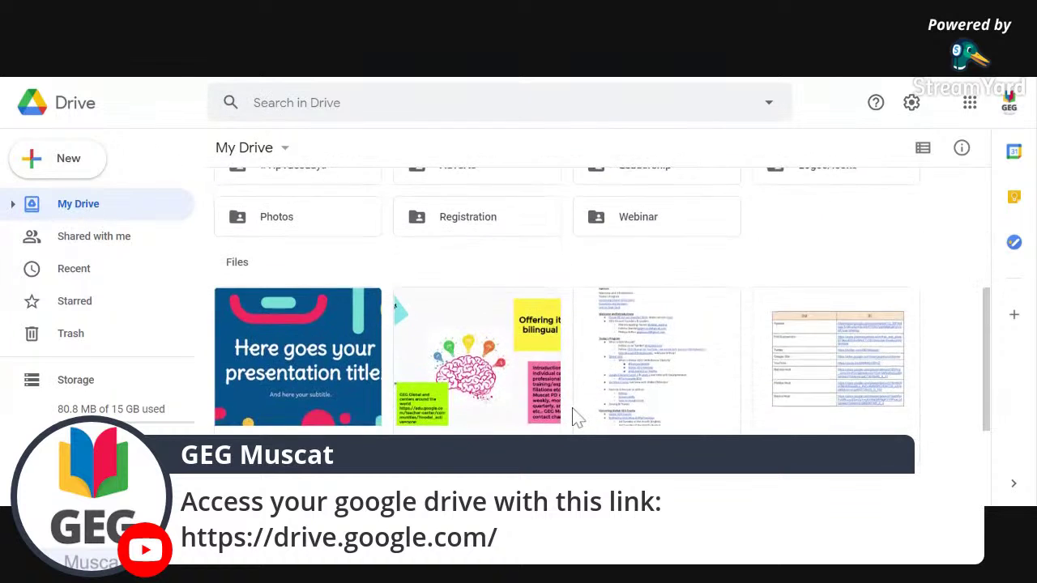
pyautogui.scroll(-1, 574, 417)
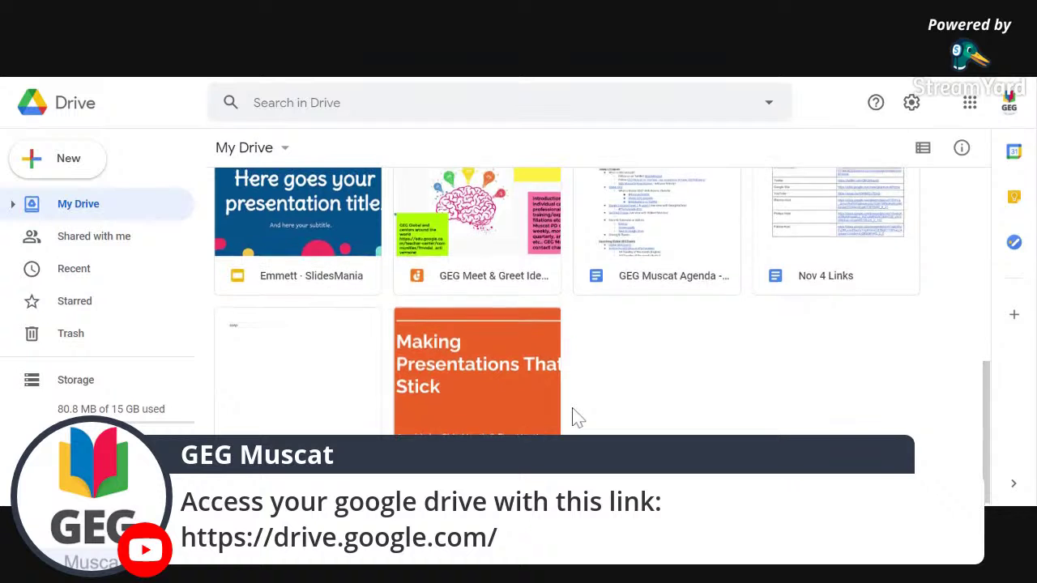
pyautogui.scroll(5, 574, 417)
pyautogui.scroll(2, 575, 416)
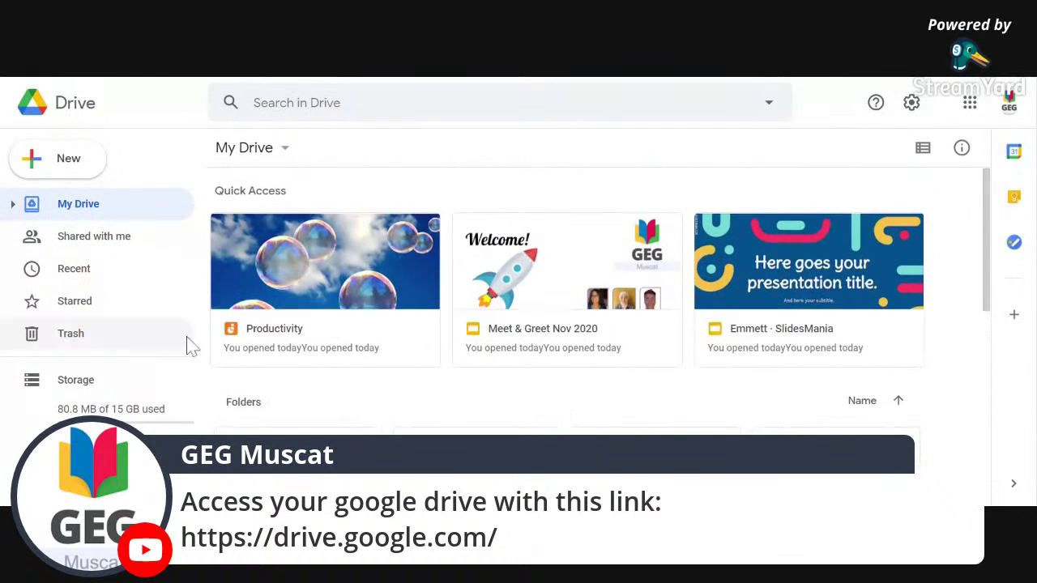
# - Return to the GEG Muscat folder inside the GEG Muscat Live Training- Nov 10, 2020 folder that is shared with this account
pyautogui.click(134, 254)
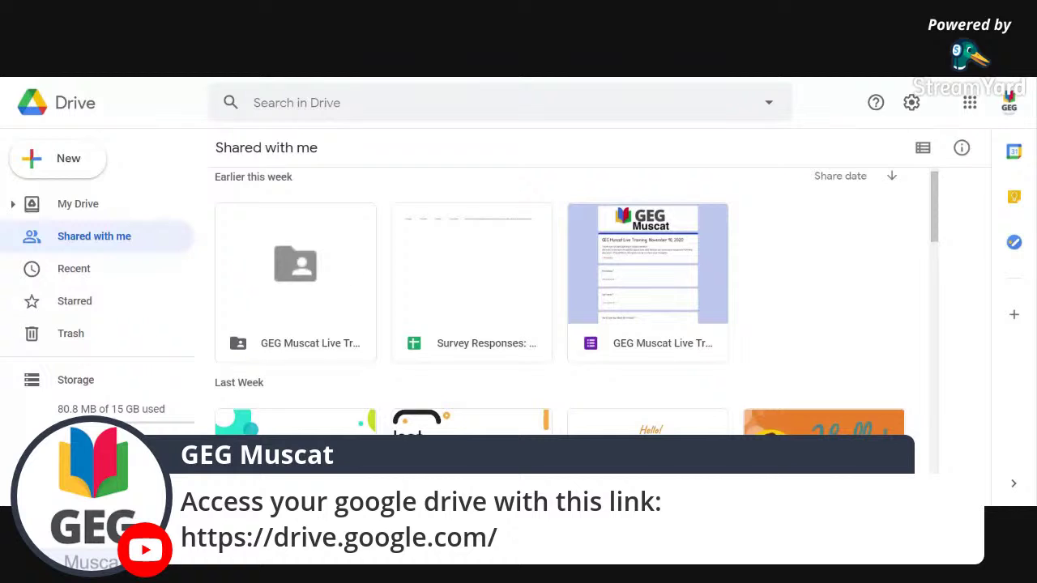
pyautogui.doubleClick(301, 271)
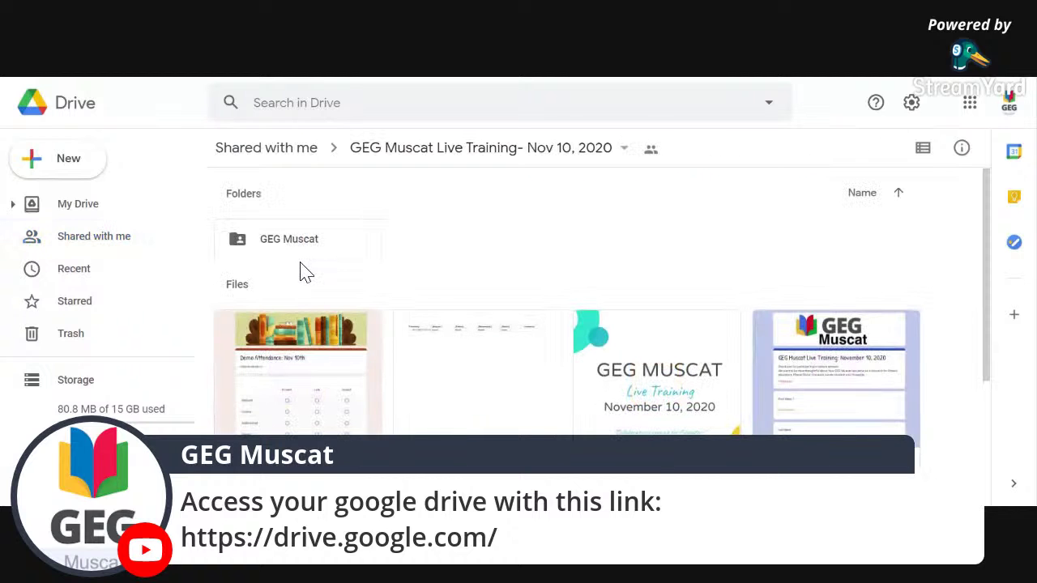
pyautogui.doubleClick(262, 243)
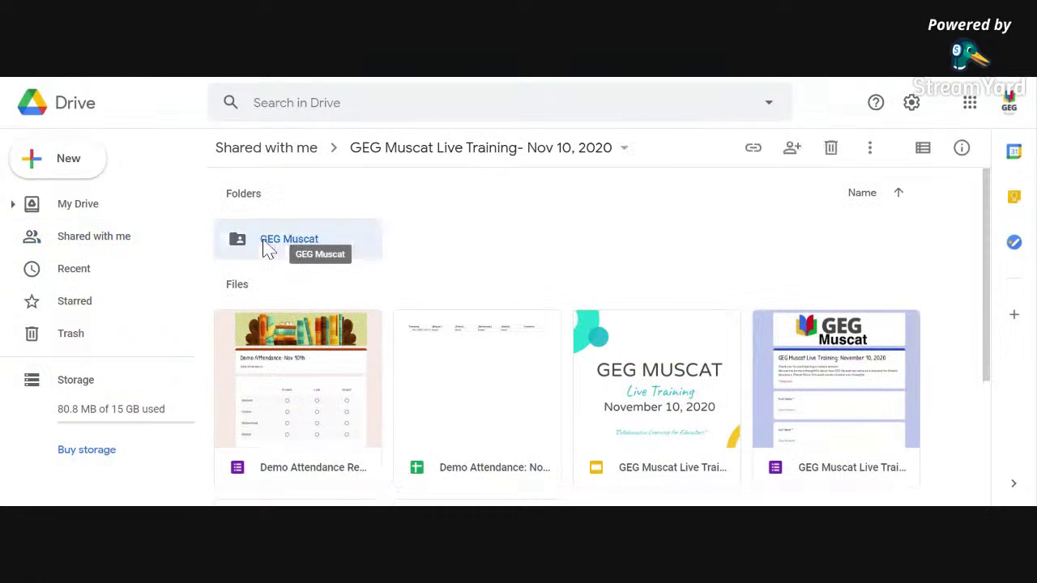
# - Change the colour of the GEG Muscat Live folder to light purple
pyautogui.click(268, 250)
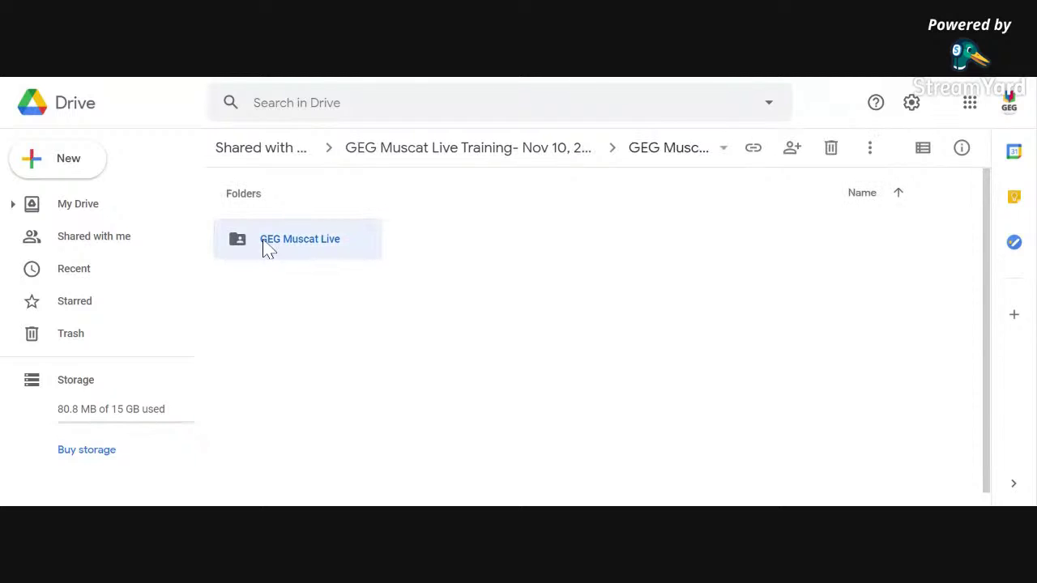
pyautogui.rightClick(267, 249)
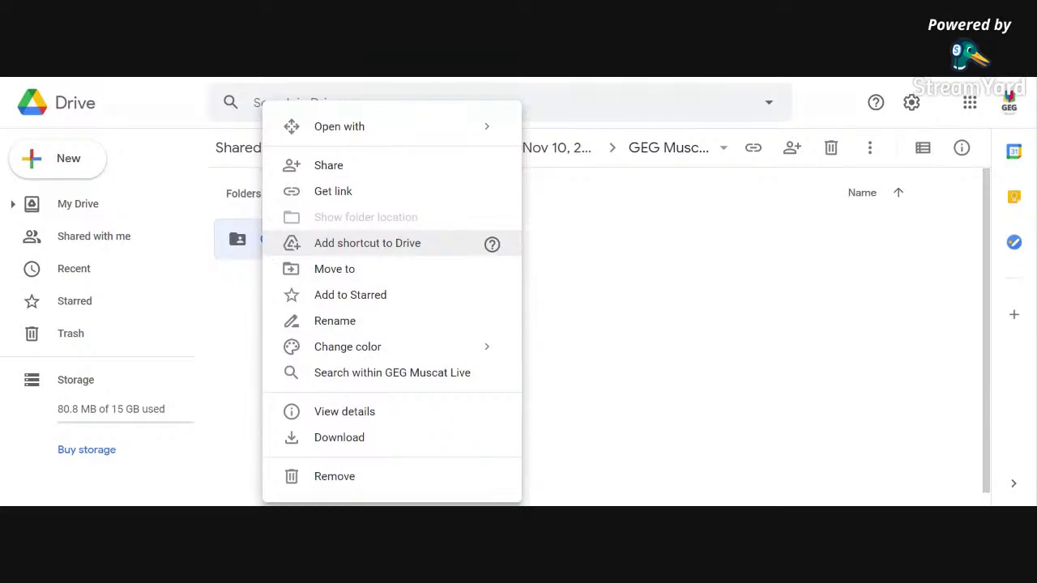
pyautogui.moveTo(359, 354)
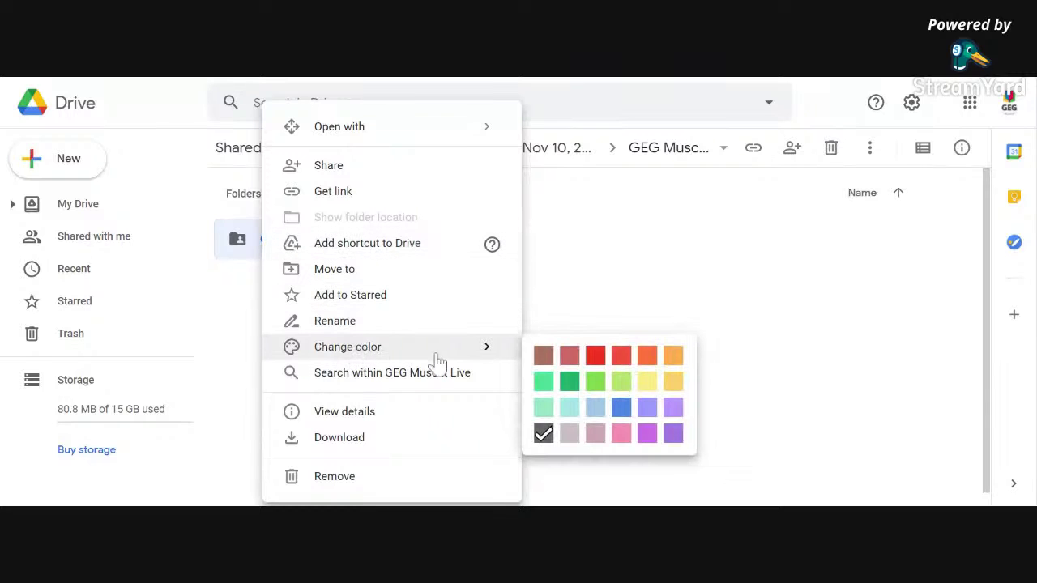
pyautogui.click(651, 414)
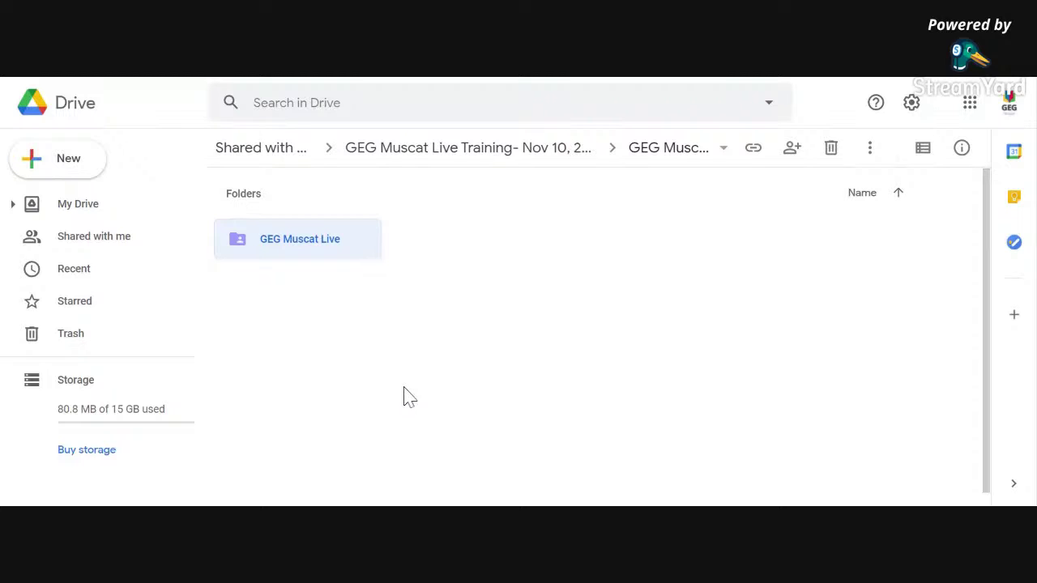
# - Set the GEG Muscat Live folder's colour to dark green
pyautogui.rightClick(297, 247)
pyautogui.moveTo(371, 350)
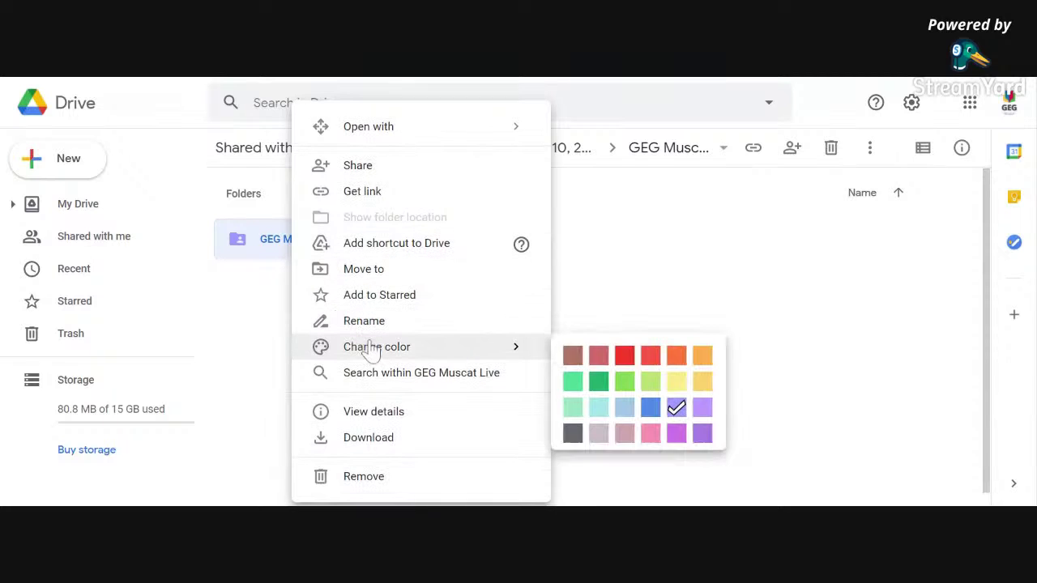
pyautogui.click(598, 389)
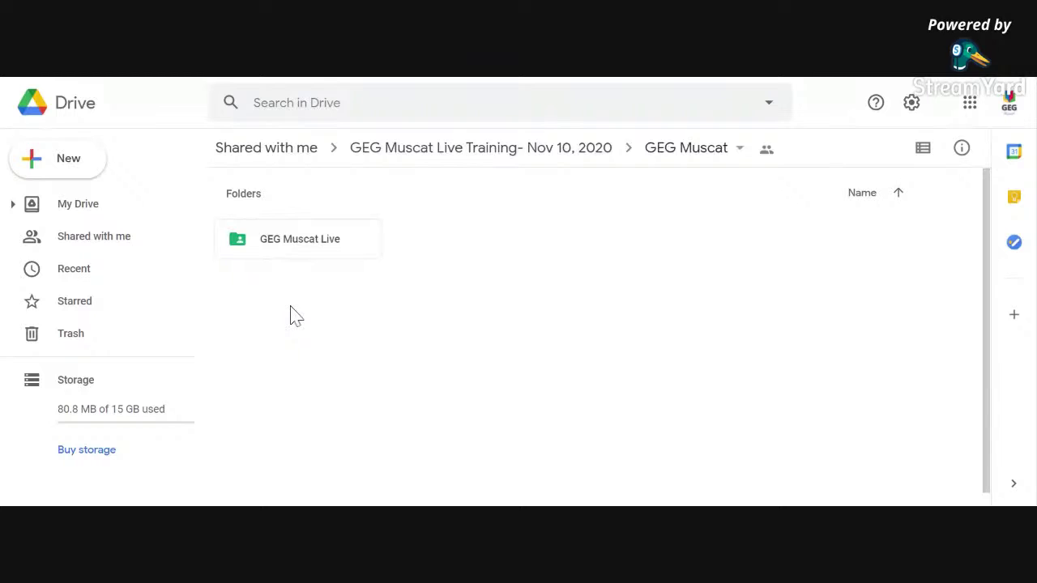
# - Rename the GEG Muscat Live subfolder inside the GEG Muscat folder as GEG Muscat Training
pyautogui.click(496, 160)
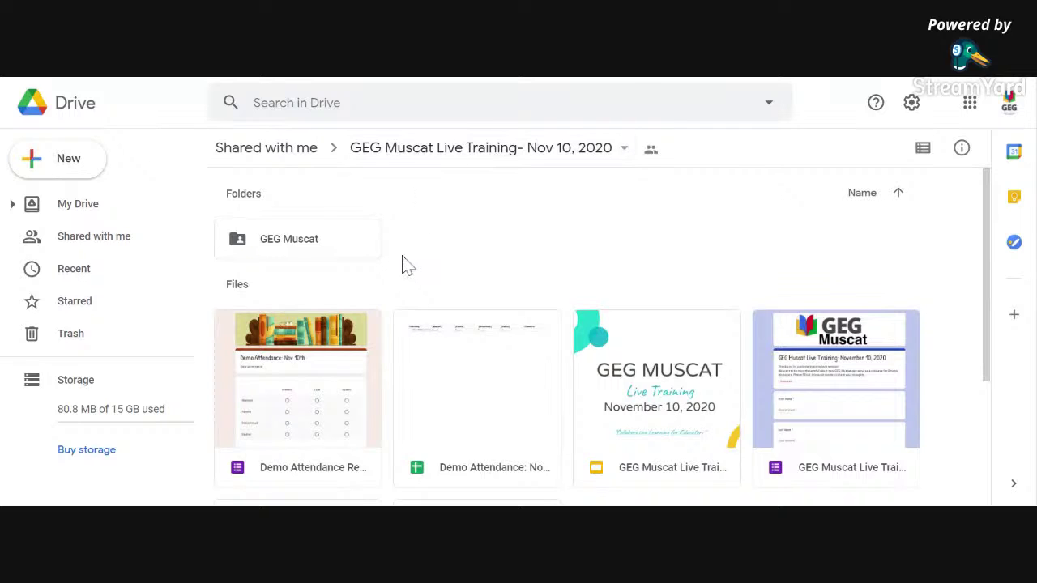
pyautogui.doubleClick(325, 247)
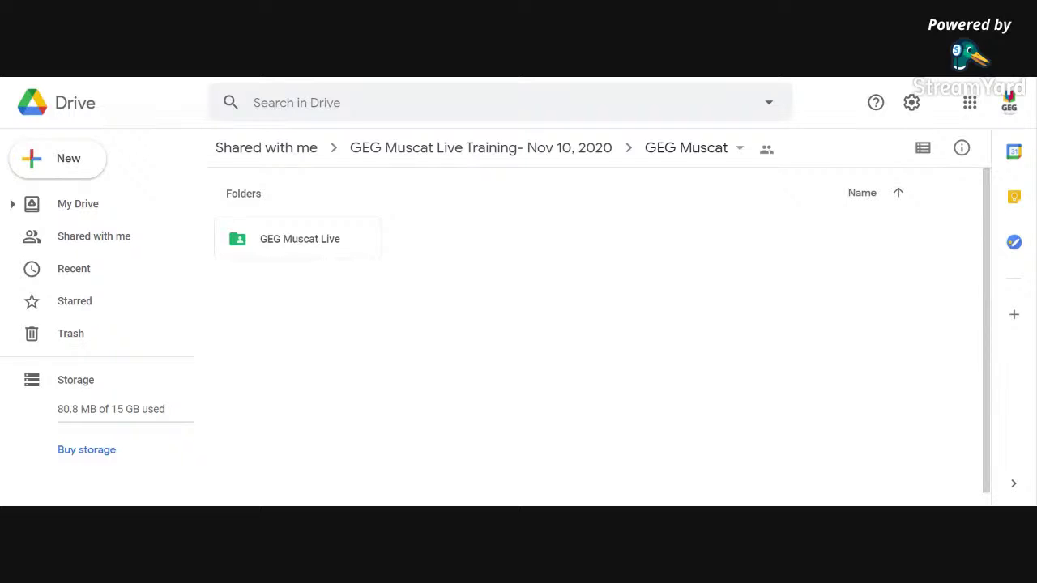
pyautogui.click(328, 256)
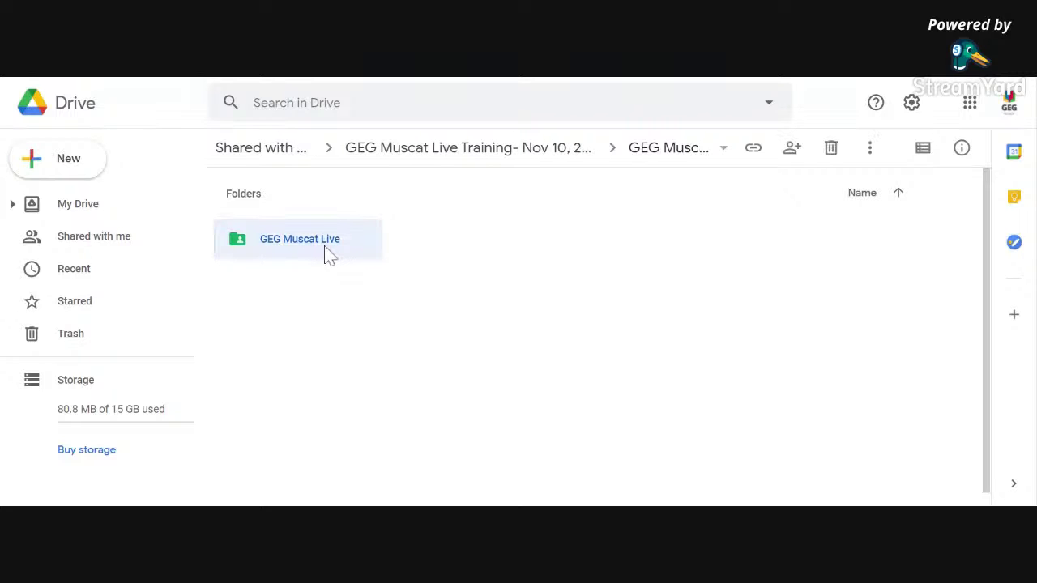
pyautogui.rightClick(328, 256)
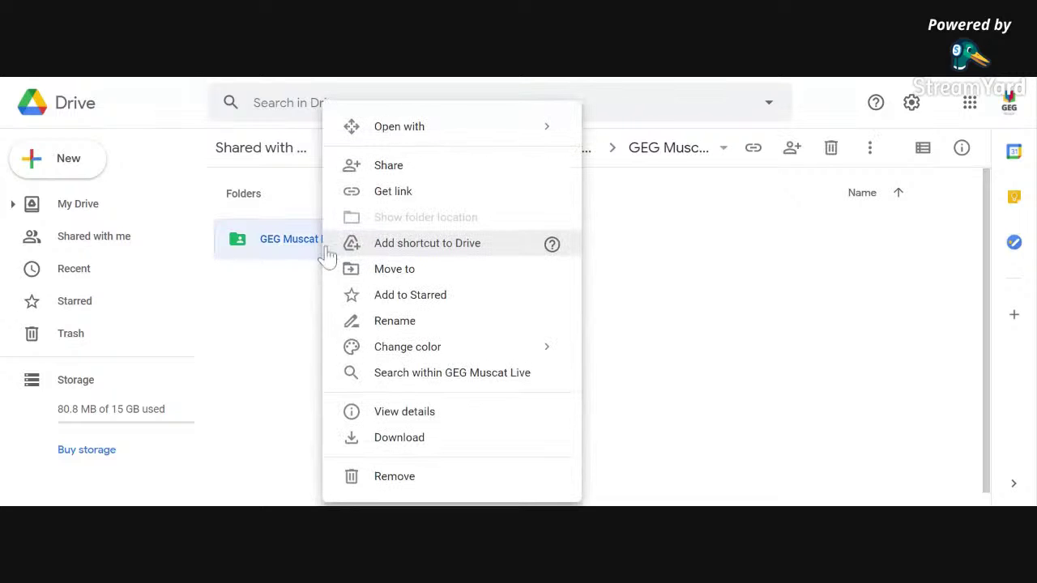
pyautogui.click(412, 324)
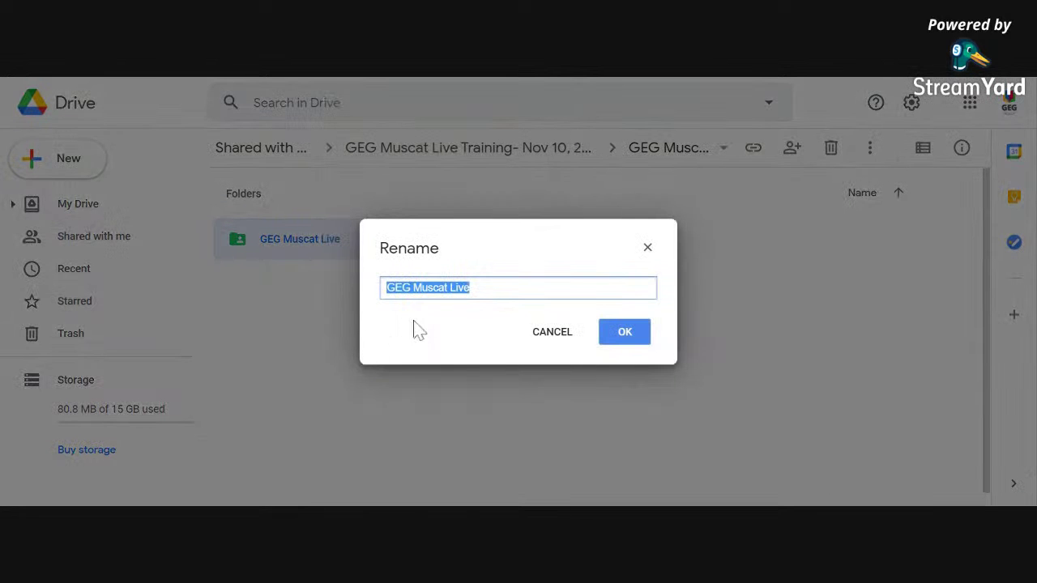
pyautogui.doubleClick(460, 288)
pyautogui.write('Training')
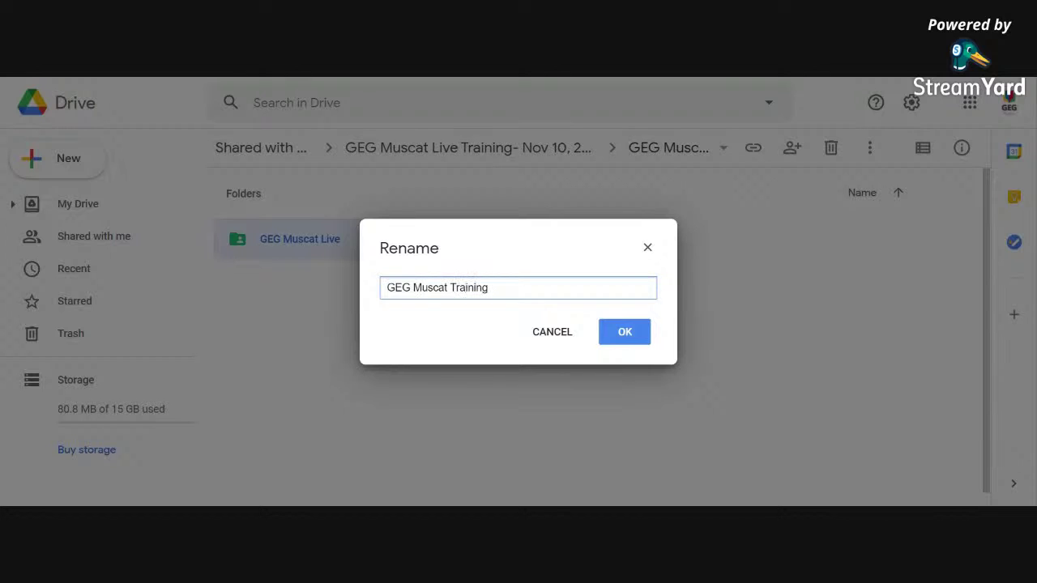
pyautogui.click(614, 335)
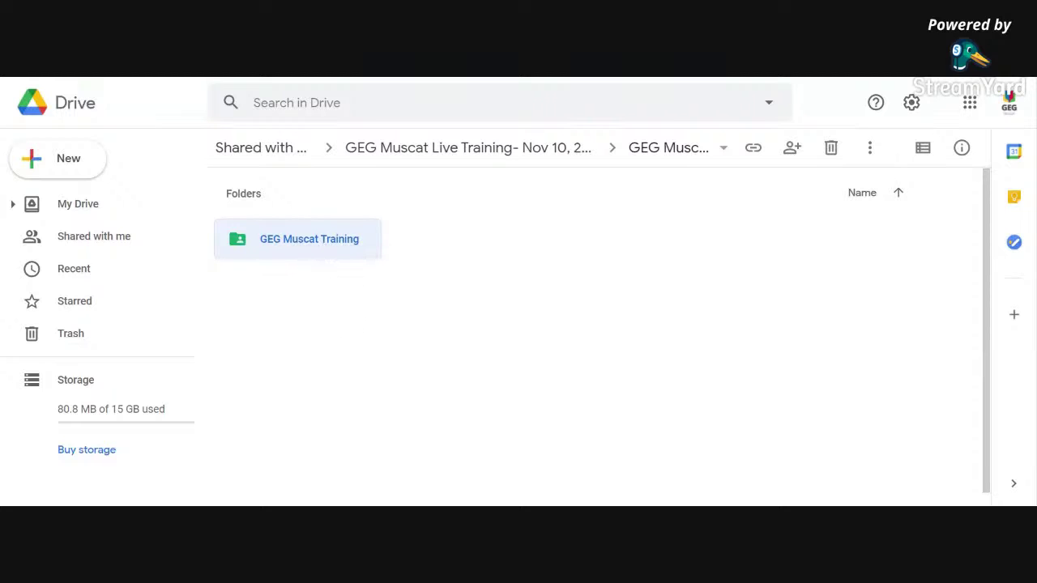
# - Review who has access to the GEG Muscat Training folder and their roles in its sharing settings, then close them
pyautogui.rightClick(324, 252)
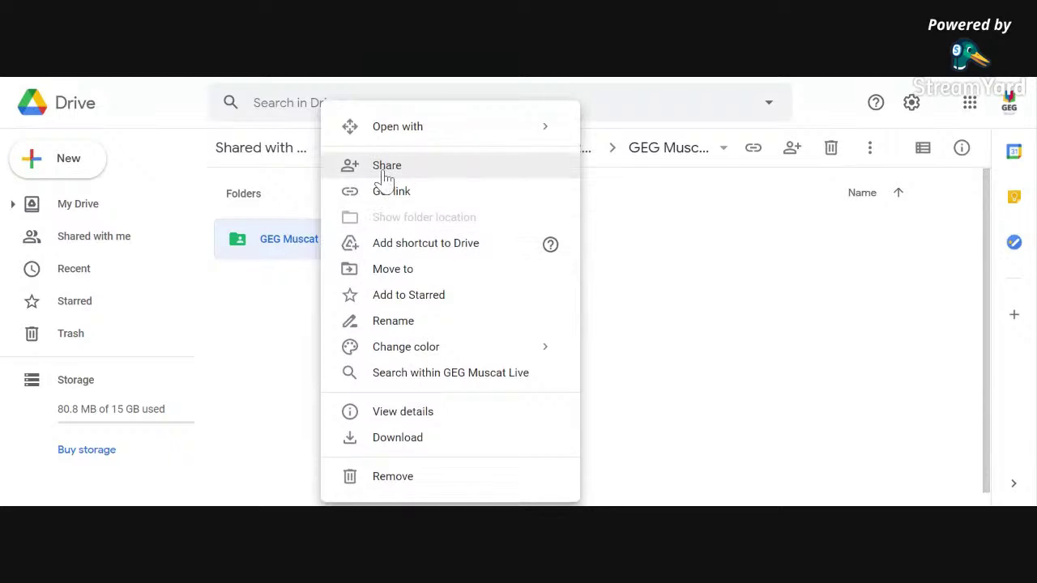
pyautogui.click(312, 339)
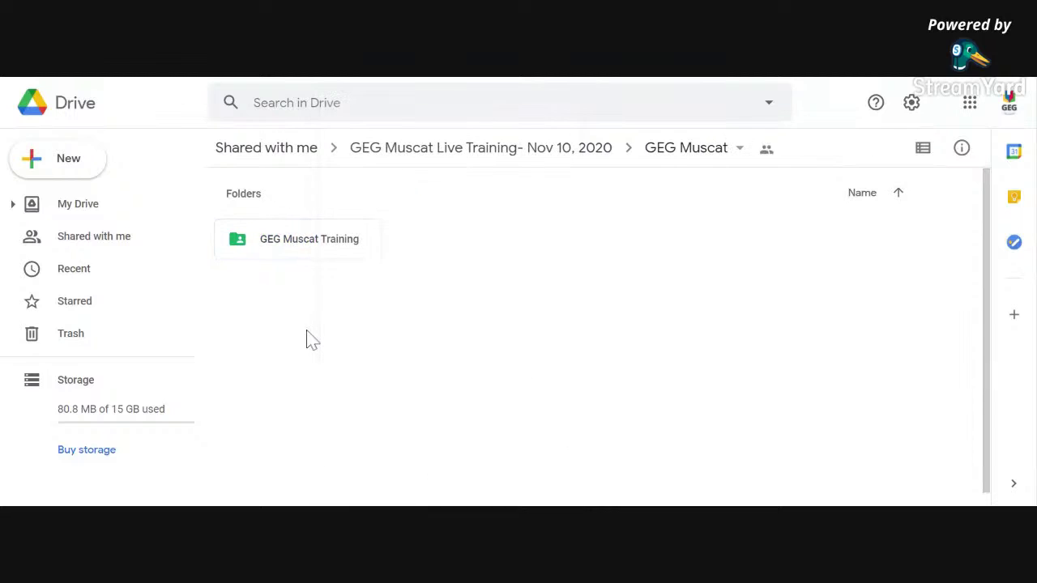
pyautogui.click(297, 257)
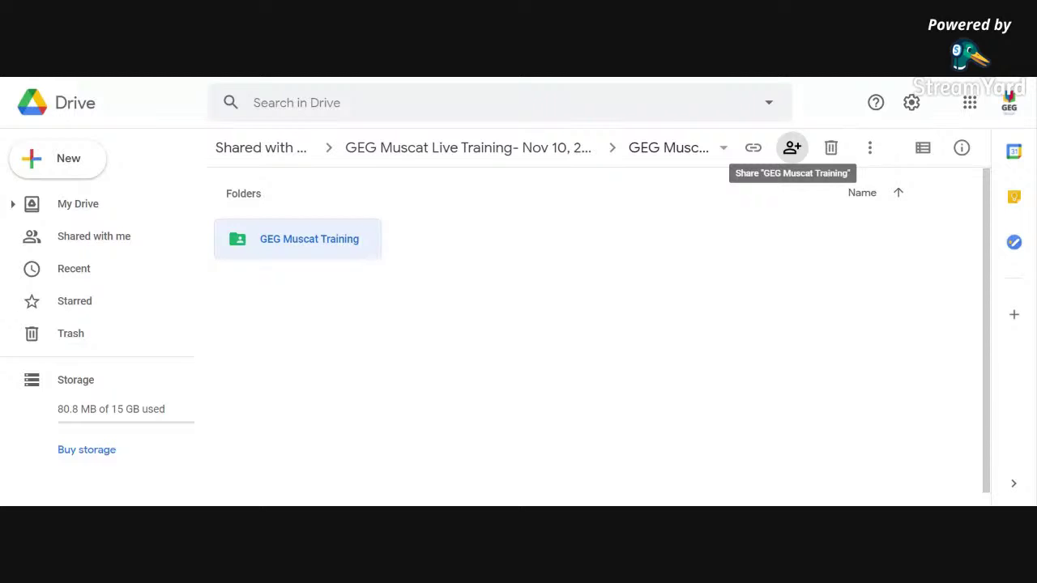
pyautogui.click(793, 153)
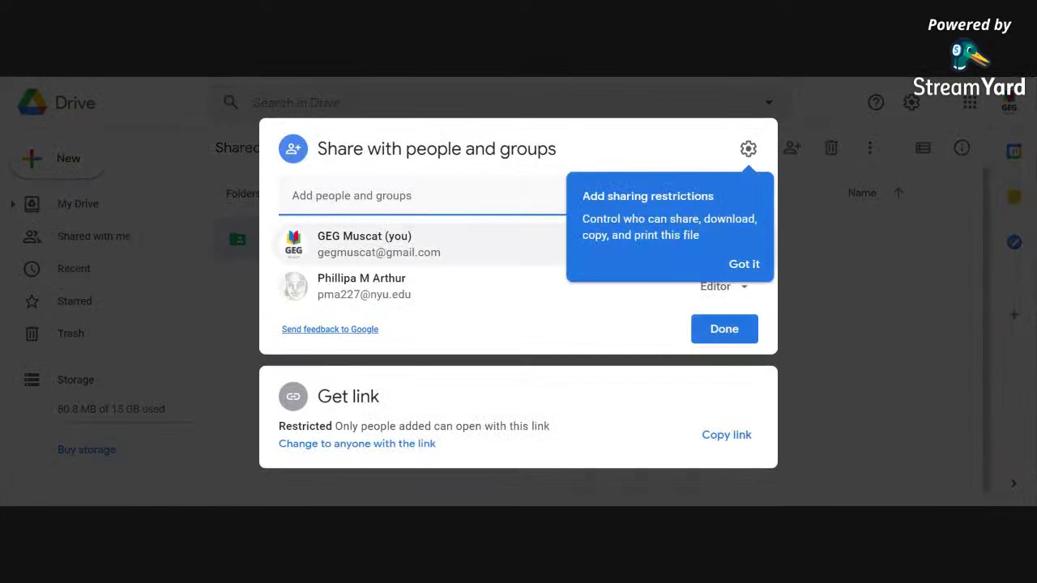
pyautogui.click(406, 245)
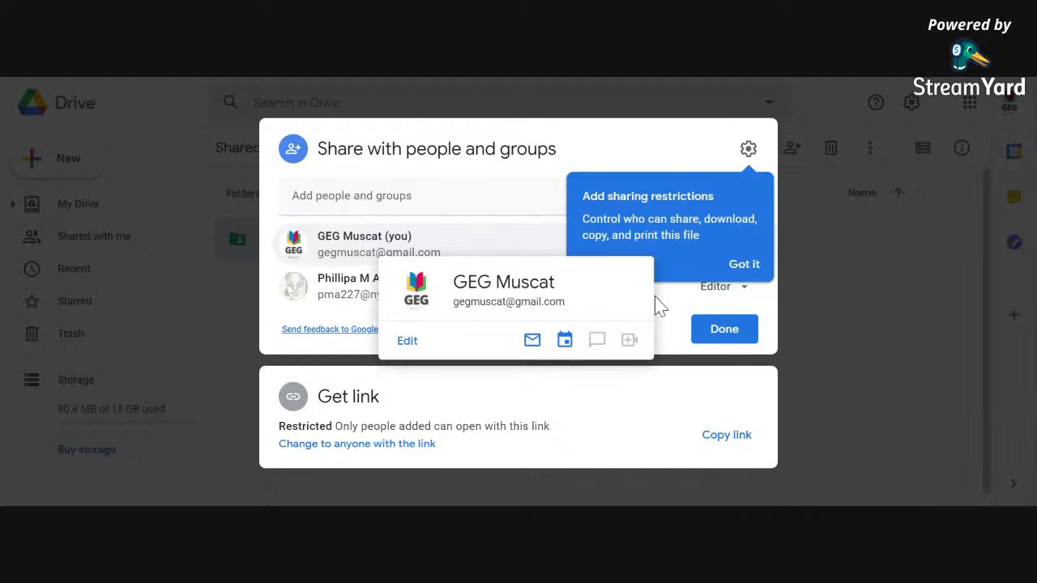
pyautogui.click(745, 266)
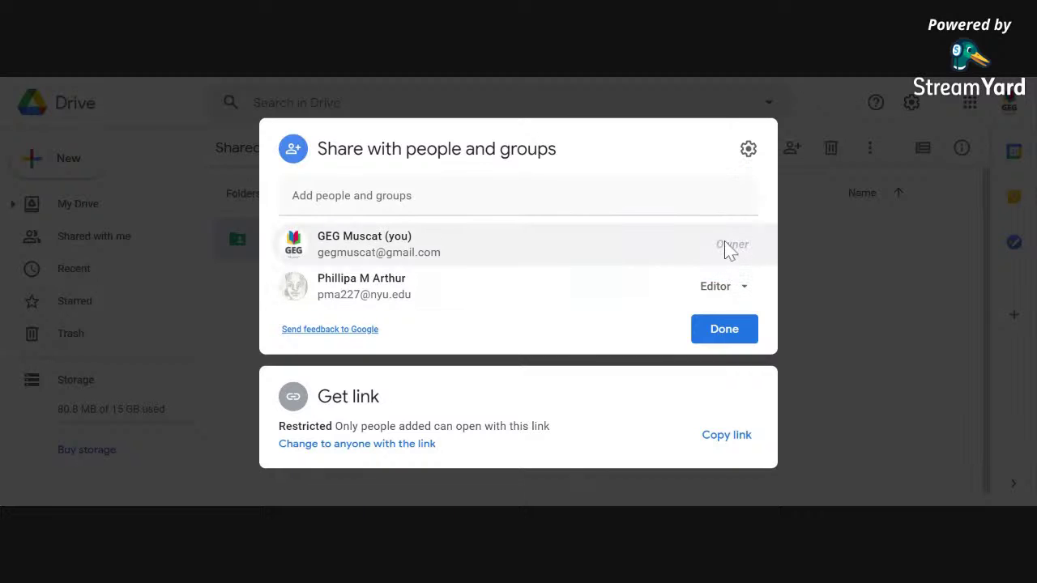
pyautogui.moveTo(392, 308)
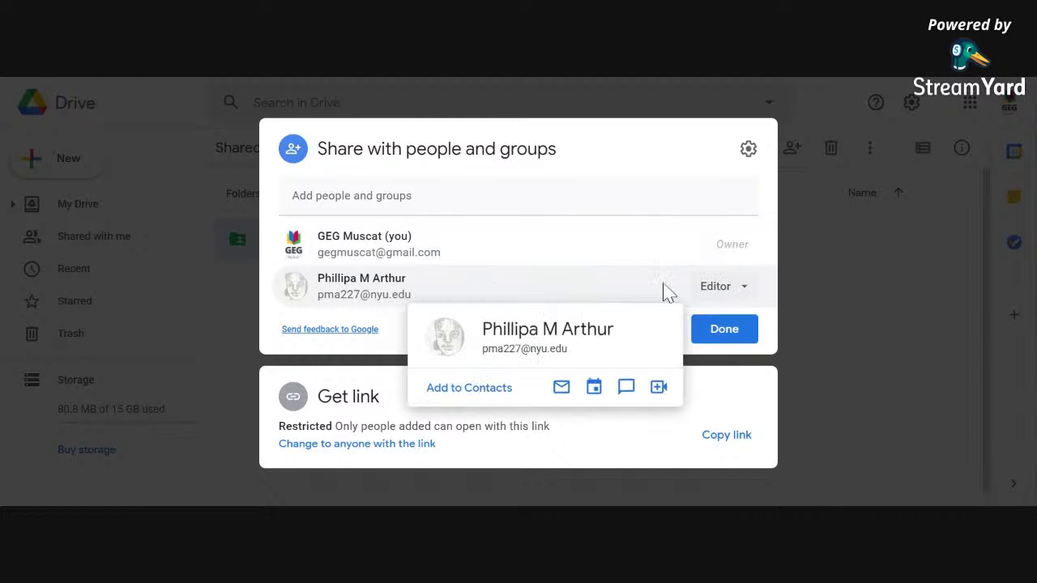
pyautogui.click(721, 333)
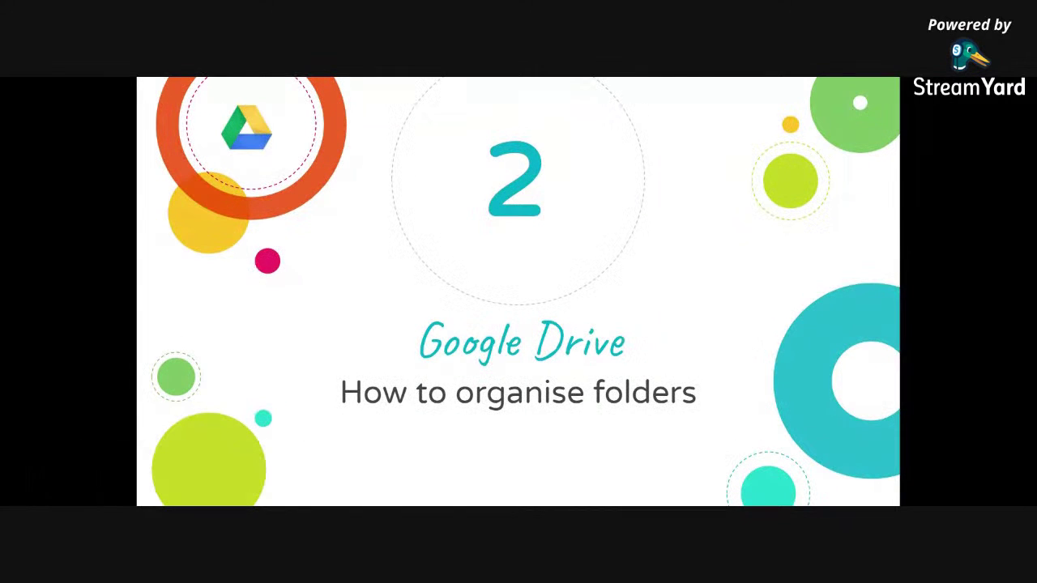
pyautogui.press('Right')
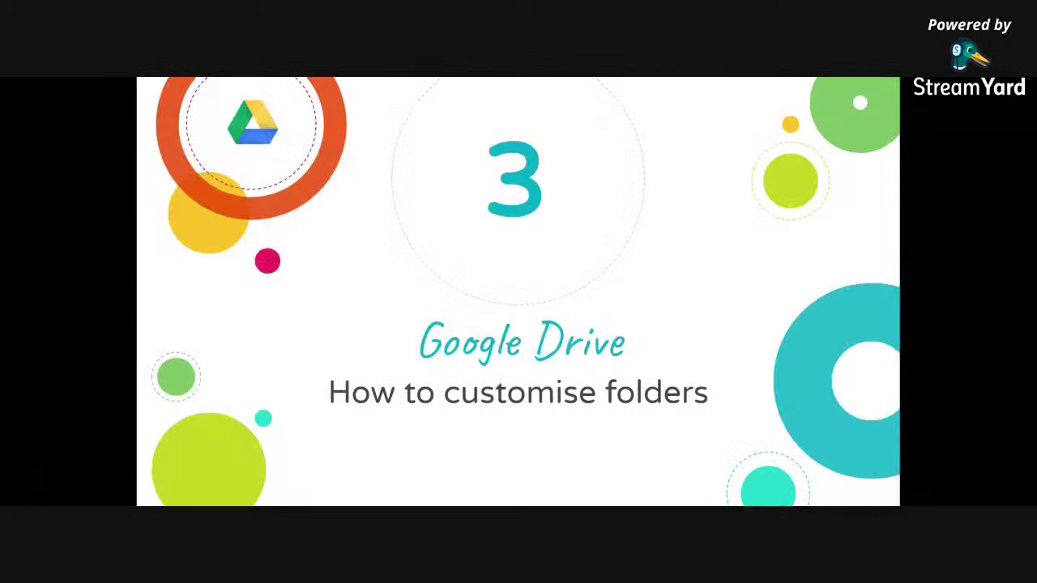
pyautogui.press('Right')
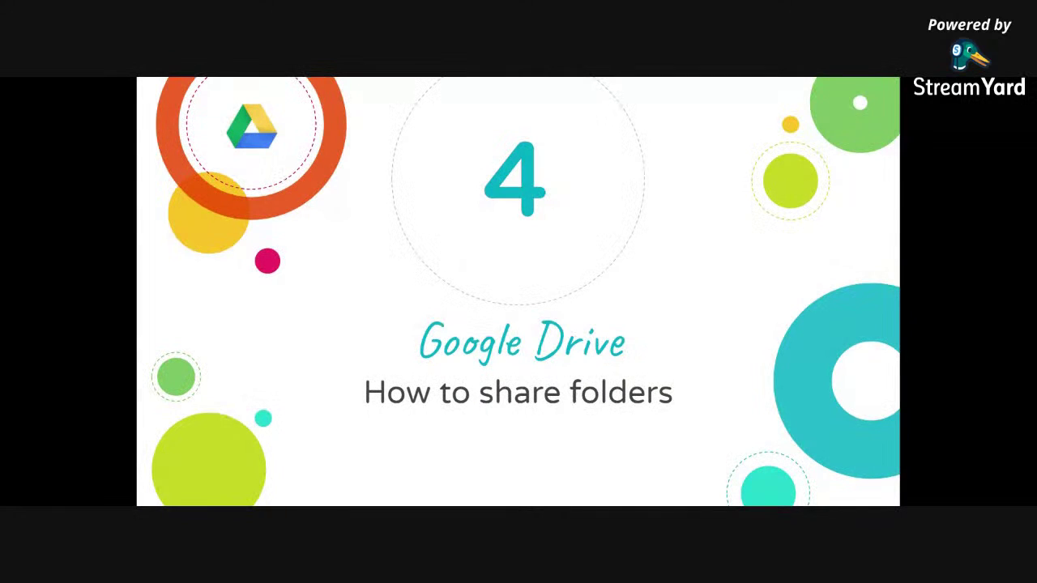
pyautogui.press('Right')
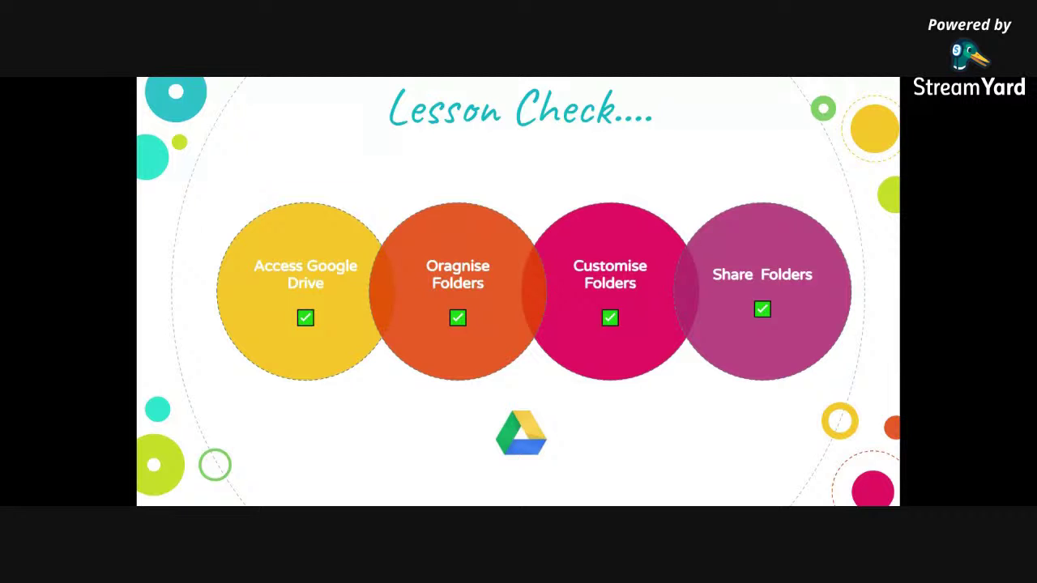
pyautogui.press('Right')
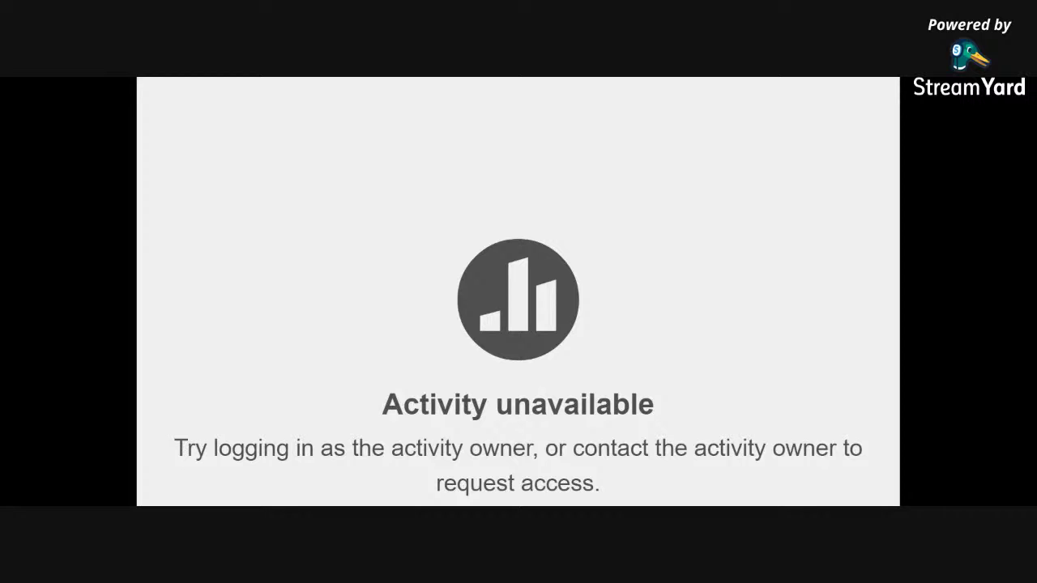
pyautogui.press('Right')
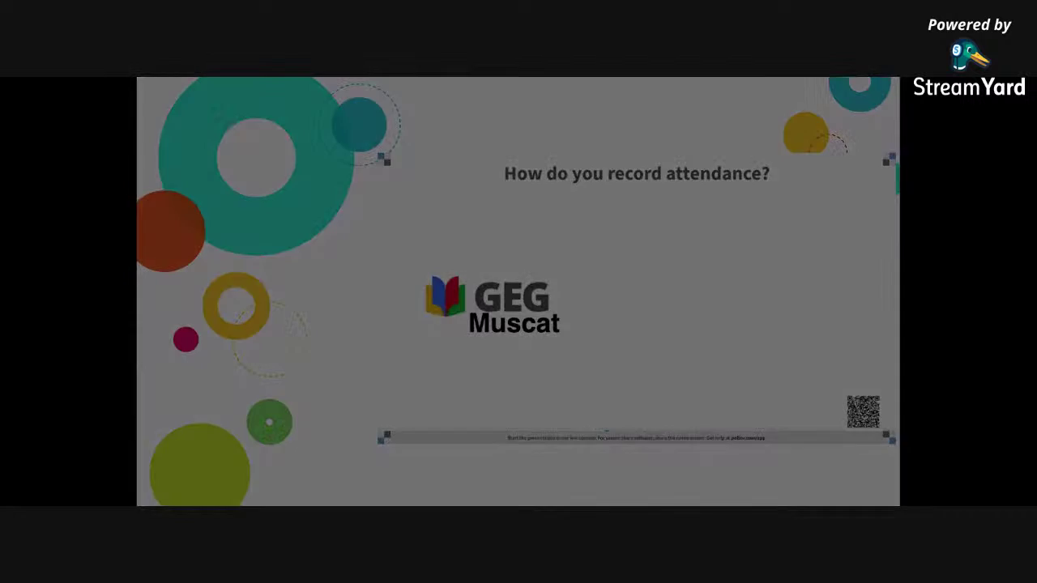
pyautogui.press('Left')
pyautogui.press('Right')
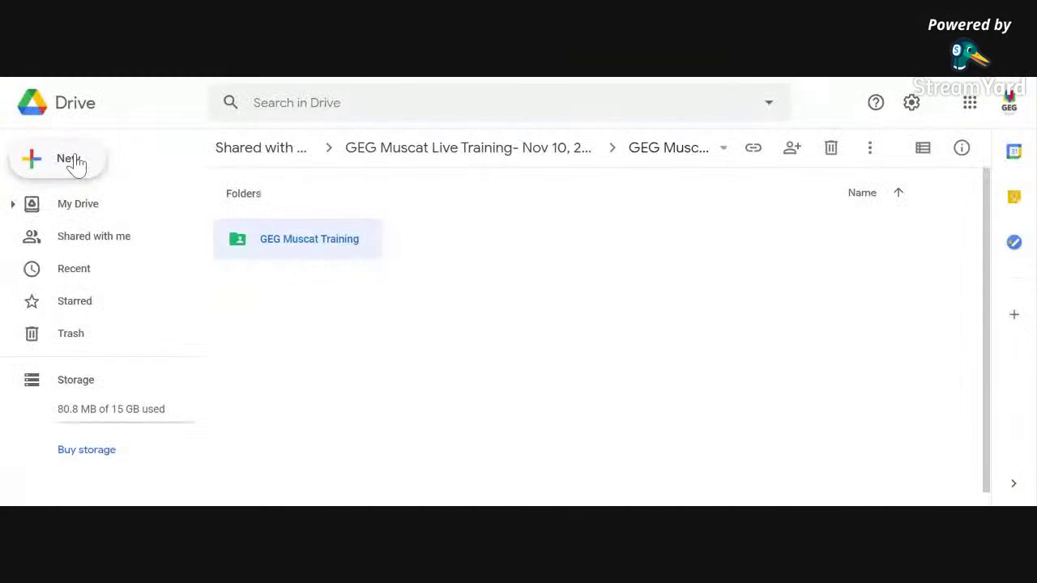
# - Start a new Google Sheets spreadsheet from a template in the GEG Muscat folder, agreeing to share it with the folder's members
pyautogui.click(69, 160)
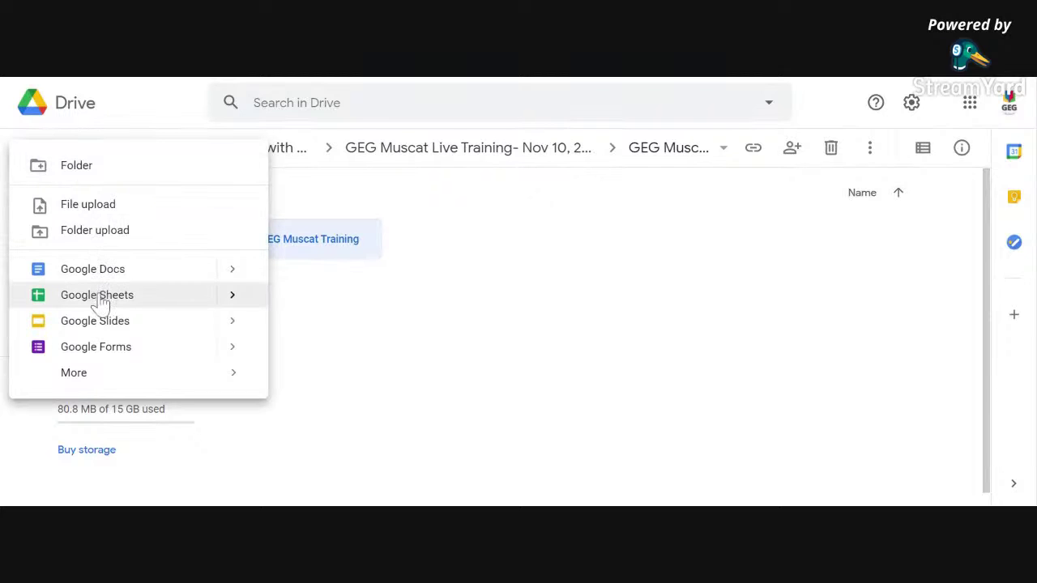
pyautogui.click(234, 299)
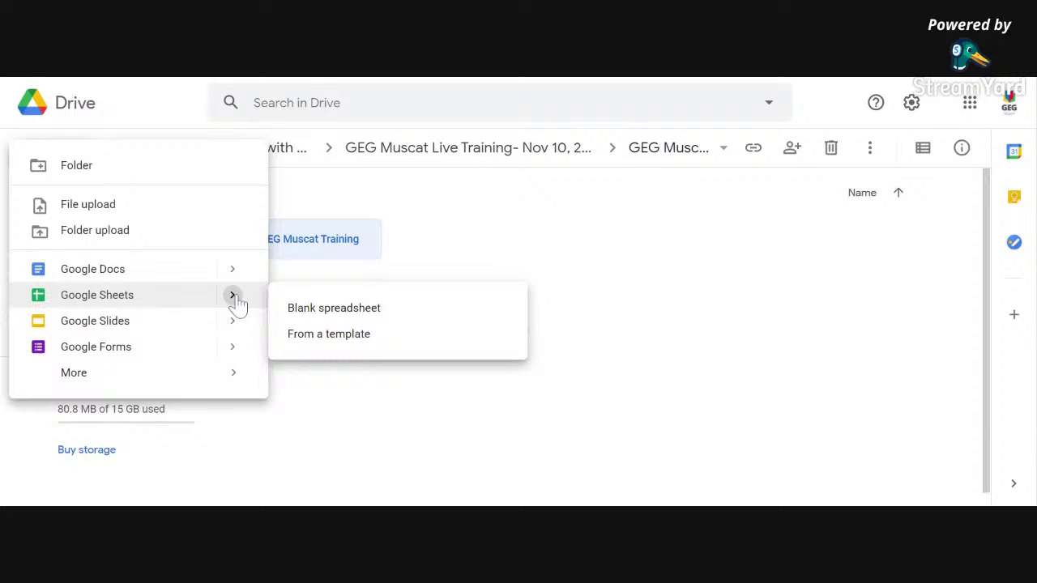
pyautogui.click(322, 338)
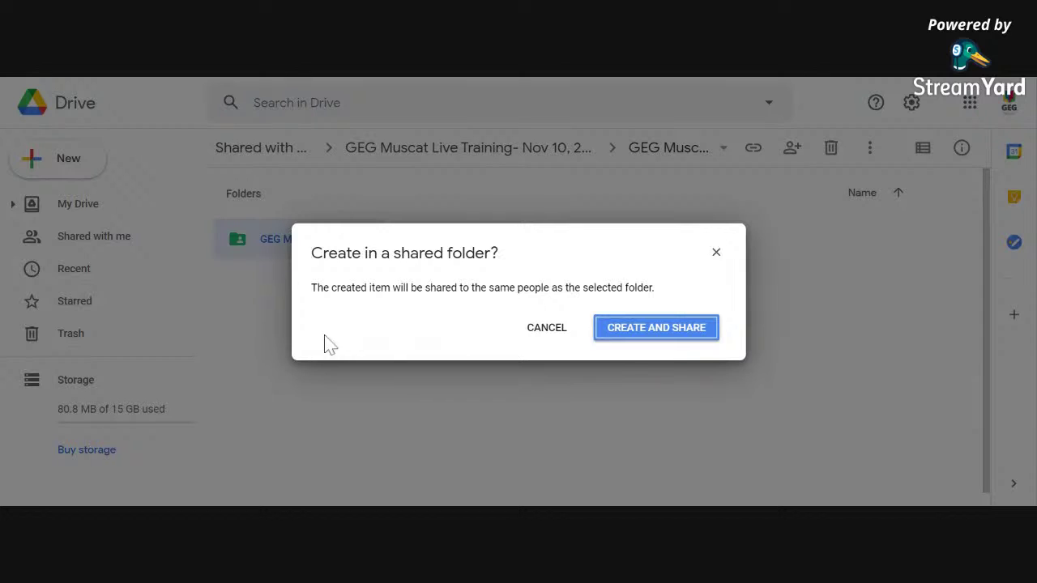
pyautogui.click(619, 335)
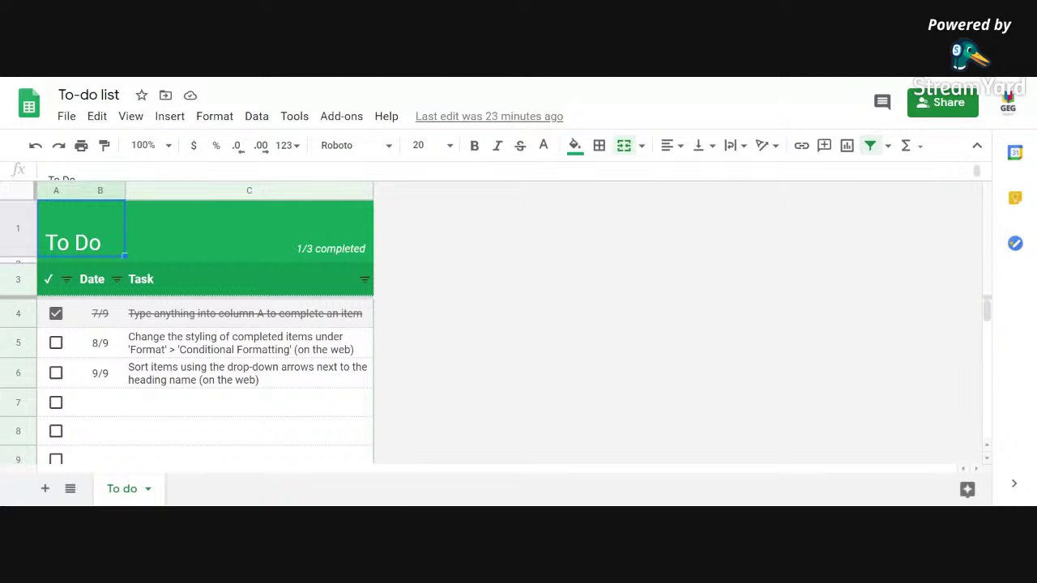
# - Insert a column to the right of the Task column in the To-do list and enter "owner" as its row 3 header
pyautogui.click(344, 239)
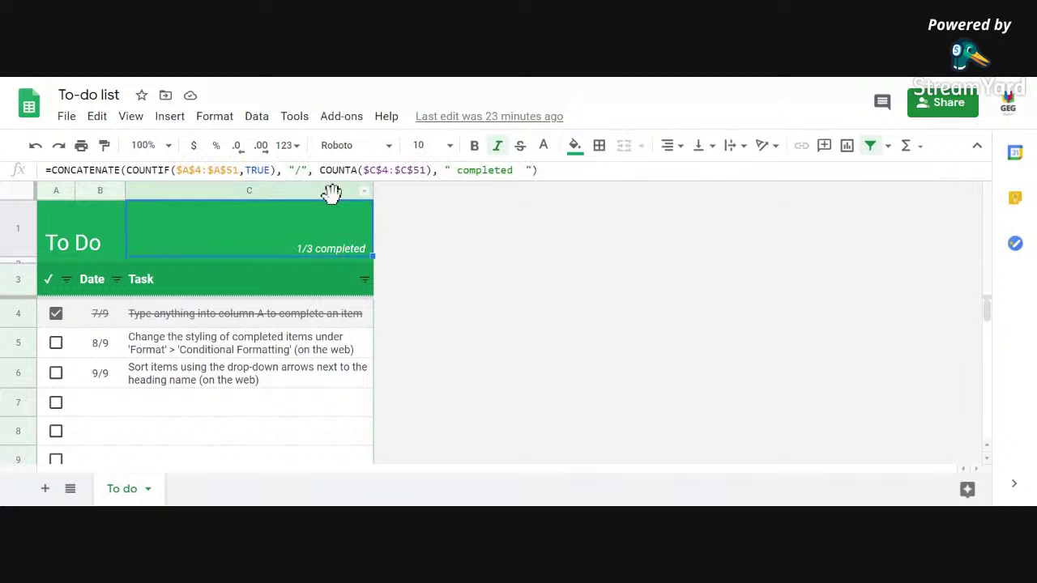
pyautogui.click(291, 281)
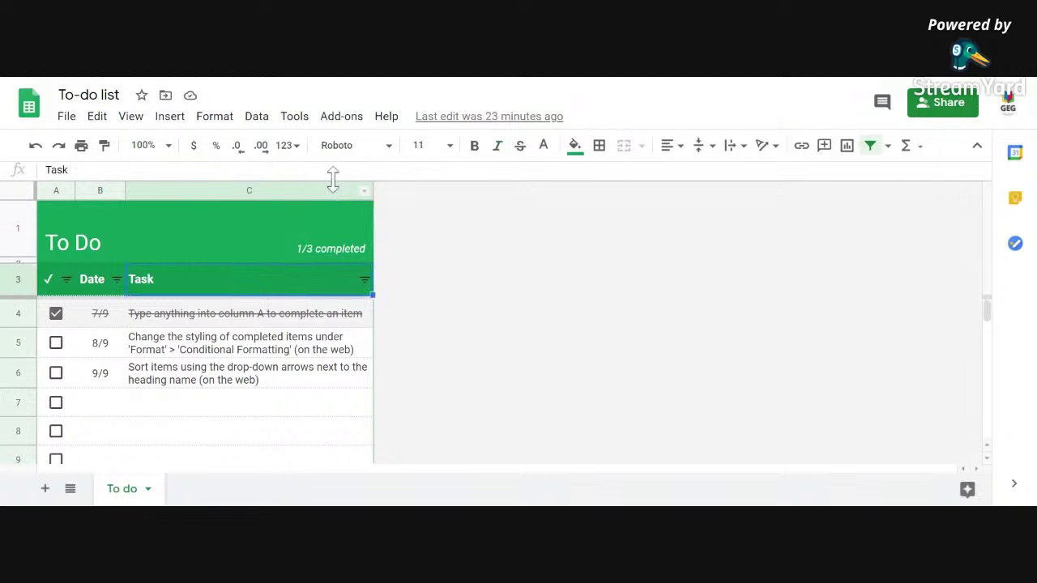
pyautogui.click(317, 230)
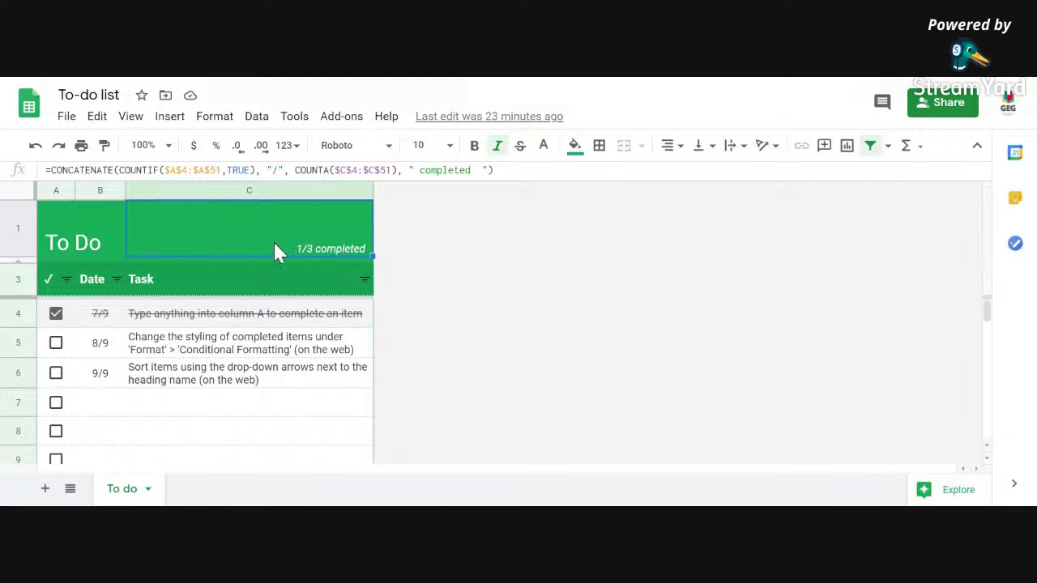
pyautogui.click(175, 123)
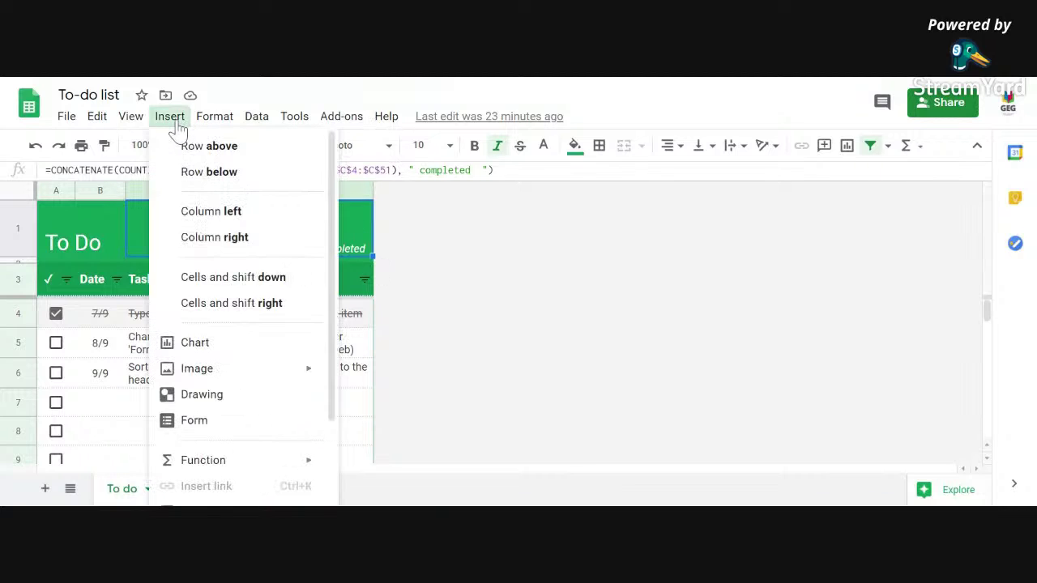
pyautogui.click(227, 239)
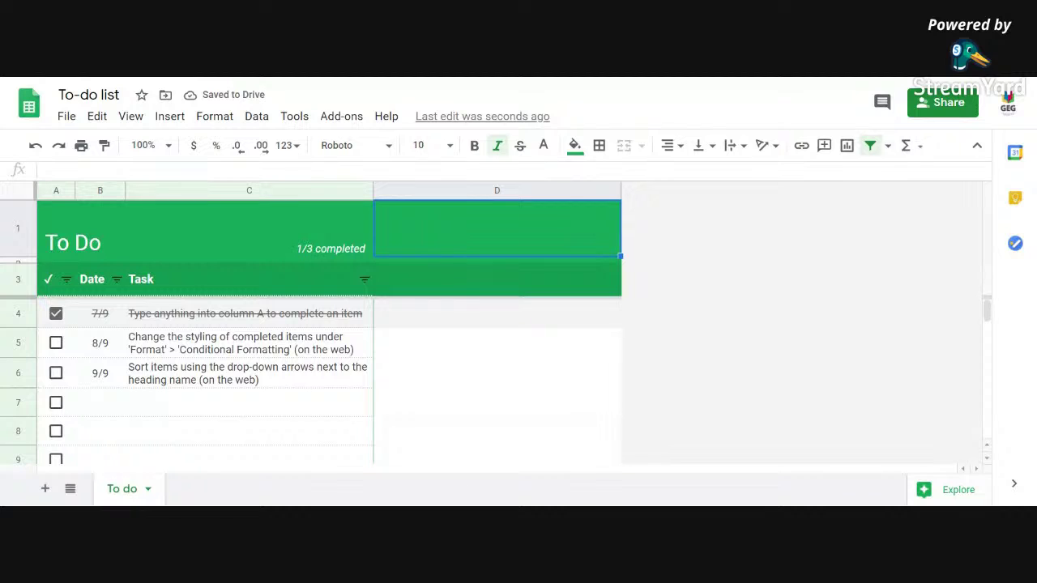
pyautogui.click(467, 289)
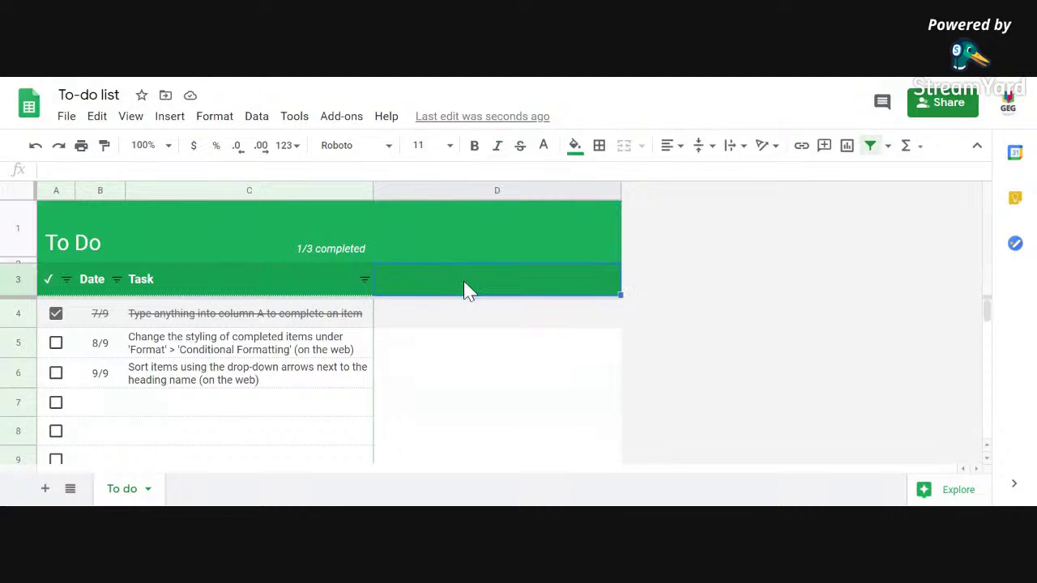
pyautogui.write('owner')
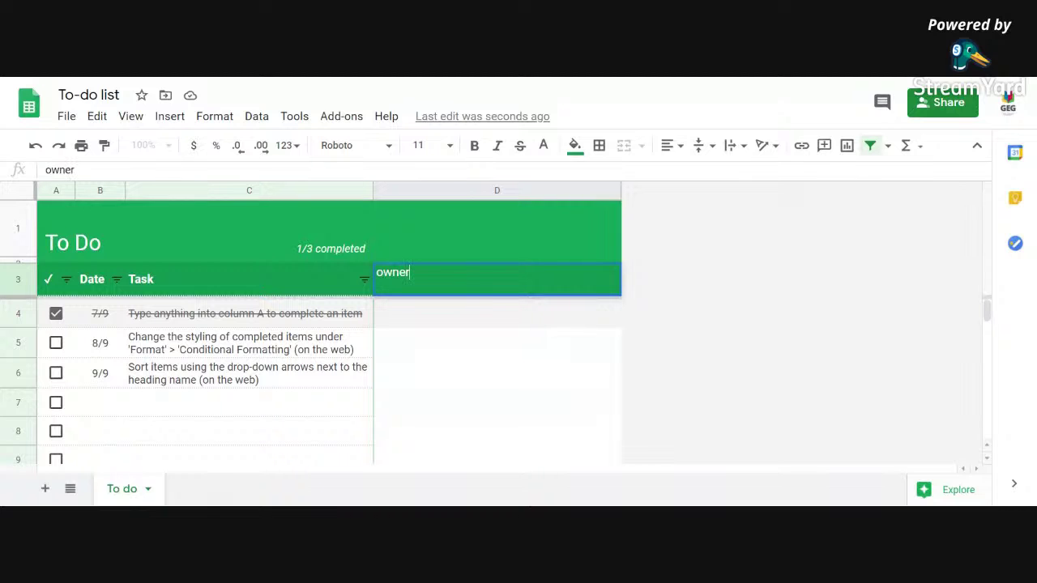
# - Insert another column to the right of the owner column and enter "Notes" as its row 3 header
pyautogui.click(543, 235)
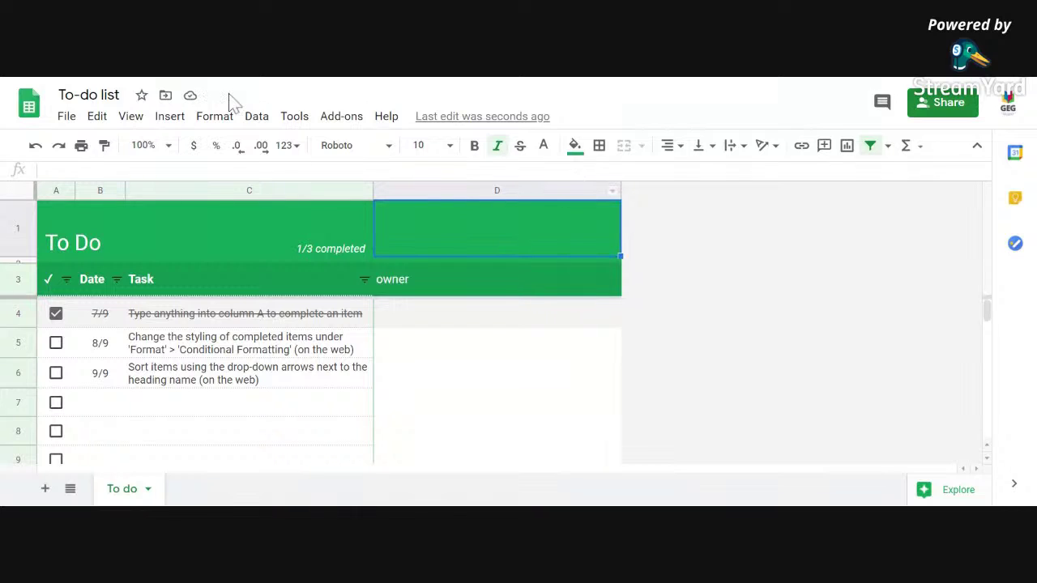
pyautogui.click(169, 121)
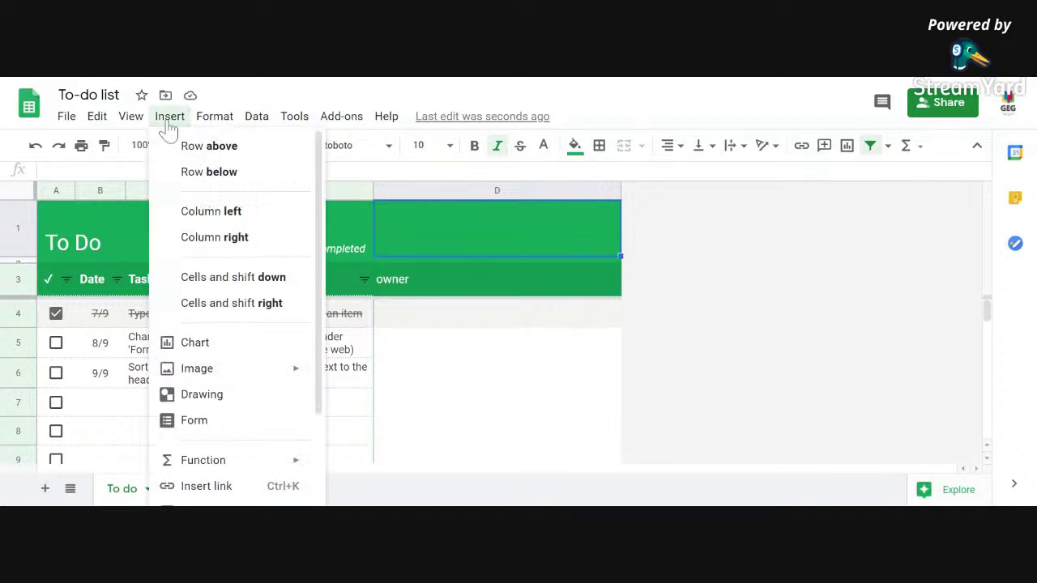
pyautogui.click(205, 237)
pyautogui.click(690, 288)
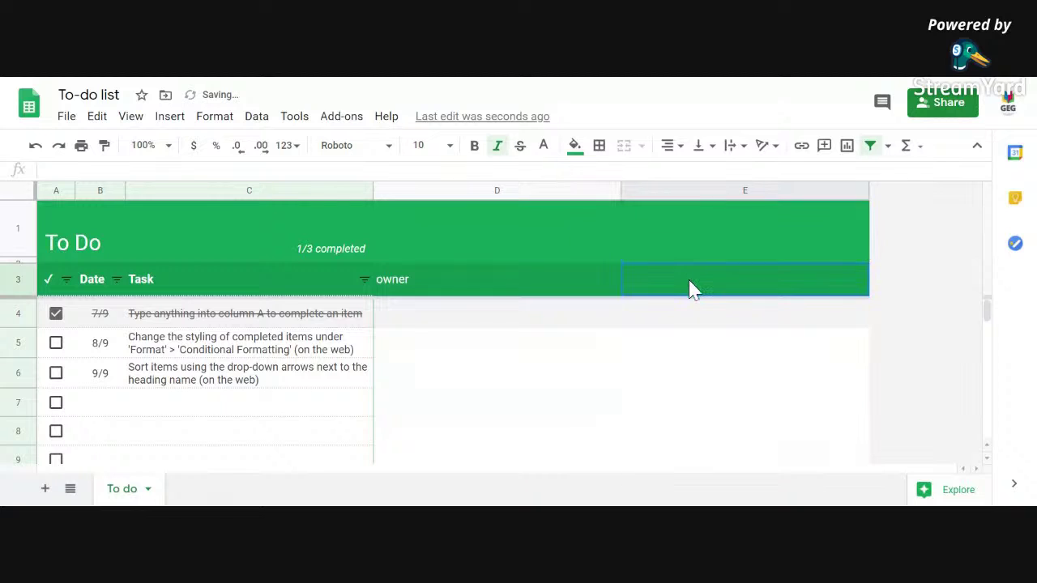
pyautogui.write('Notes')
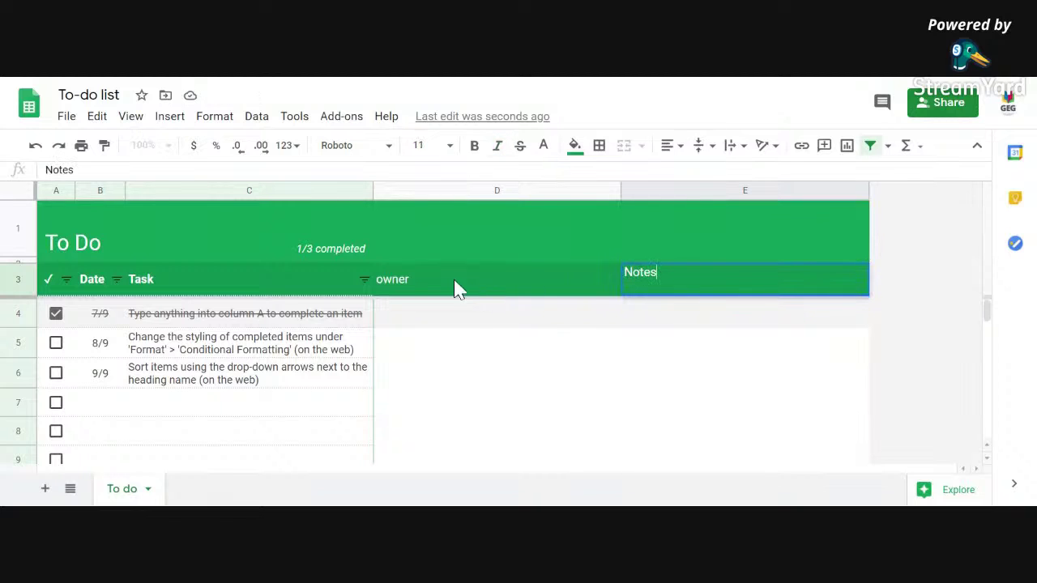
# - Capitalise the column D header in row 3 so it reads "Owner"
pyautogui.click(403, 287)
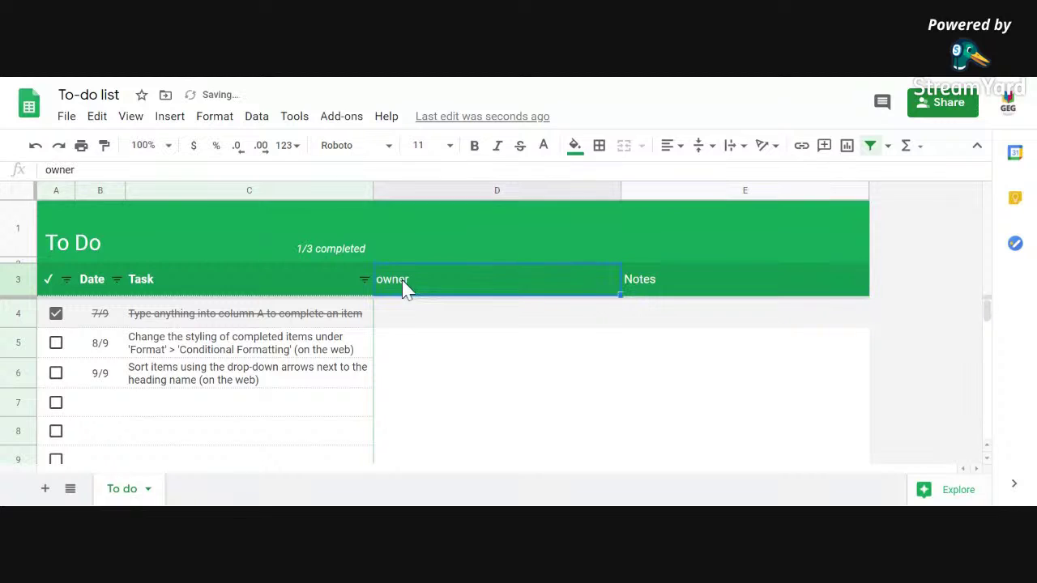
pyautogui.click(81, 171)
pyautogui.press('BackSpace')
pyautogui.write('O')
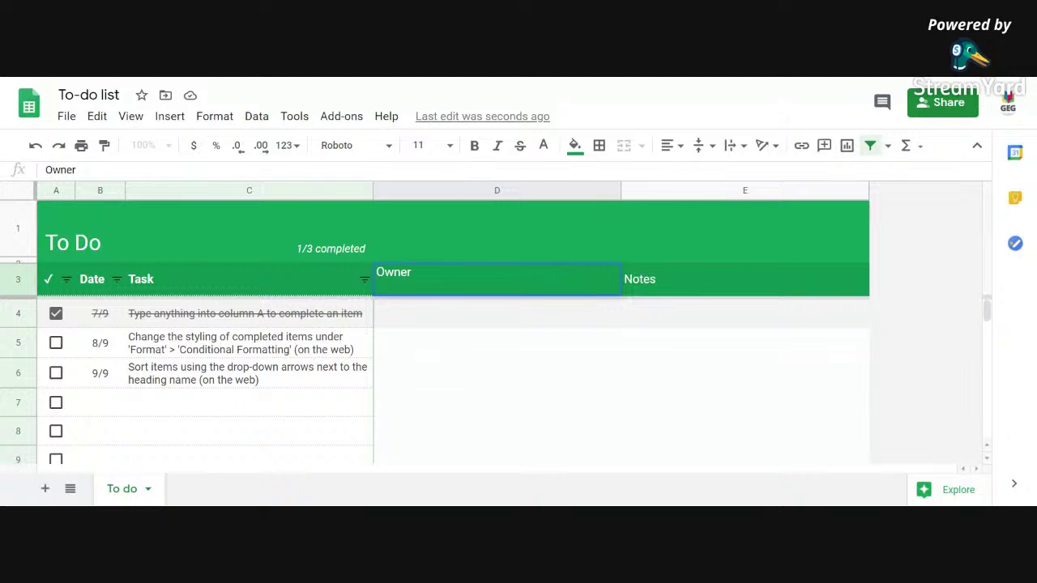
pyautogui.scroll(-1, 291, 231)
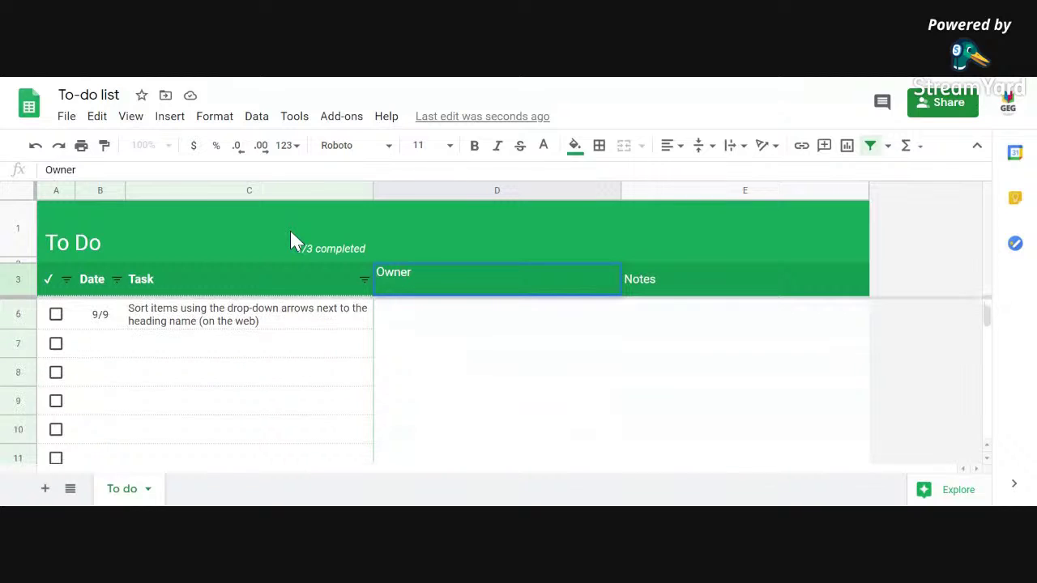
pyautogui.scroll(1, 291, 231)
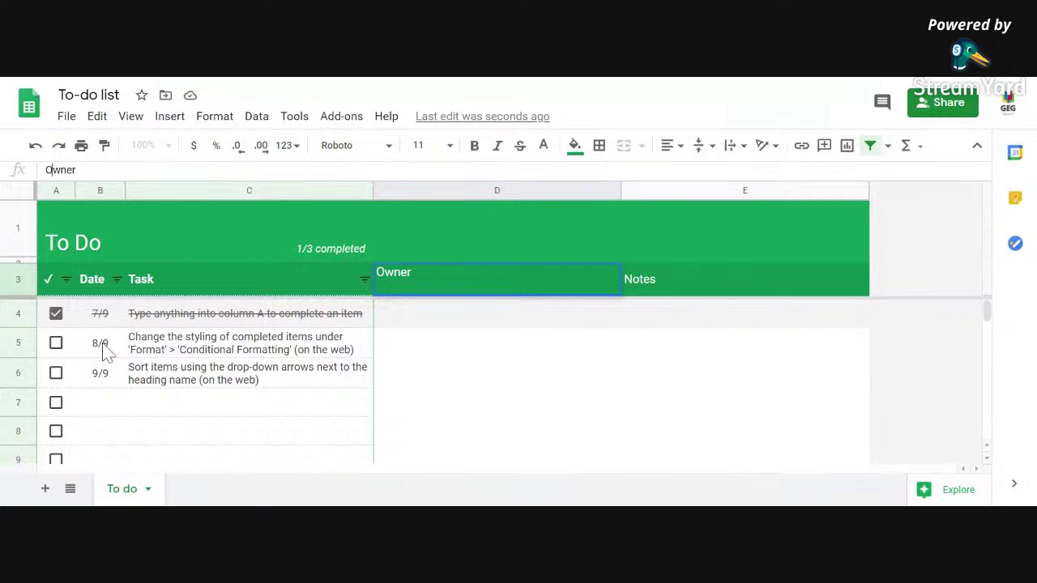
# - Enter the dates 11/13, 11/25 and 12/29 in rows 7 to 9 of the Date column
pyautogui.click(104, 407)
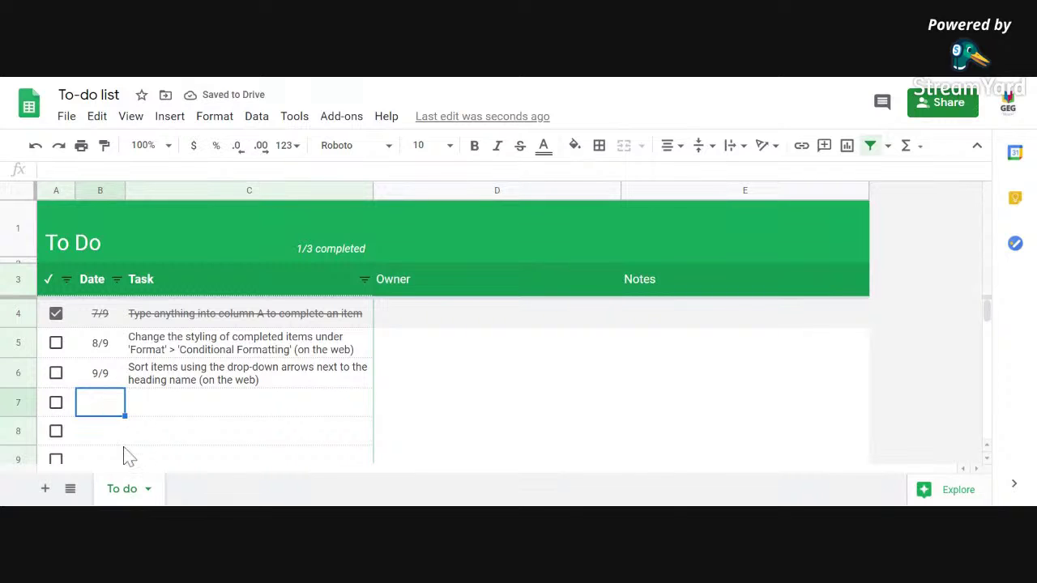
pyautogui.write('11/13')
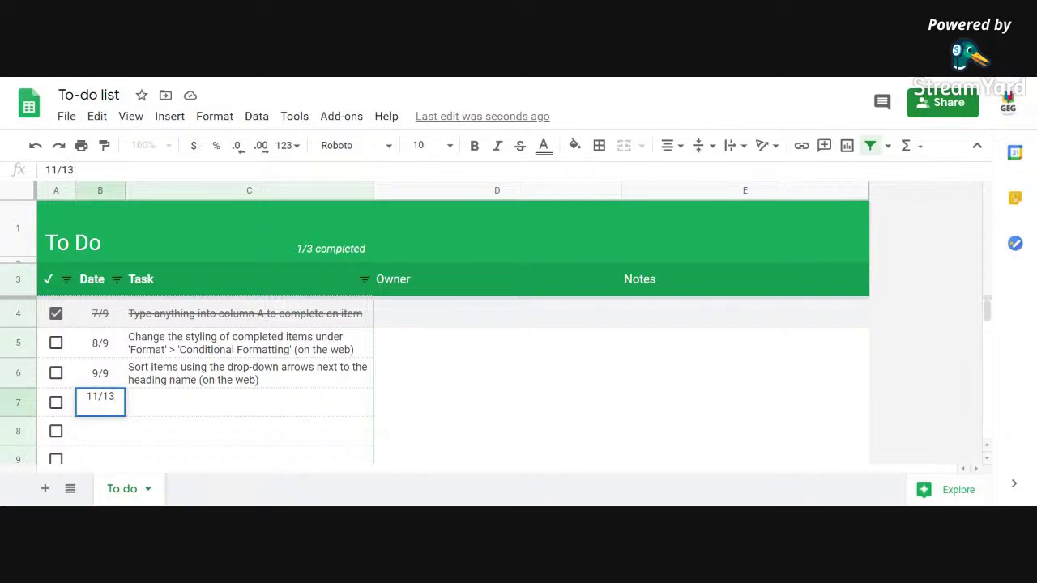
pyautogui.press('Return')
pyautogui.write('11/25')
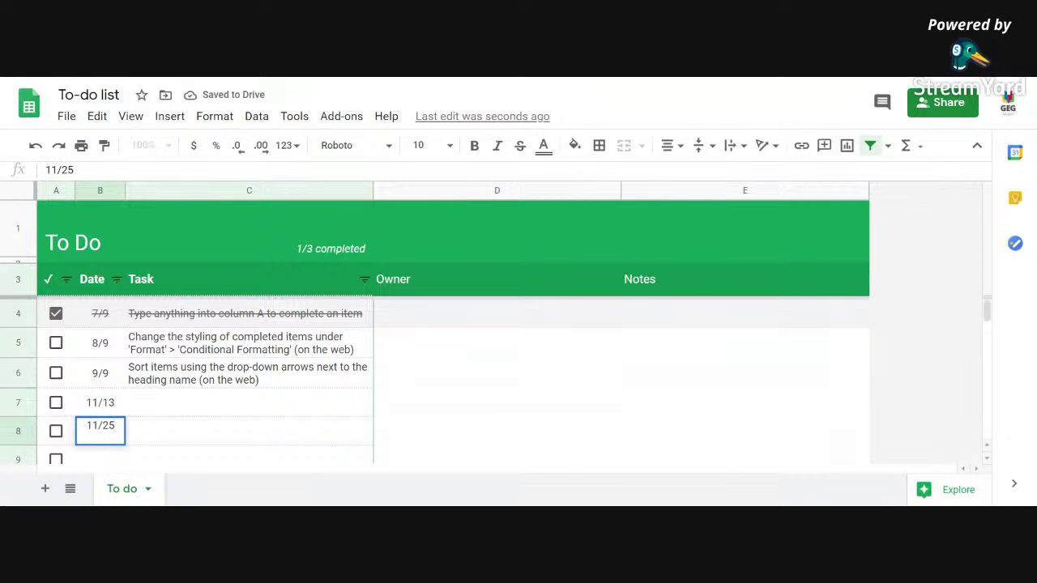
pyautogui.press('Return')
pyautogui.write('12/')
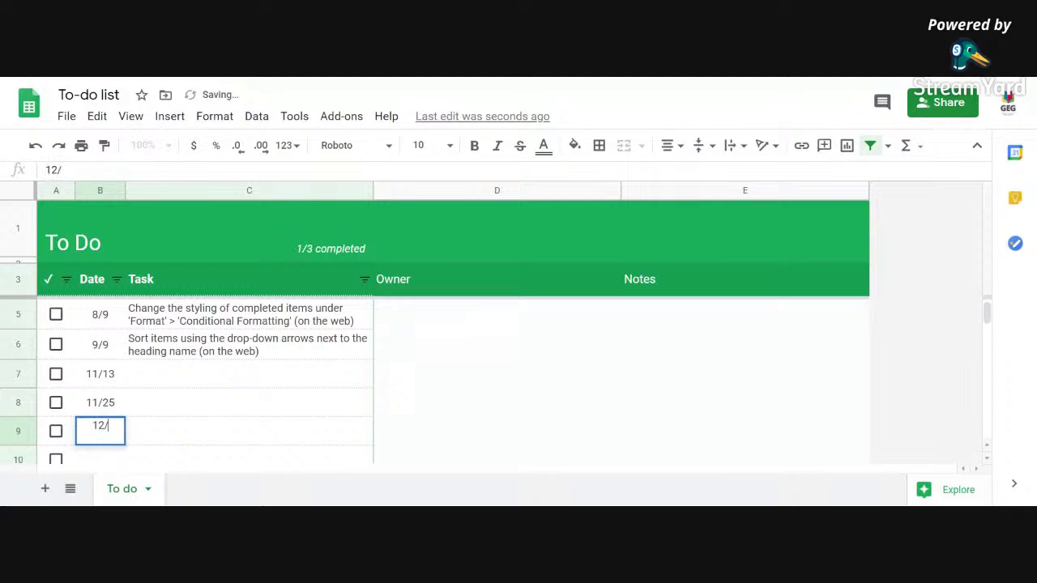
pyautogui.write('29')
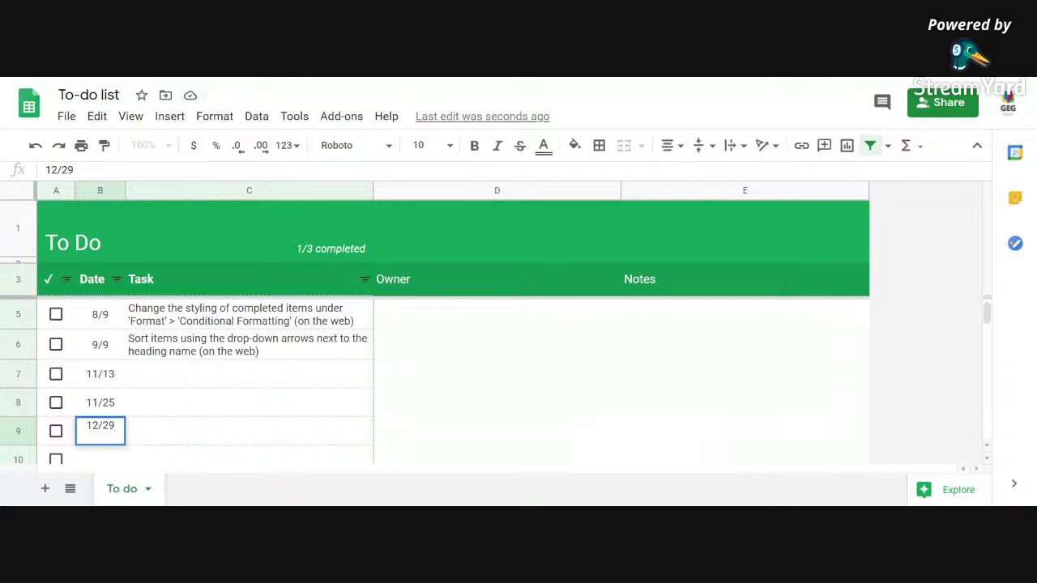
# - Enter the tasks "Call the family", "Rearrange resource cabinet" and "Year end meeting" in rows 7 to 9 of the Task column
pyautogui.click(204, 381)
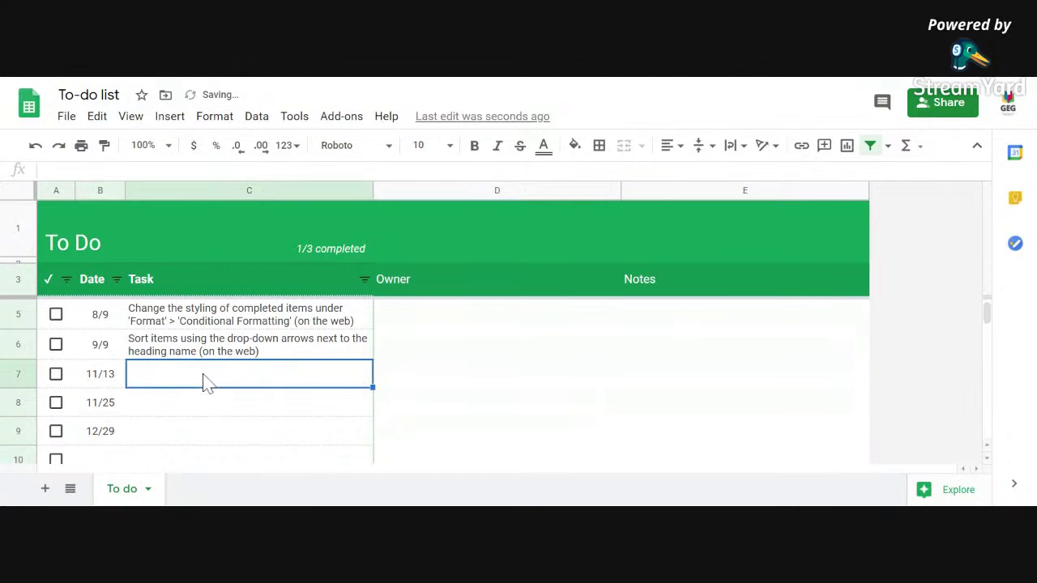
pyautogui.write('Call the fam')
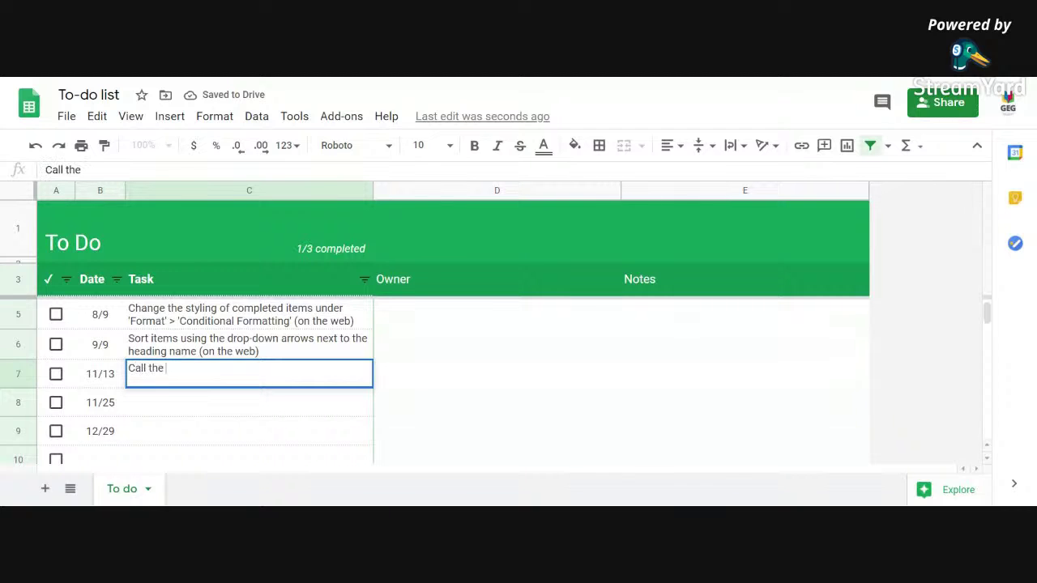
pyautogui.write('ily')
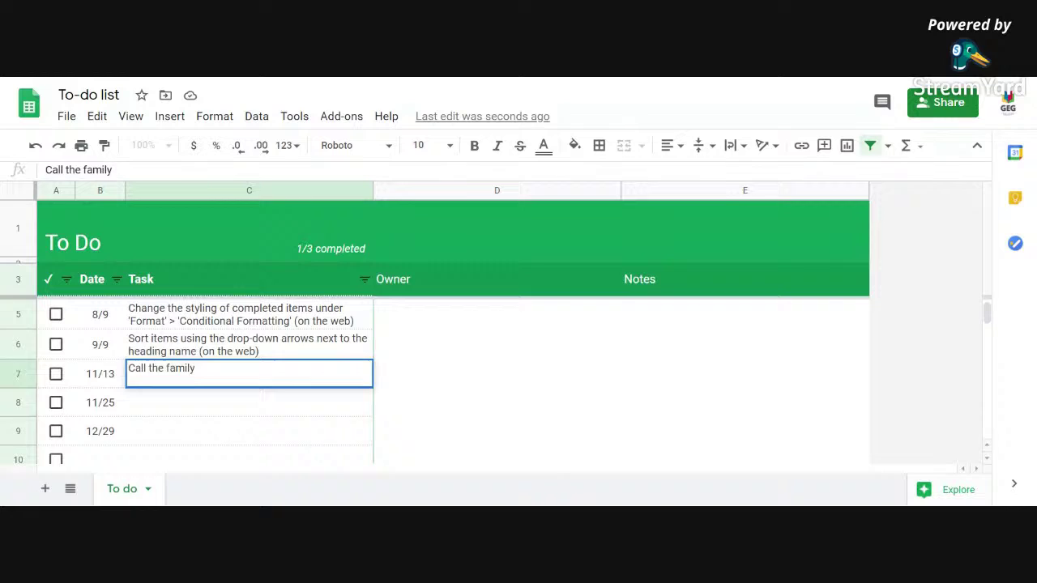
pyautogui.press('Return')
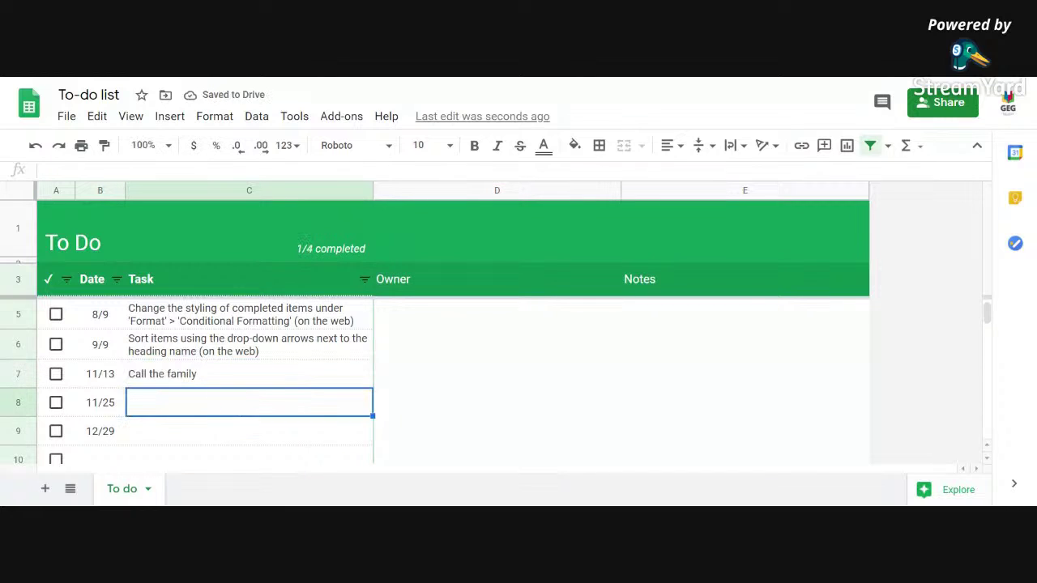
pyautogui.write('Re')
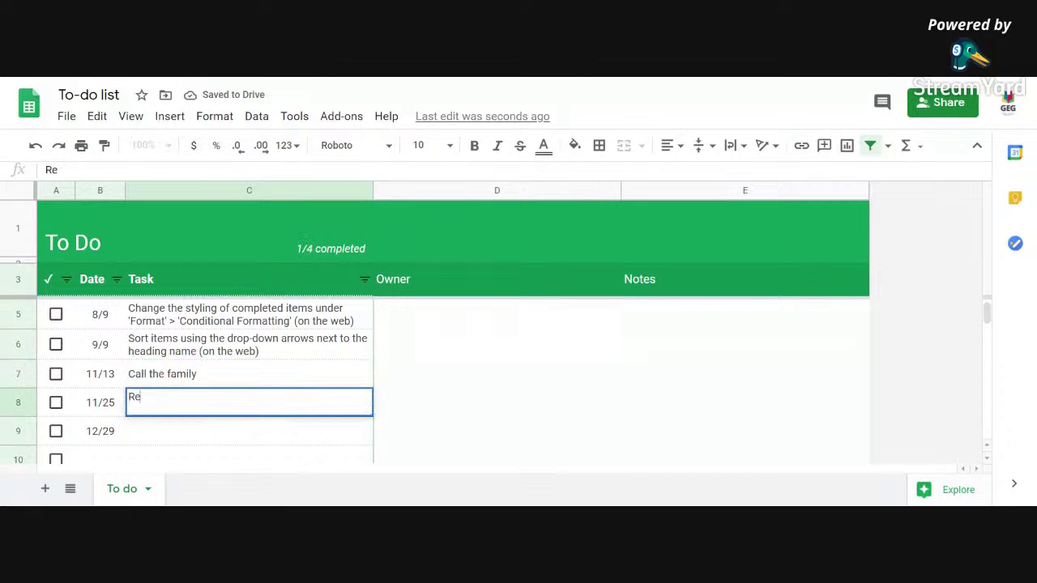
pyautogui.write('arrange ')
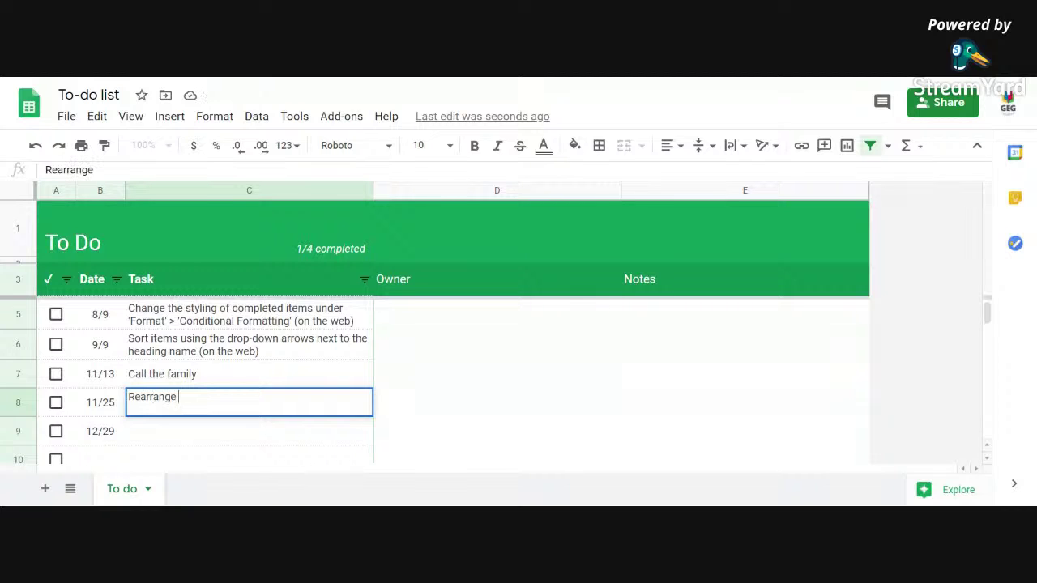
pyautogui.write('resource cabinet')
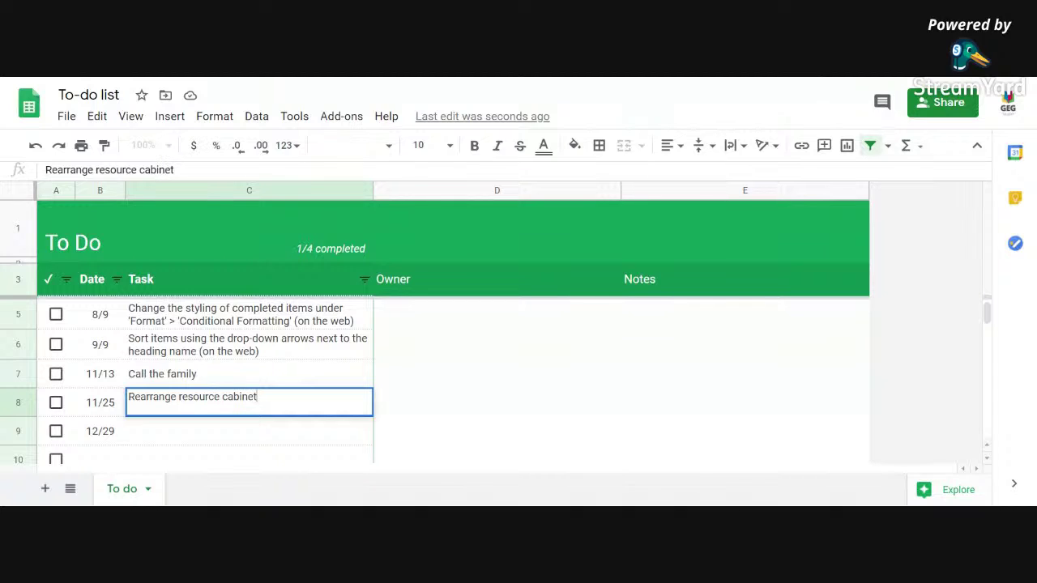
pyautogui.press('Return')
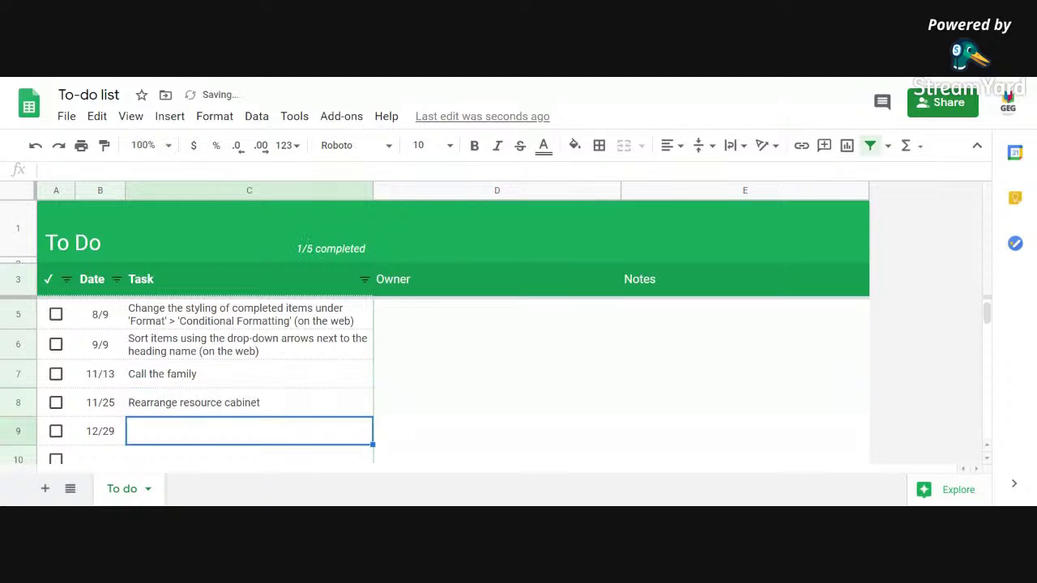
pyautogui.write('Y')
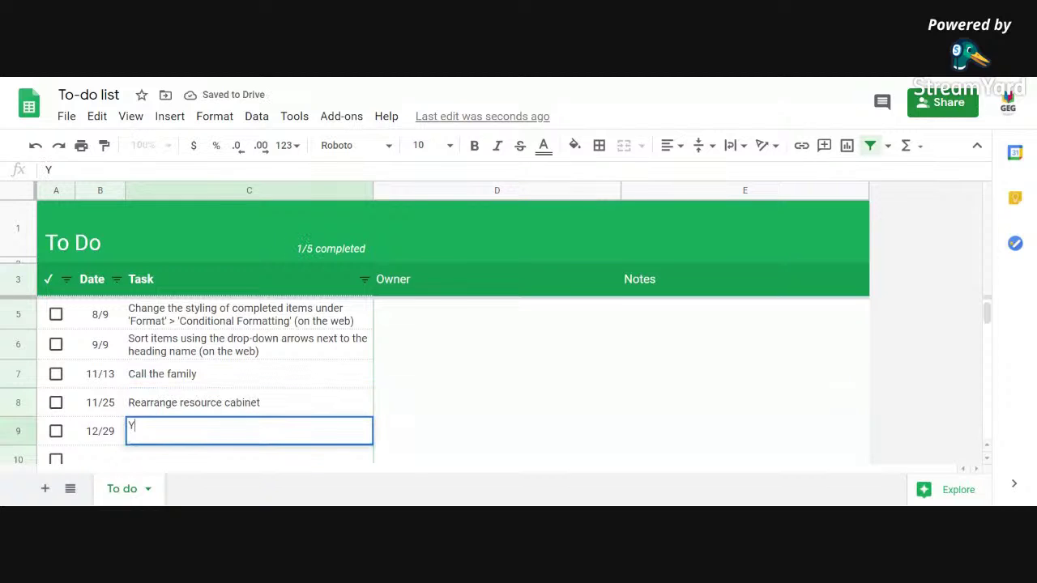
pyautogui.write('ear end meeting.')
pyautogui.press('BackSpace')
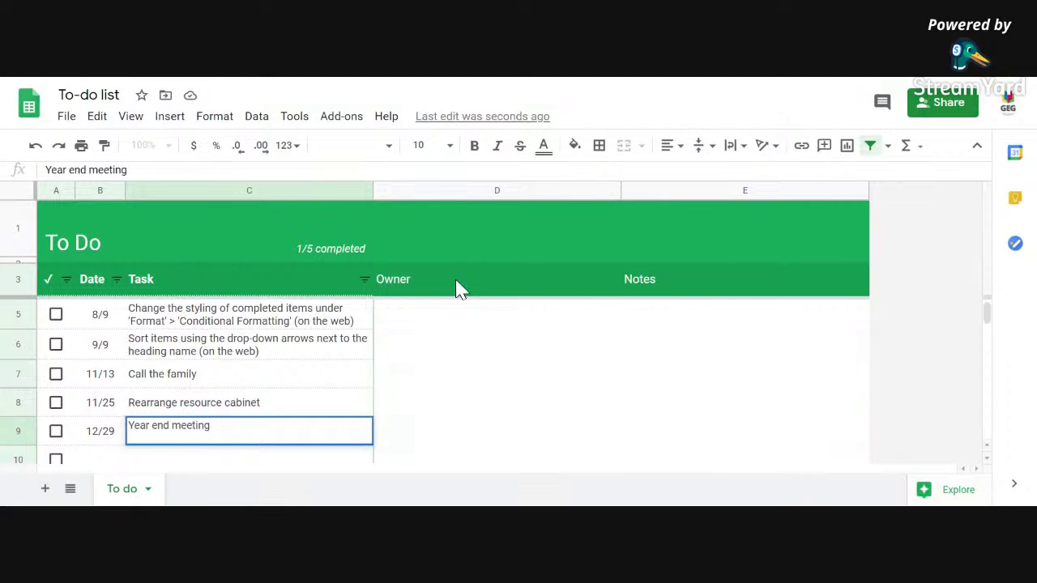
# - Enter a different person's name as owner for each of the three new tasks in rows 7 to 9
pyautogui.click(436, 375)
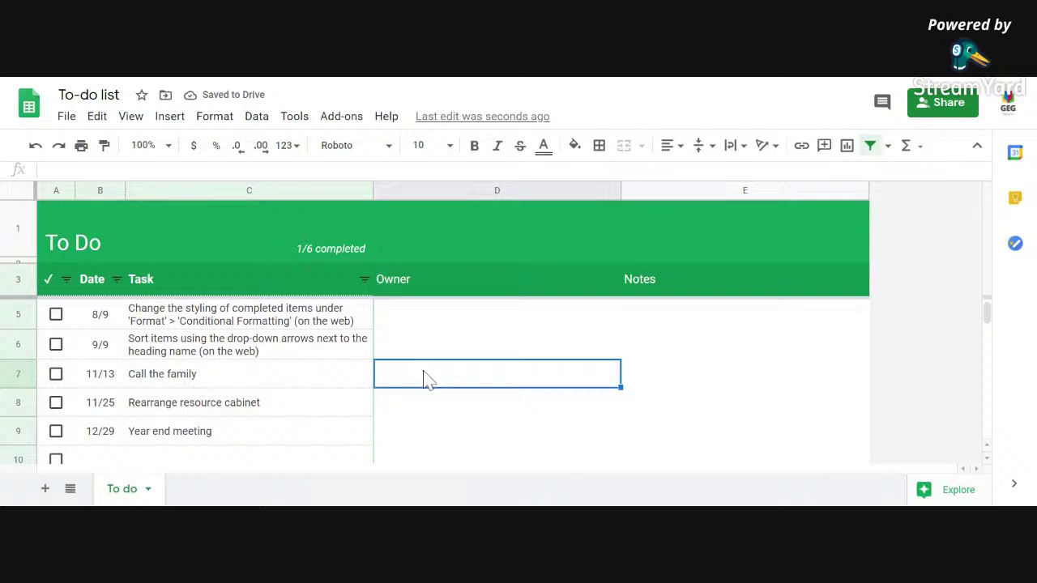
pyautogui.write('Fatim')
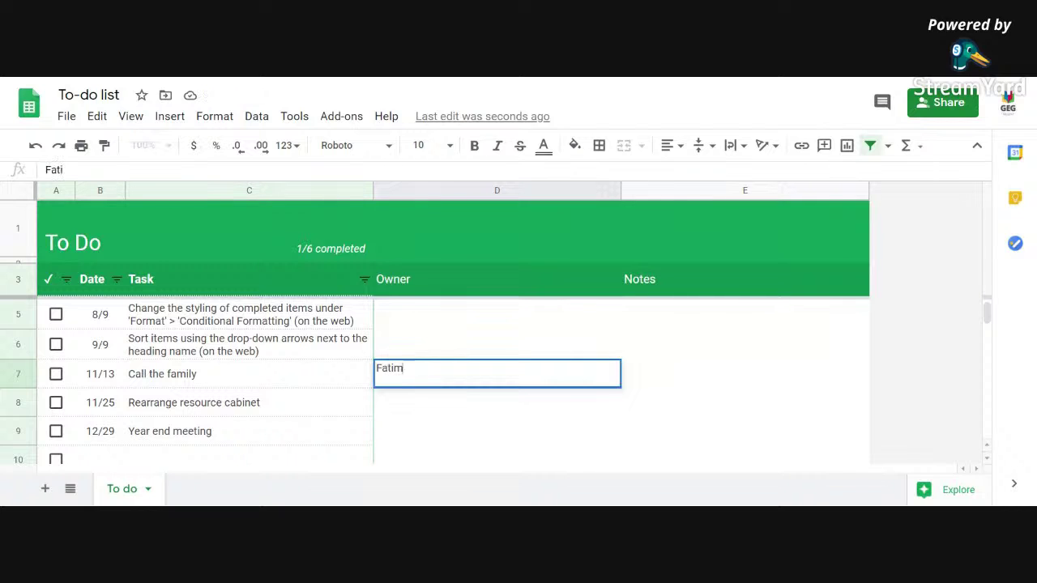
pyautogui.write('a')
pyautogui.press('Return')
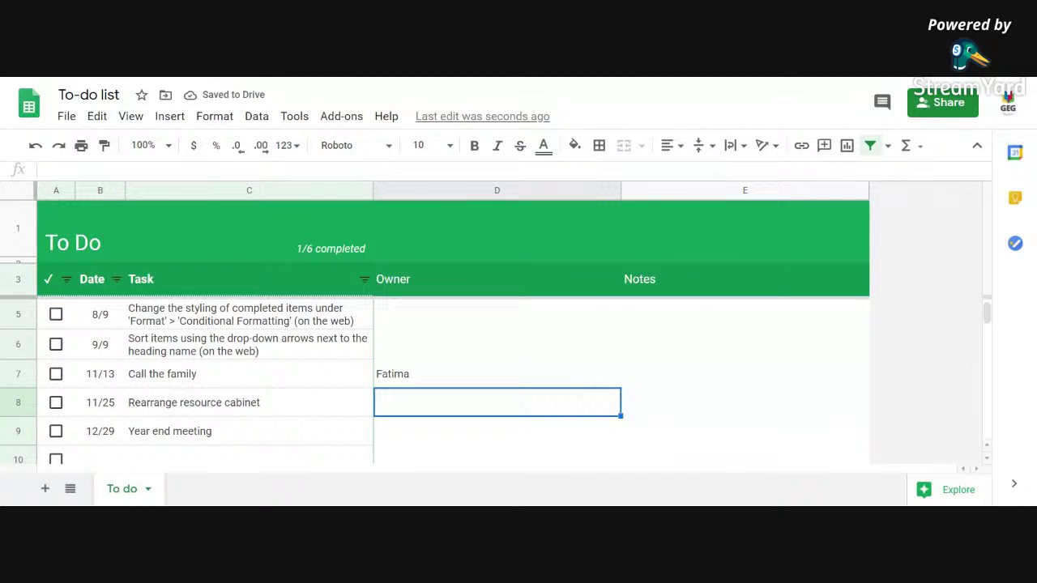
pyautogui.write('B')
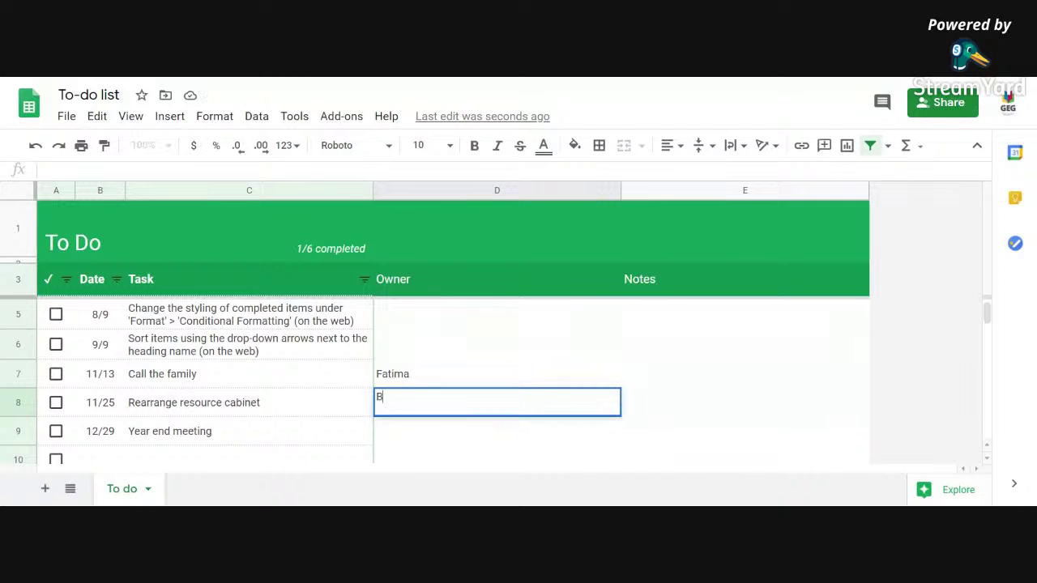
pyautogui.write('rody')
pyautogui.press('Return')
pyautogui.write('Marsh')
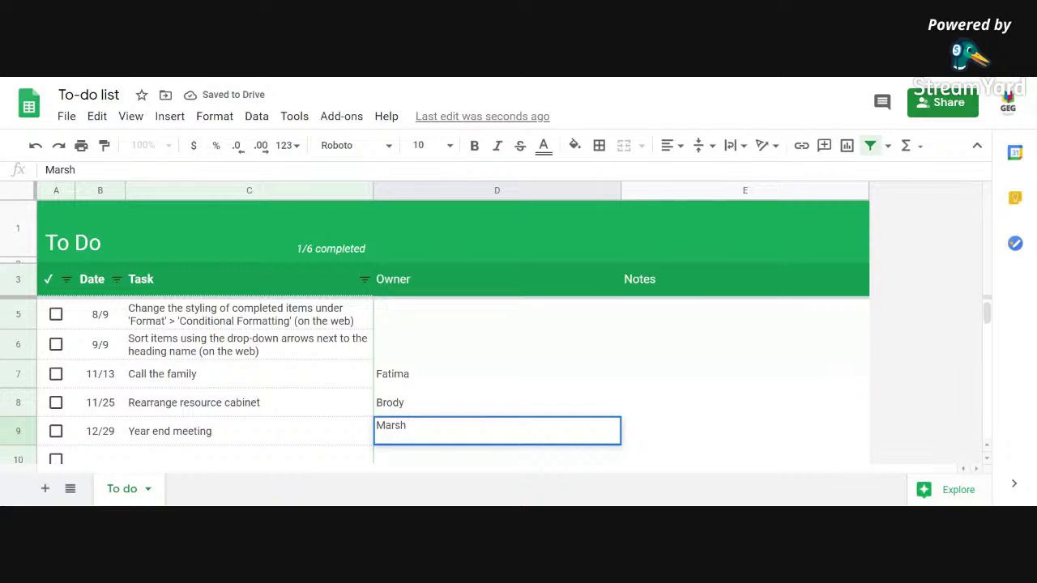
pyautogui.press('Return')
# - Add the note "Call between 9:00 and 14:00" to the "Call the family" task in the Notes column
pyautogui.press('Up')
pyautogui.press('Up')
pyautogui.press('Up')
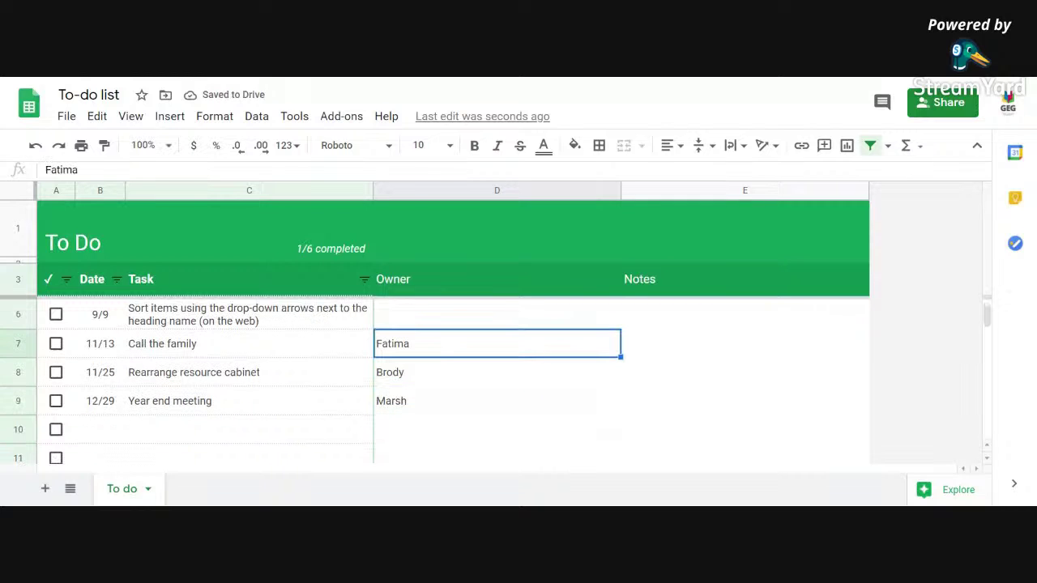
pyautogui.click(669, 346)
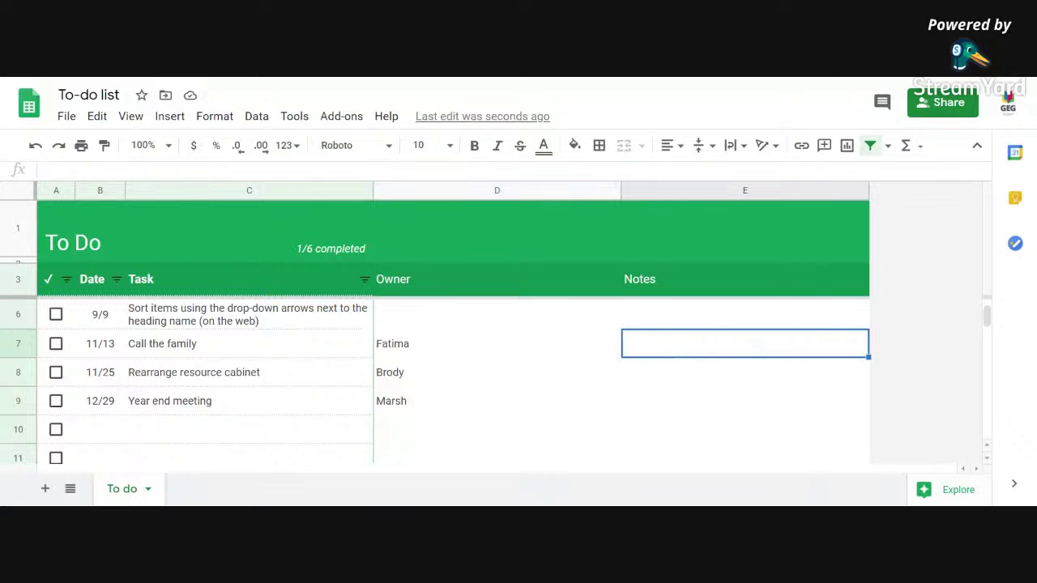
pyautogui.write('Ca')
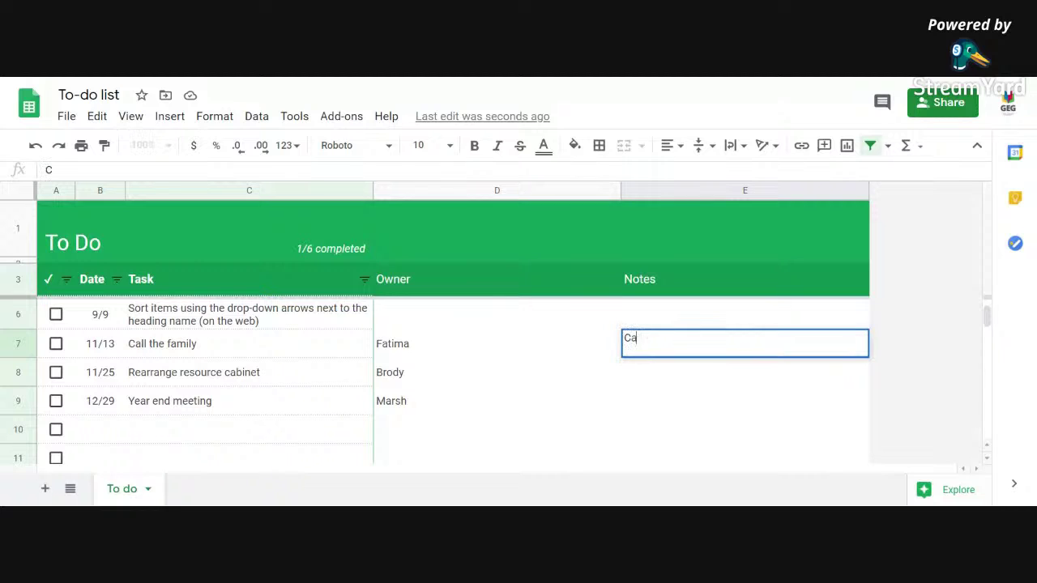
pyautogui.write('ll between ')
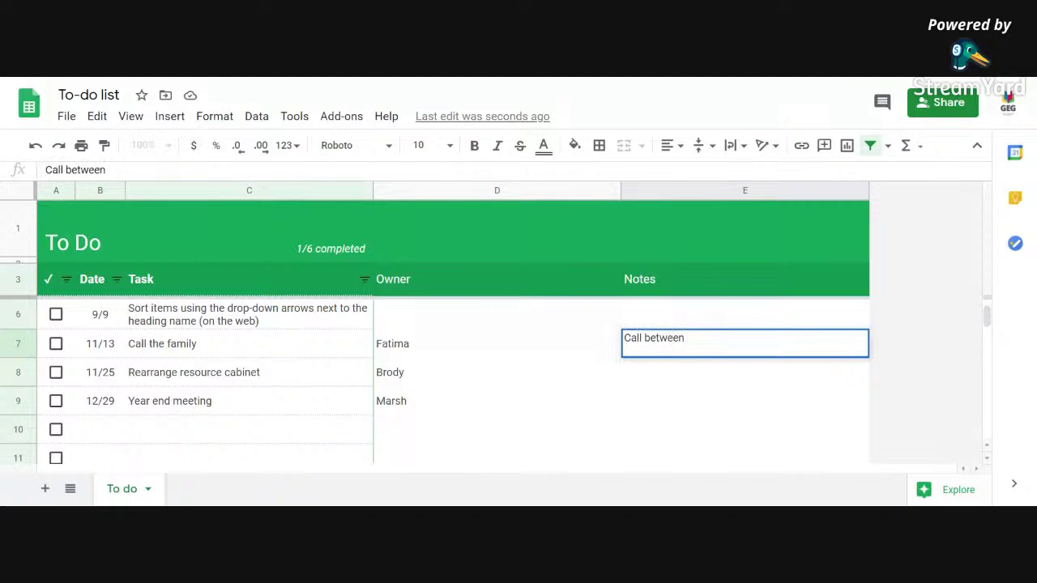
pyautogui.write('9:00 and 14:00')
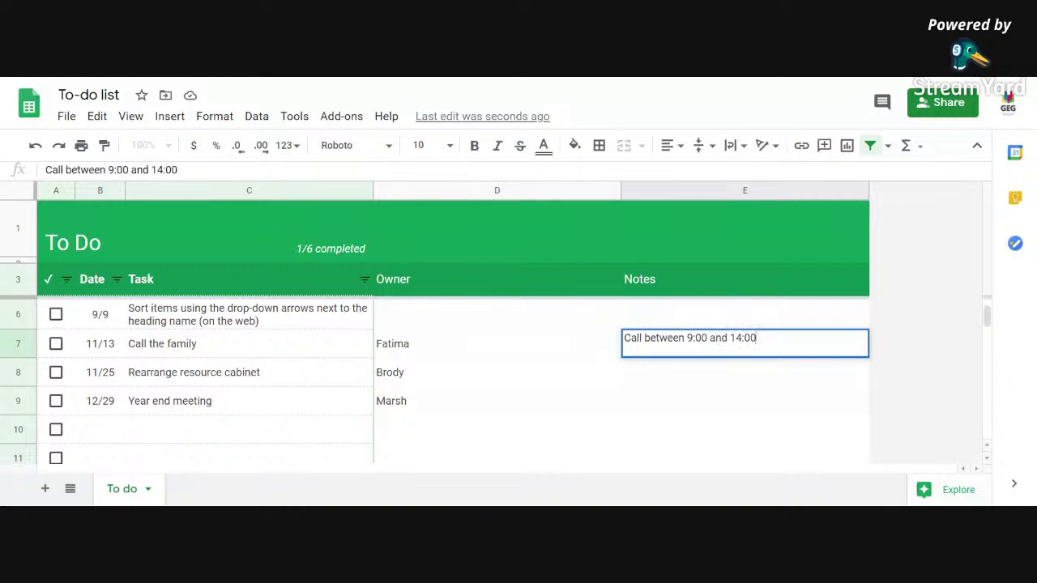
pyautogui.press('Return')
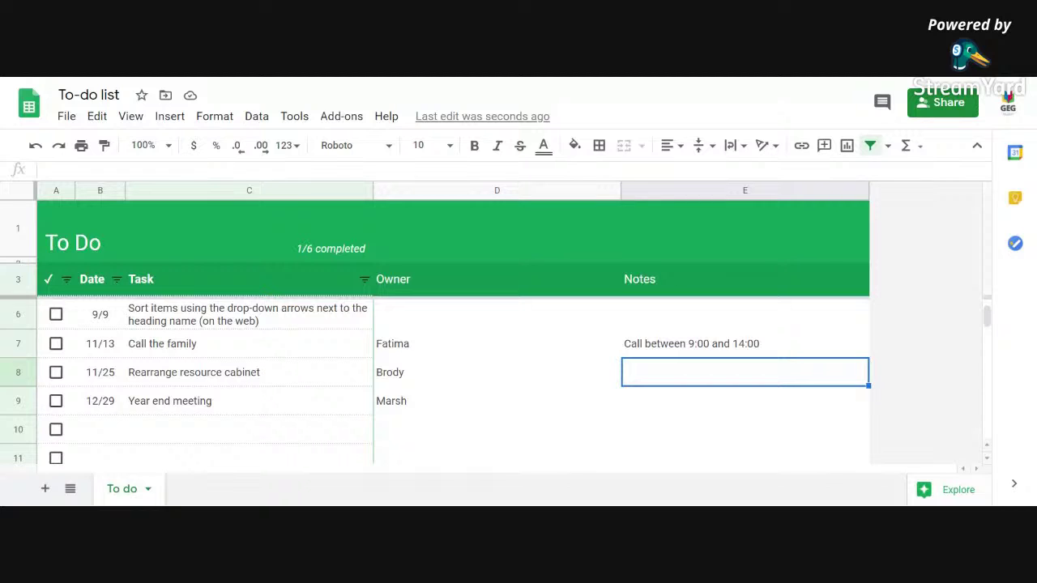
pyautogui.click(153, 235)
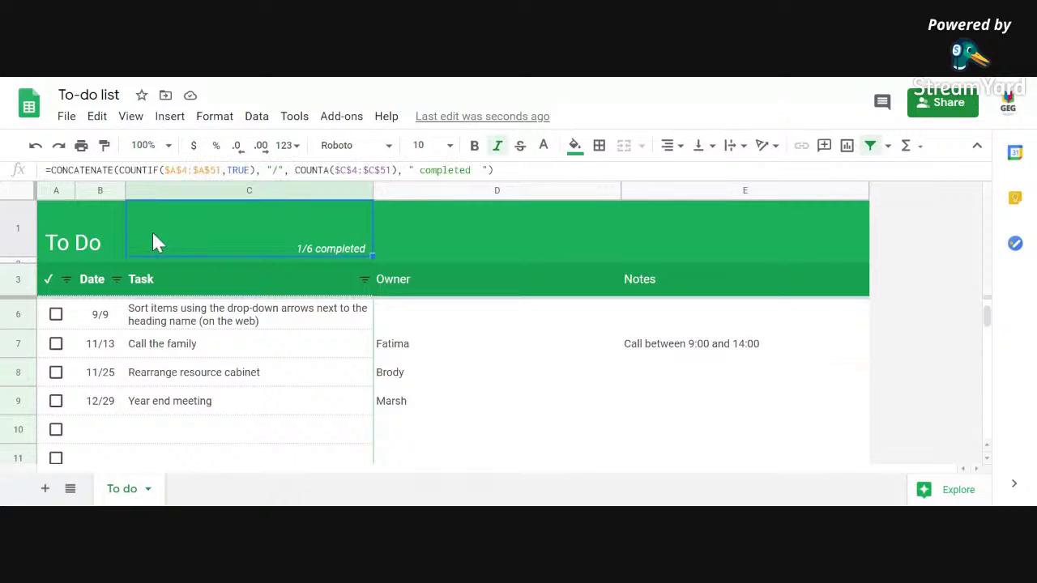
pyautogui.click(90, 241)
pyautogui.click(229, 235)
pyautogui.click(459, 231)
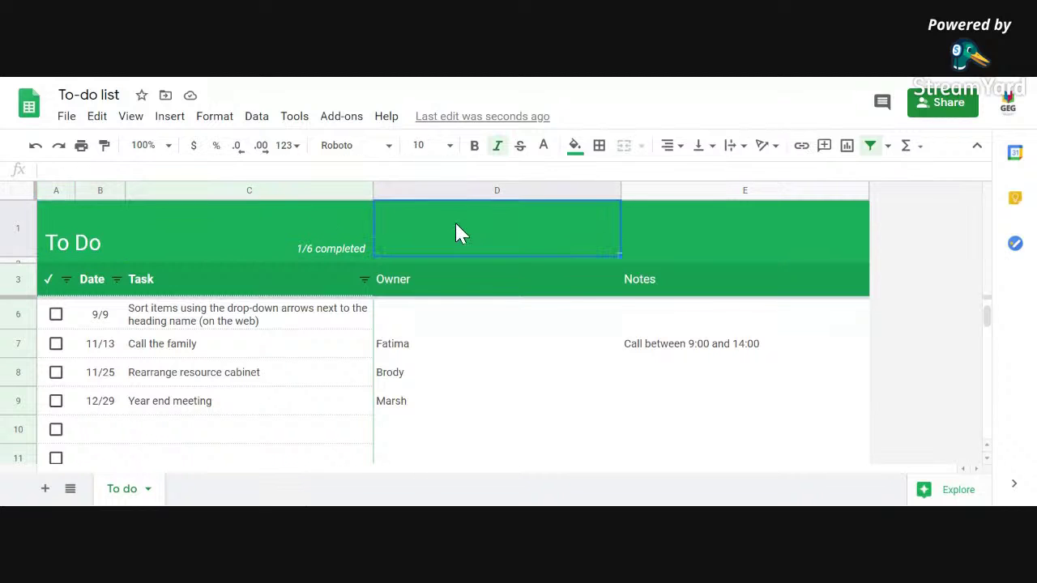
# - Try a yellow fill on the Owner header cell in row 3, and replace it with bright green
pyautogui.click(494, 288)
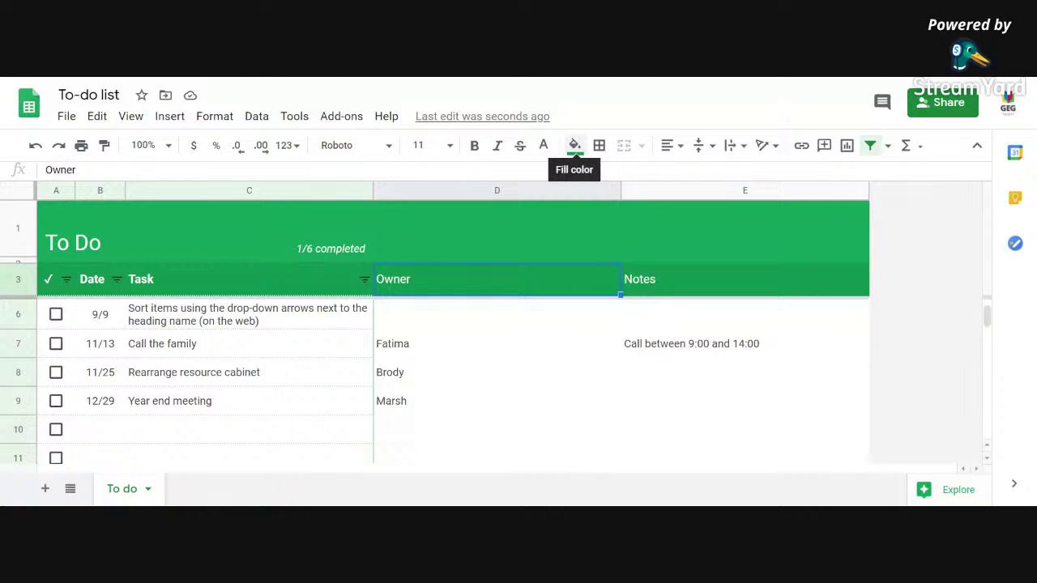
pyautogui.click(574, 146)
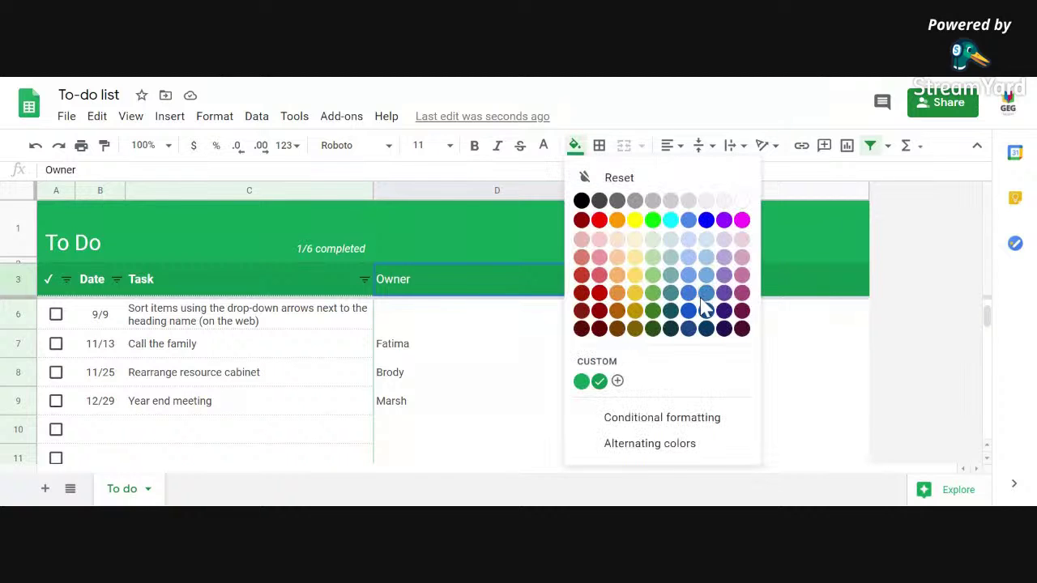
pyautogui.click(636, 222)
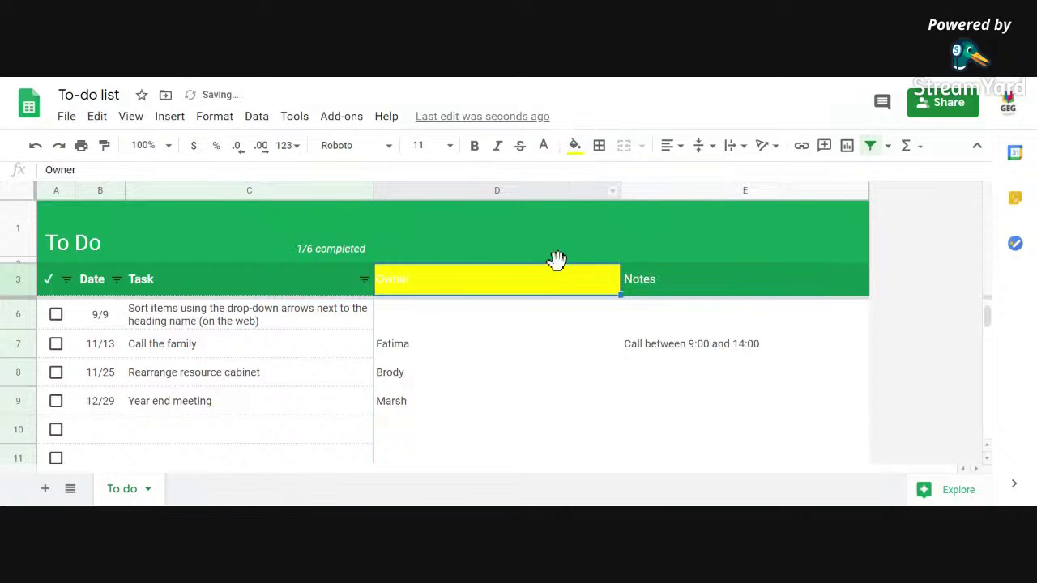
pyautogui.click(575, 146)
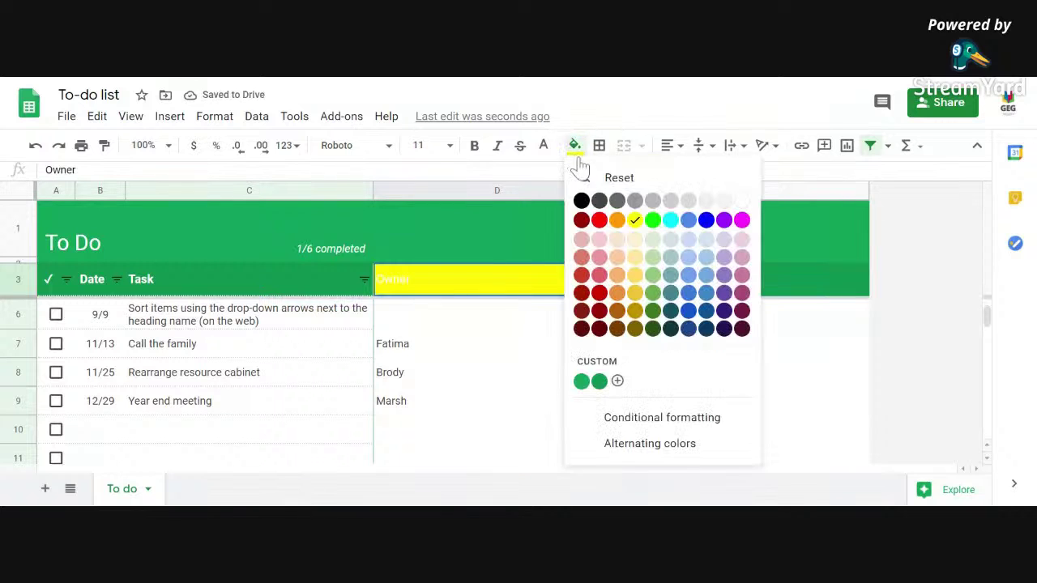
pyautogui.click(653, 220)
# - Fill the Notes header cell in row 3 with magenta
pyautogui.click(680, 281)
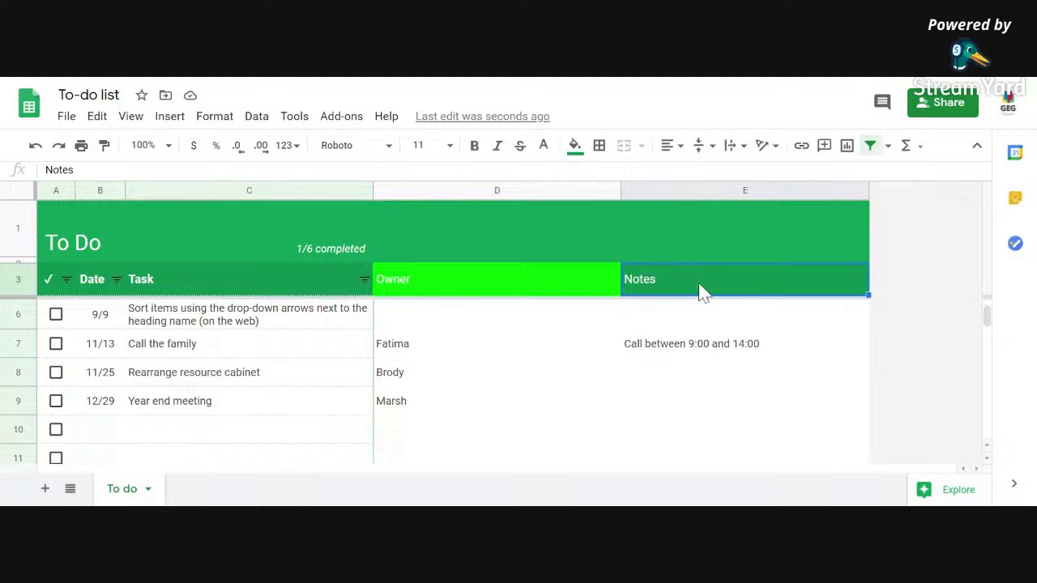
pyautogui.click(575, 149)
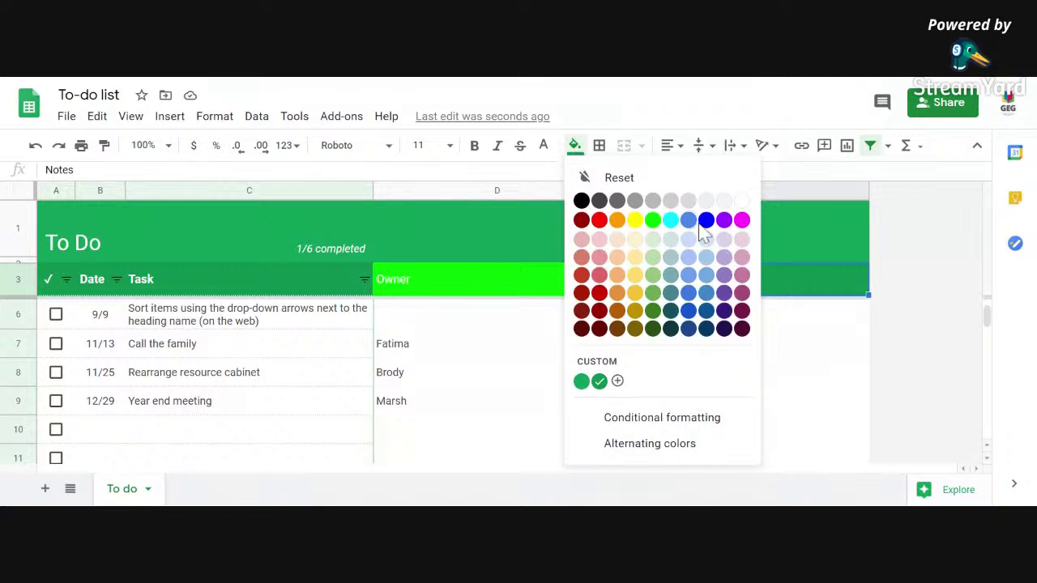
pyautogui.click(743, 219)
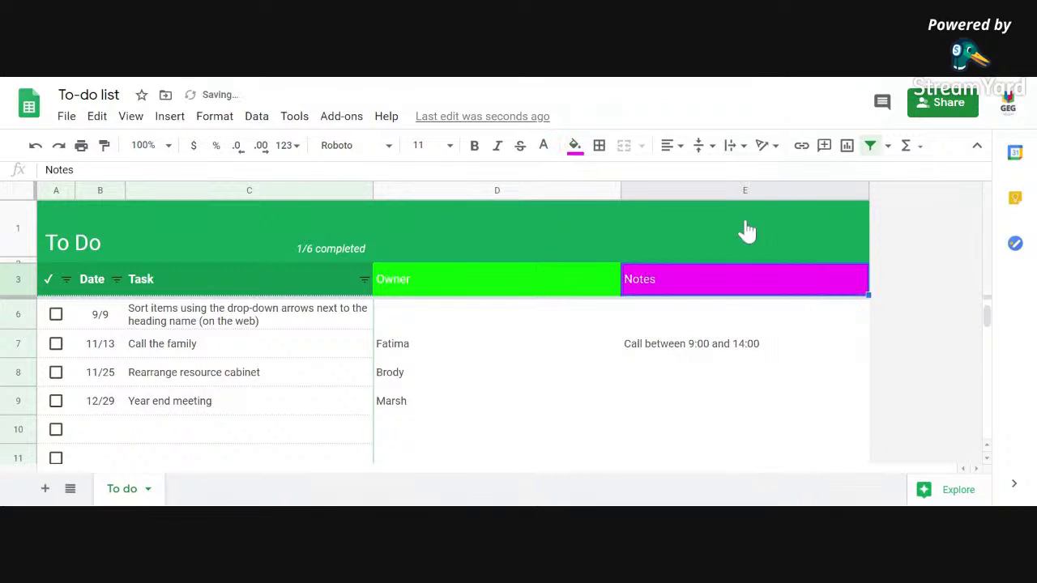
# - Change the font of the "To Do" title in row 1 of the sheet to Lobster
pyautogui.click(560, 432)
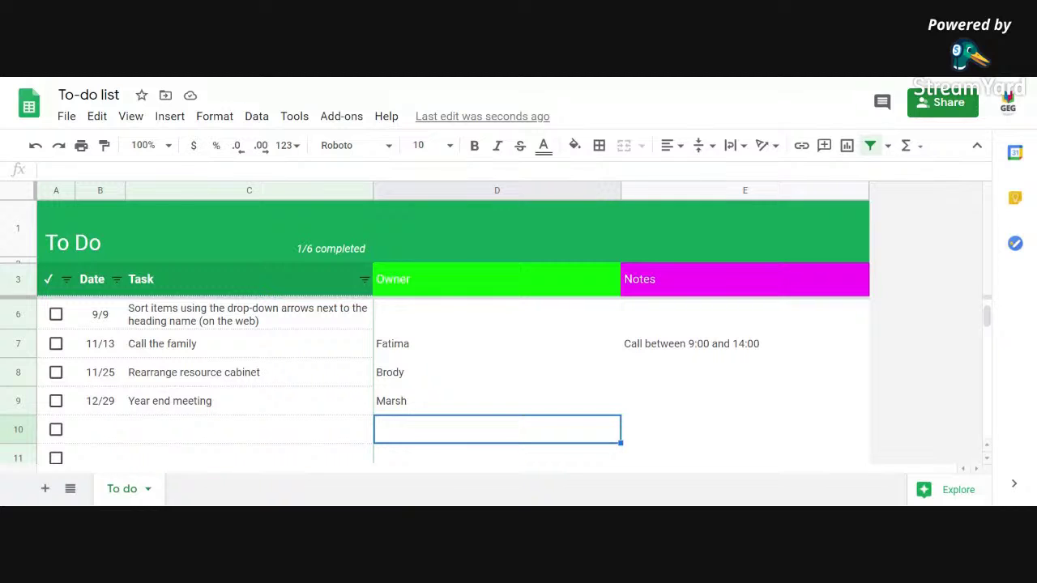
pyautogui.click(65, 251)
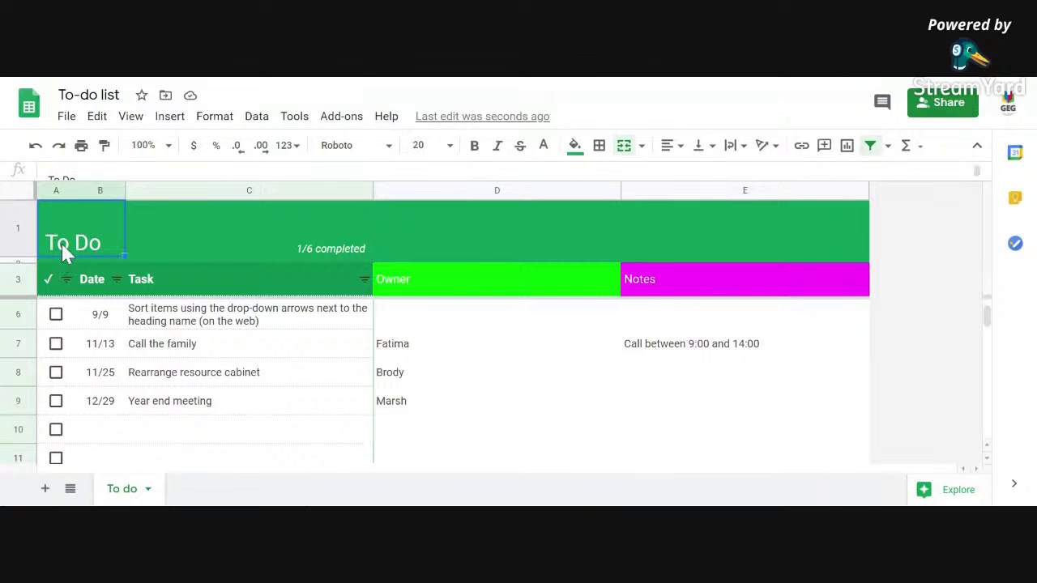
pyautogui.scroll(2, 238, 343)
pyautogui.scroll(-1, 238, 342)
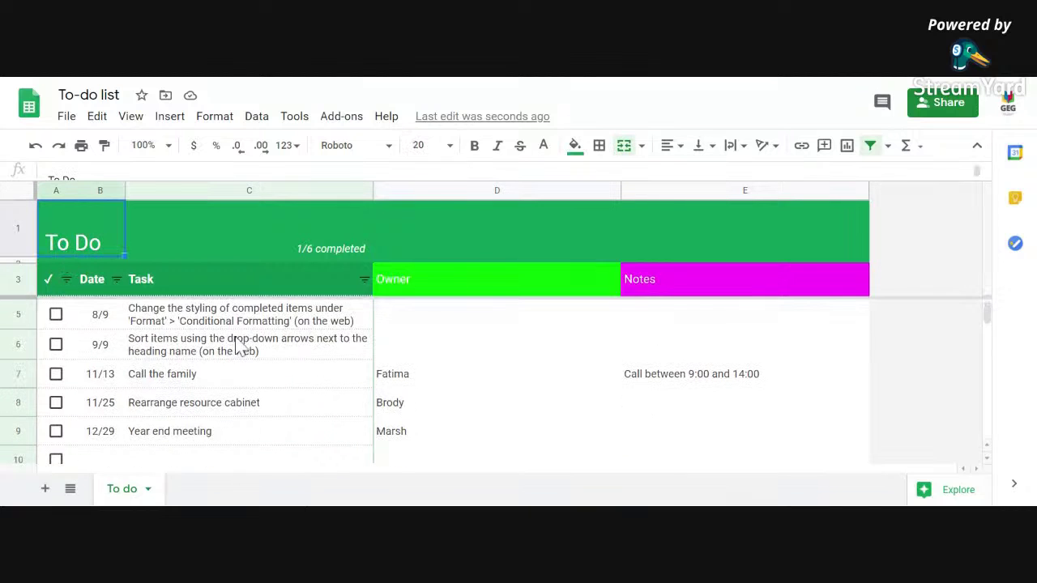
pyautogui.tripleClick(65, 178)
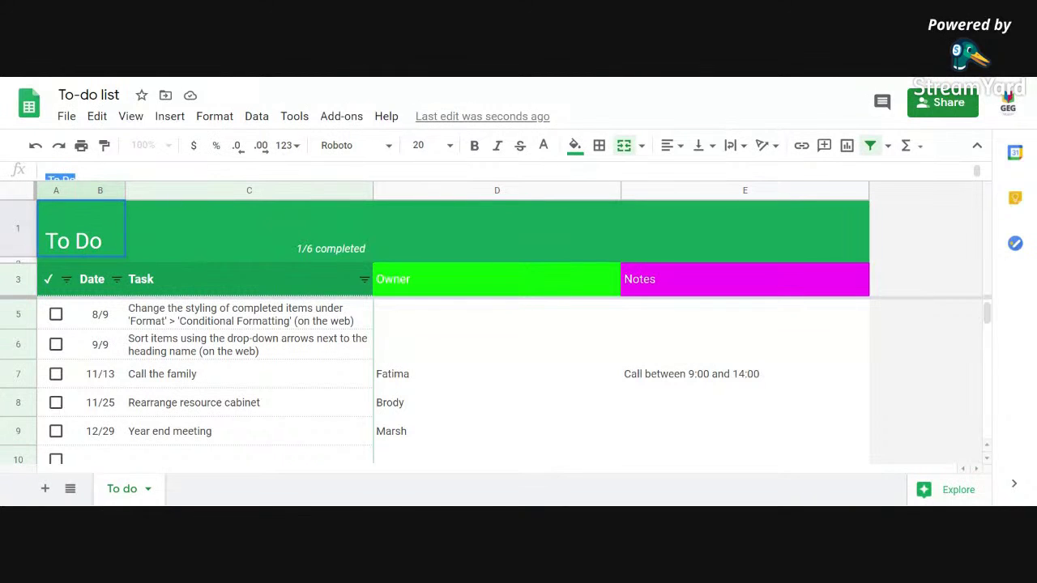
pyautogui.scroll(1, 886, 276)
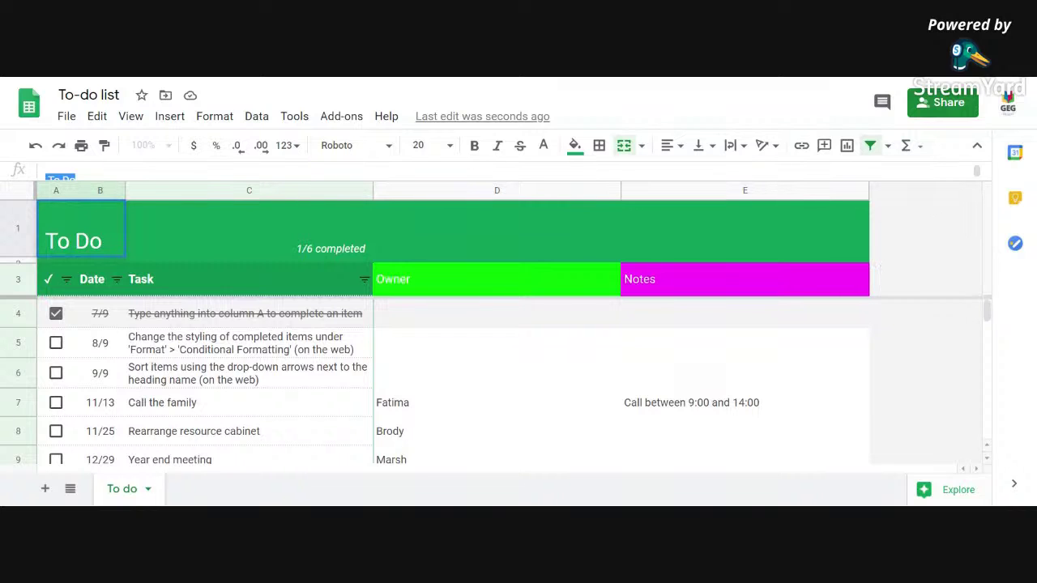
pyautogui.moveTo(103, 242); pyautogui.dragTo(41, 242)
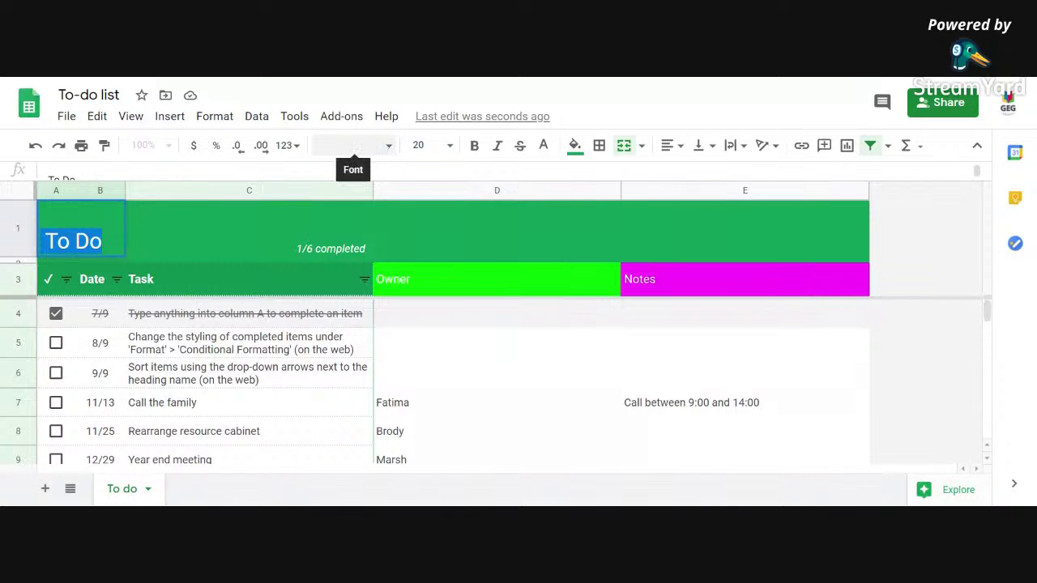
pyautogui.click(389, 147)
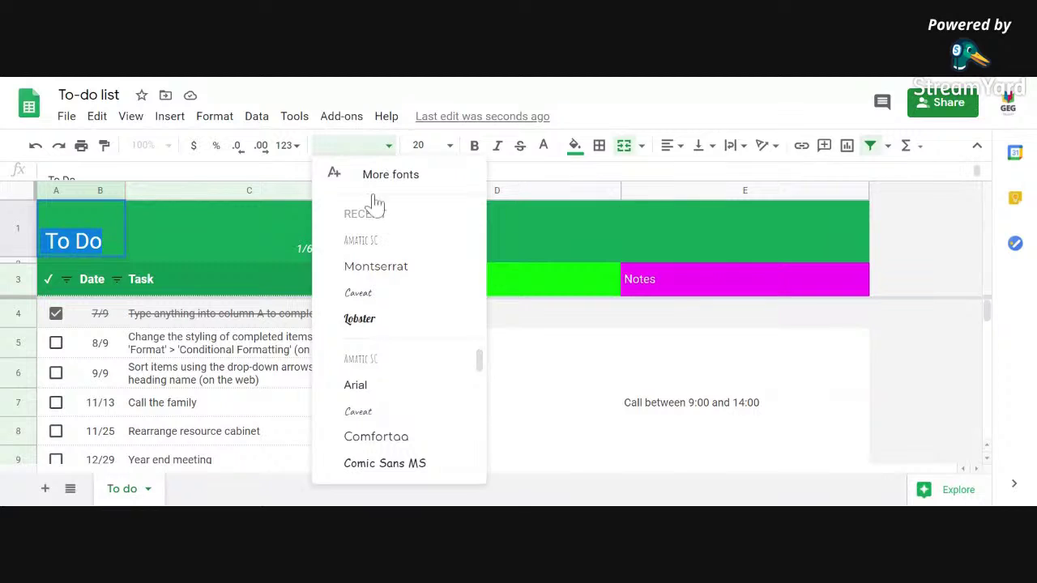
pyautogui.click(361, 319)
pyautogui.click(476, 406)
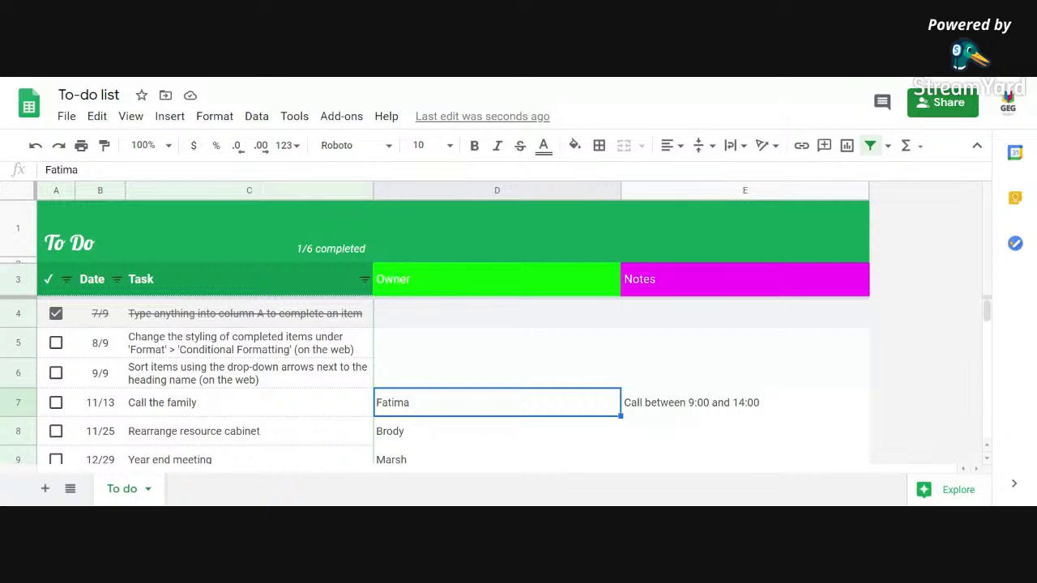
pyautogui.scroll(-1, 472, 408)
pyautogui.scroll(1, 477, 405)
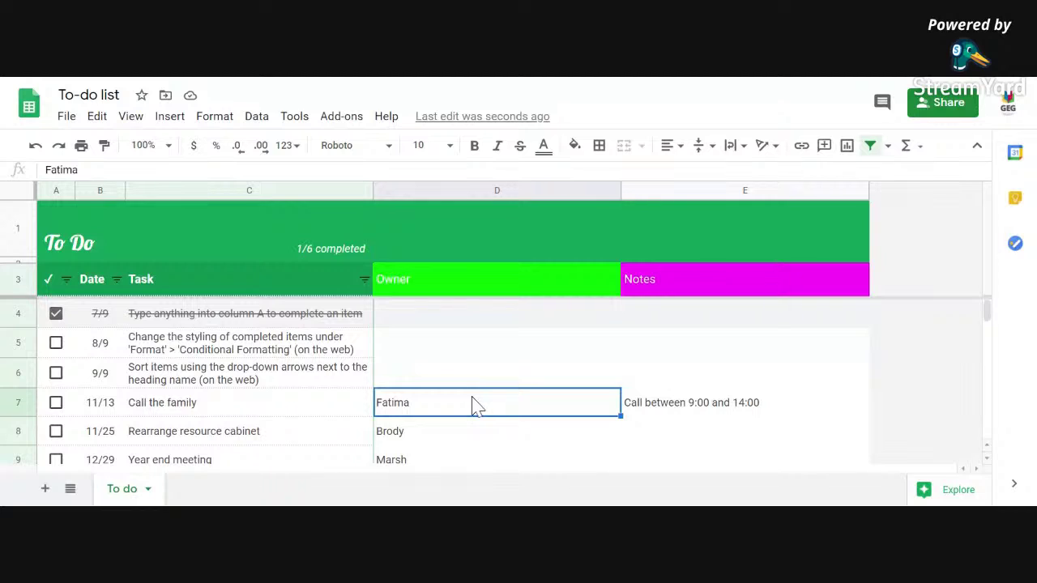
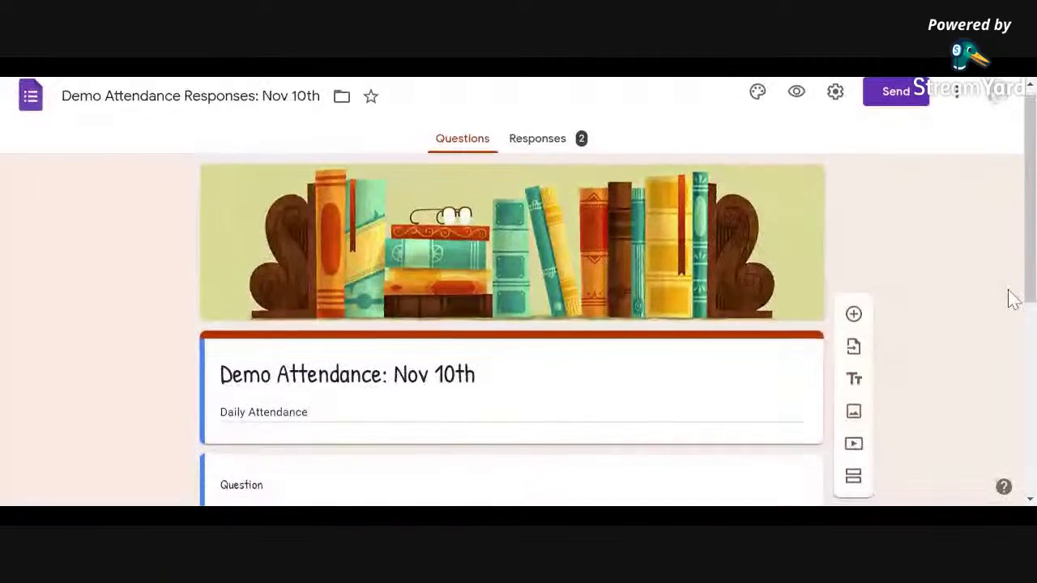
# - Review the existing Demo Attendance form in Google Forms, from its header through the attendance grid to the Comments question
pyautogui.scroll(-1, 1012, 300)
pyautogui.scroll(-2, 1011, 299)
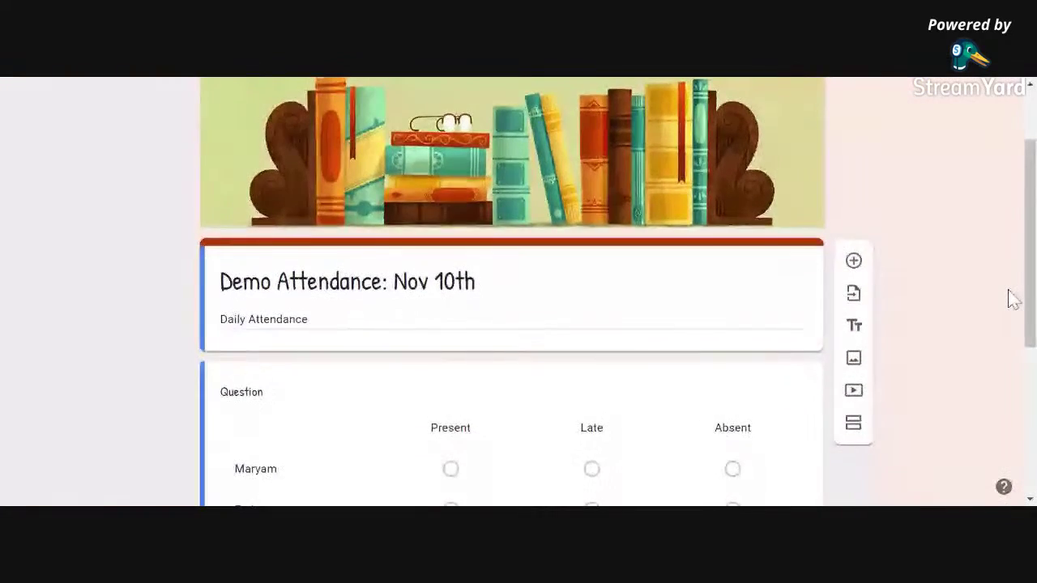
pyautogui.scroll(3, 1011, 300)
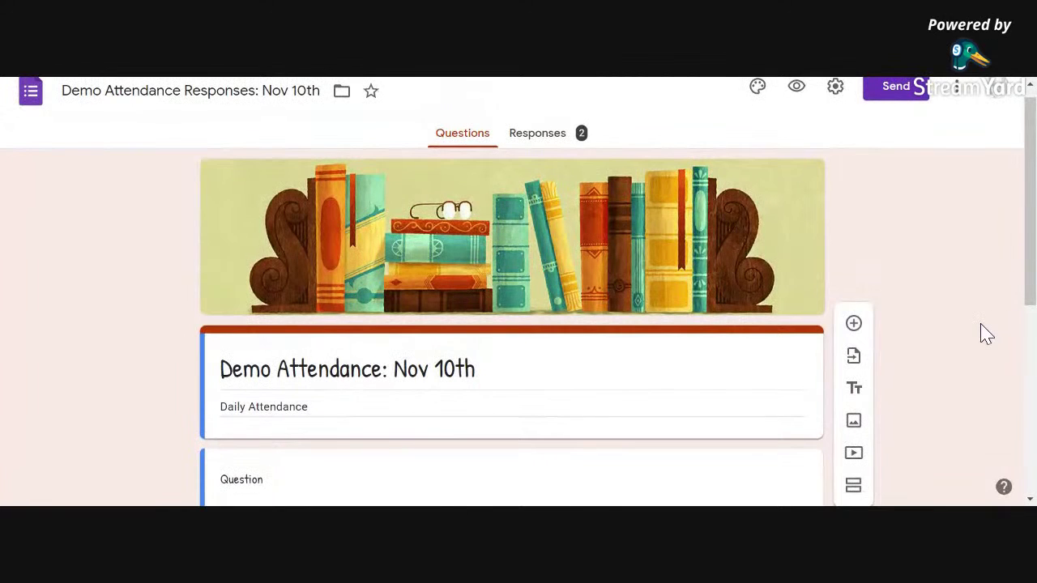
pyautogui.scroll(-3, 987, 334)
pyautogui.scroll(-2, 987, 334)
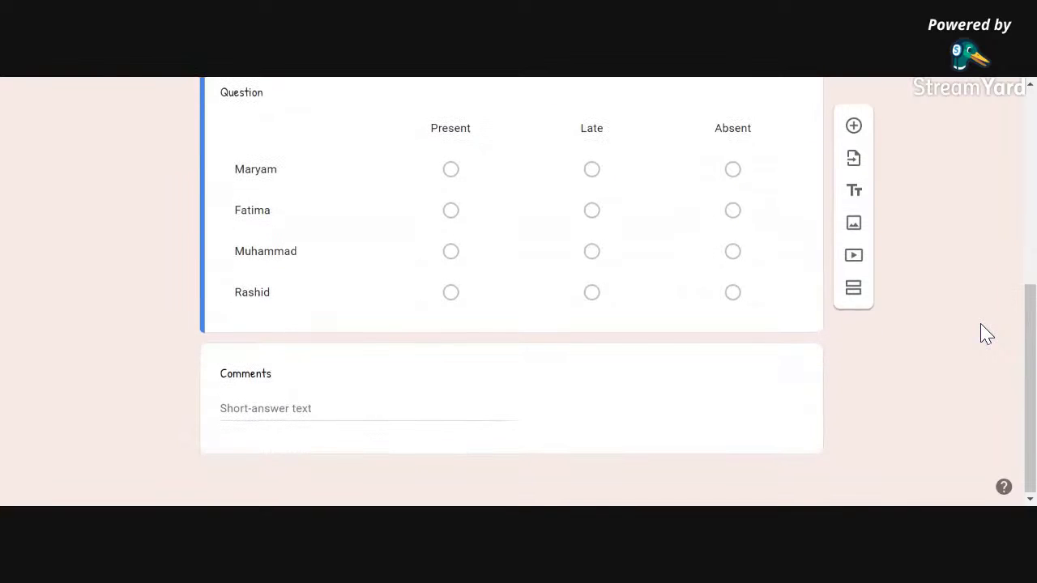
pyautogui.scroll(5, 987, 334)
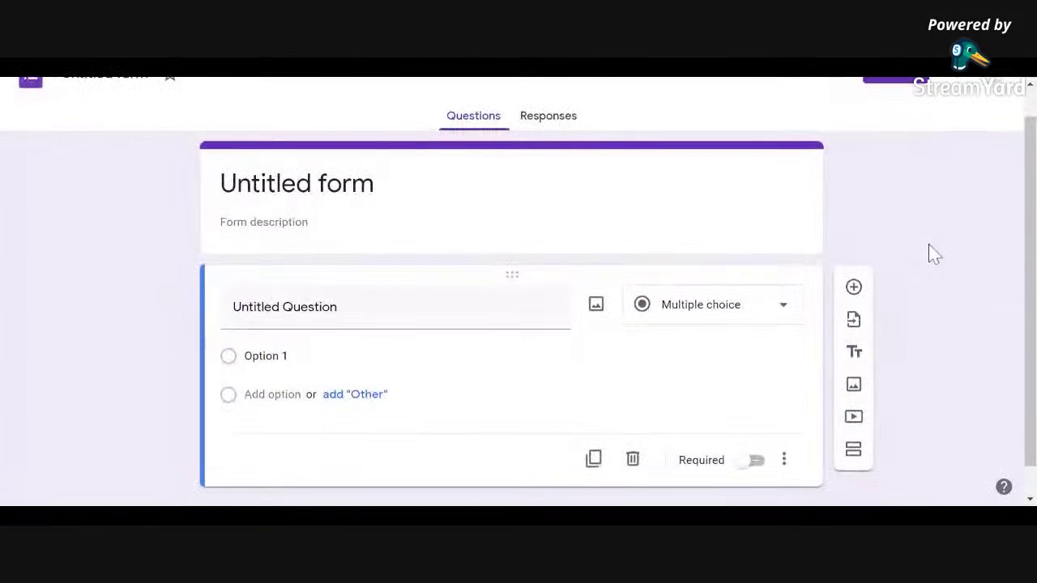
# - Set the title of the new blank form to "Demo Attendance 2"
pyautogui.scroll(1, 932, 254)
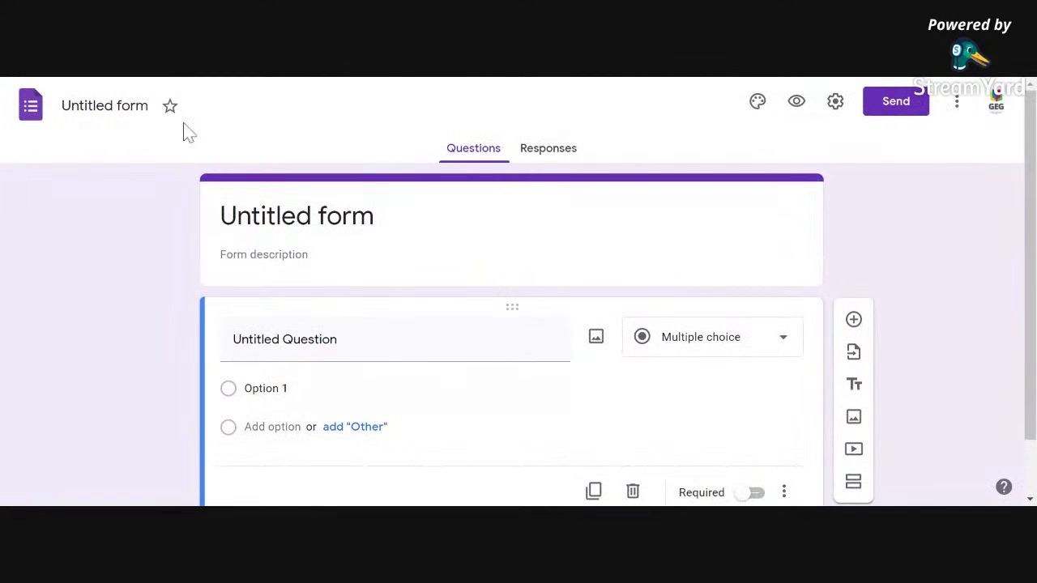
pyautogui.click(237, 198)
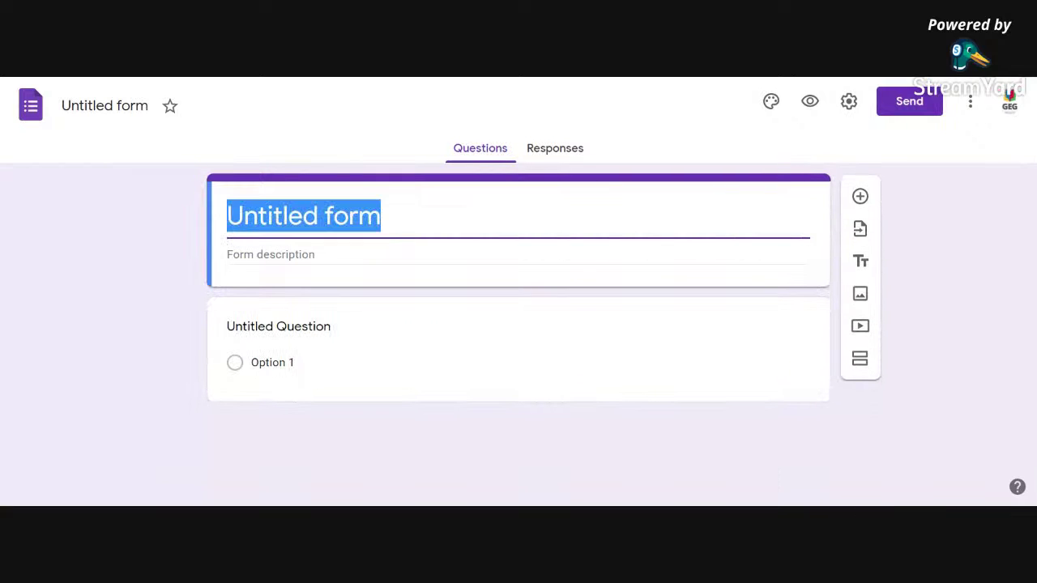
pyautogui.write('Demo ')
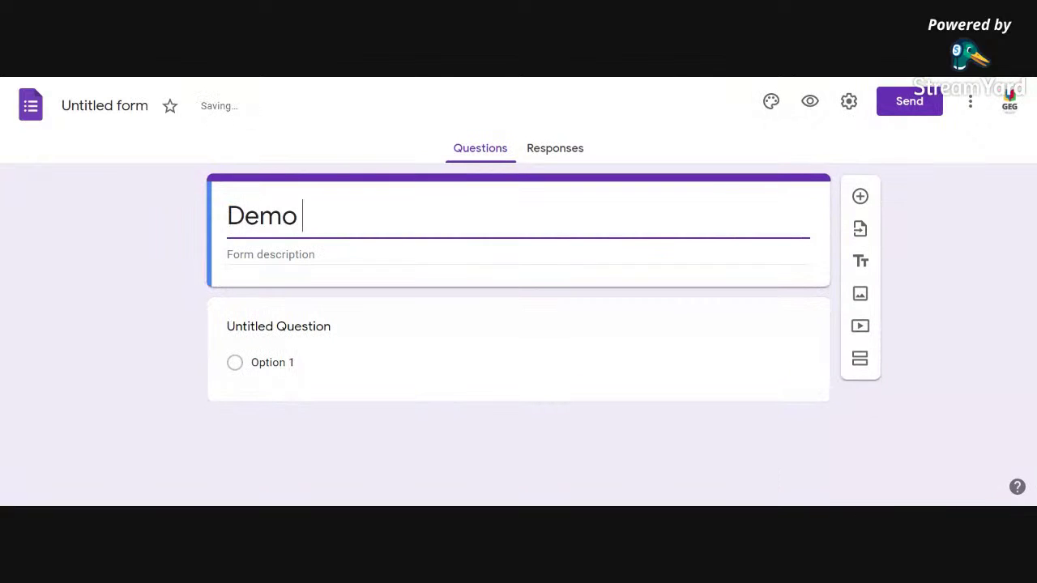
pyautogui.write('2 A')
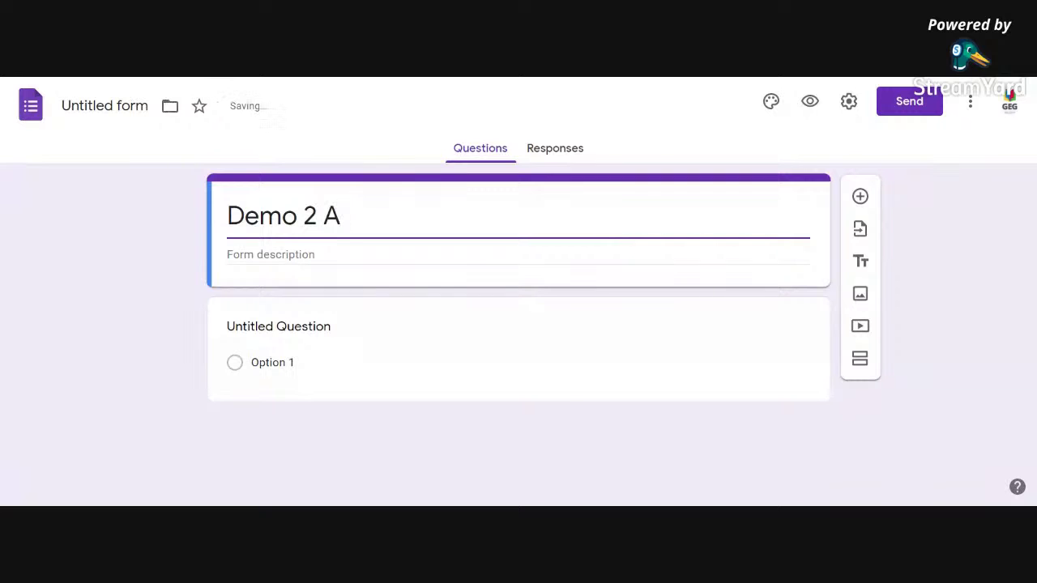
pyautogui.press('BackSpace')
pyautogui.press('BackSpace')
pyautogui.press('BackSpace')
pyautogui.write('Attendance 2')
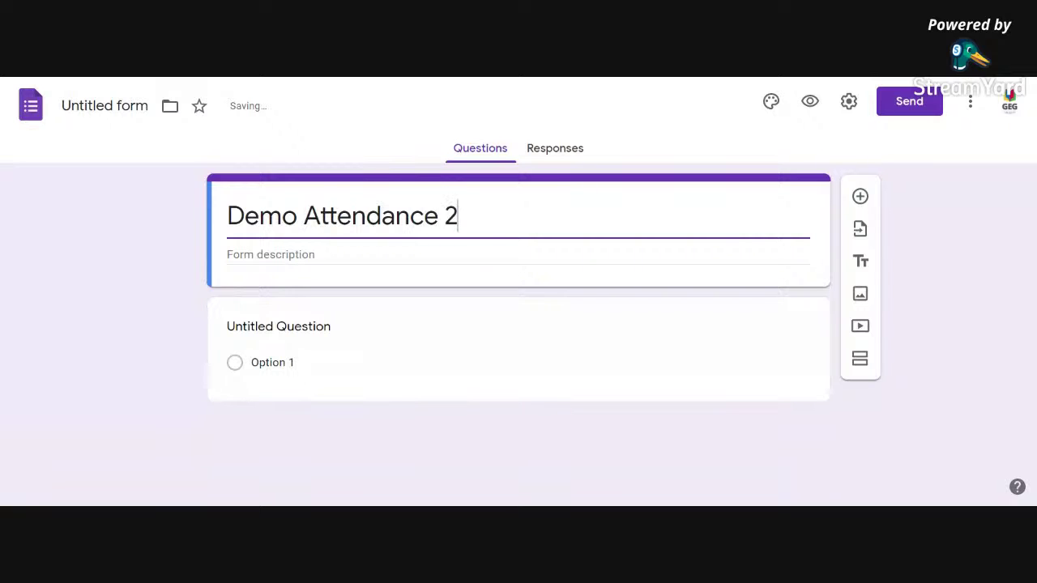
# - Enter "GEG Muscat Live Training Nov 10, 2020" as the form description
pyautogui.press('Tab')
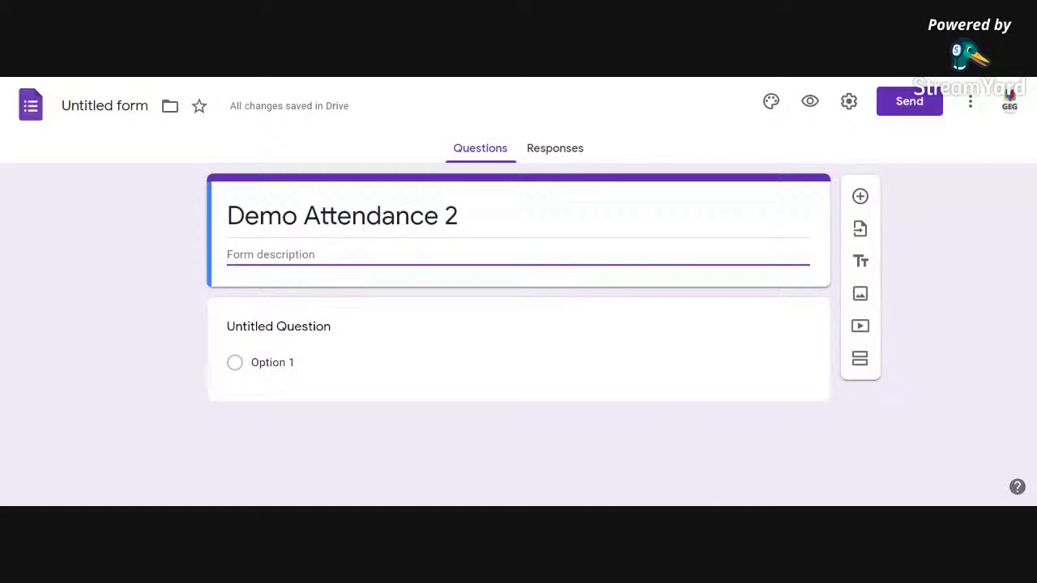
pyautogui.write('GEG Mu')
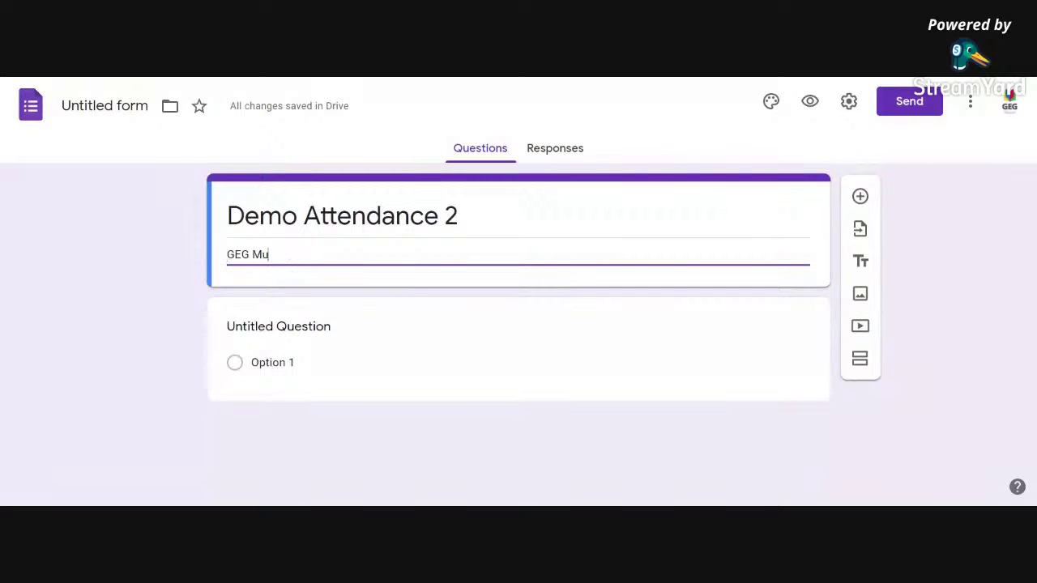
pyautogui.write('scat Li')
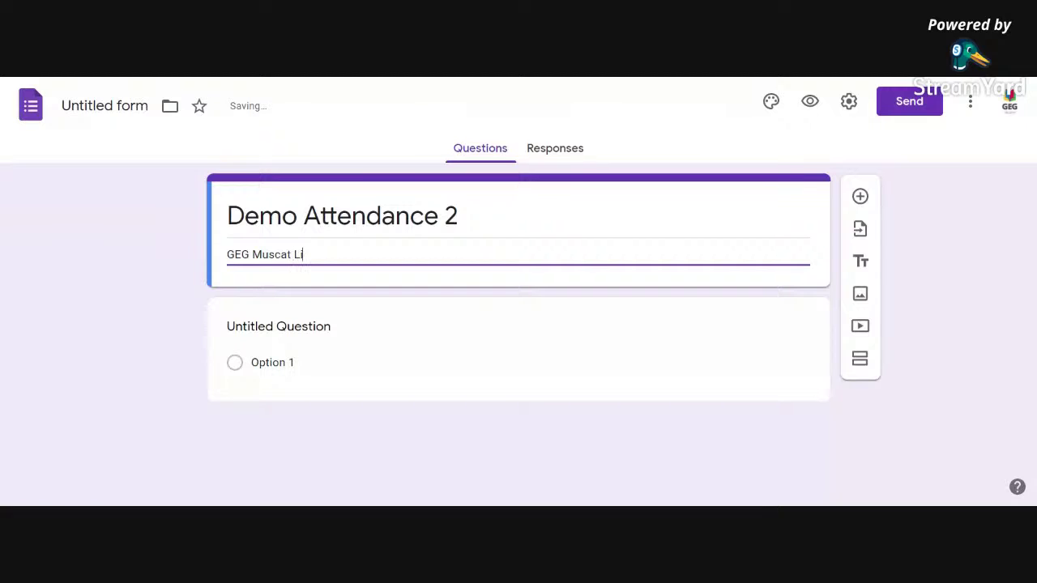
pyautogui.write('ve Training')
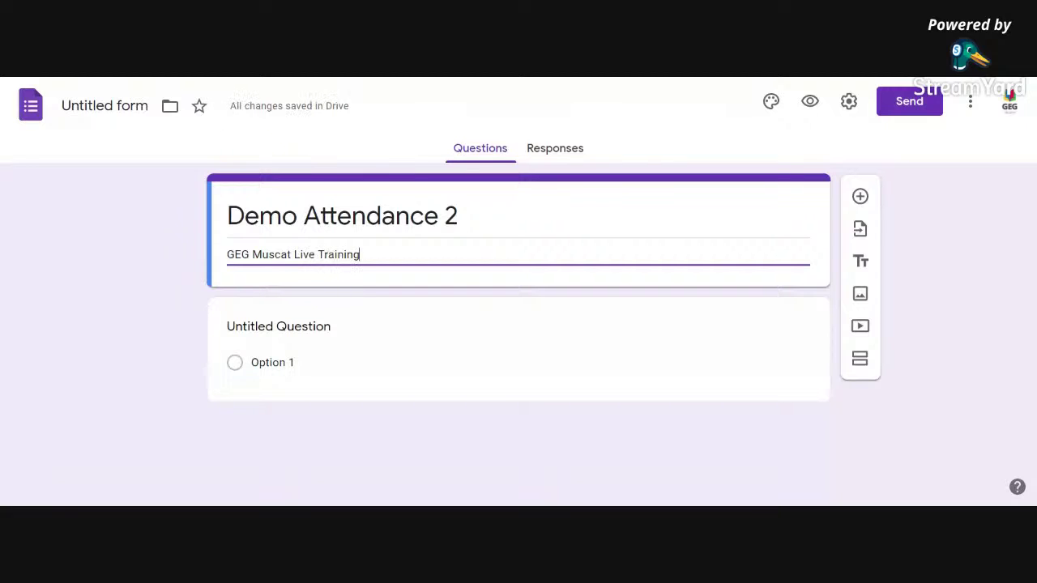
pyautogui.write(' NO')
pyautogui.press('BackSpace')
pyautogui.write('ove')
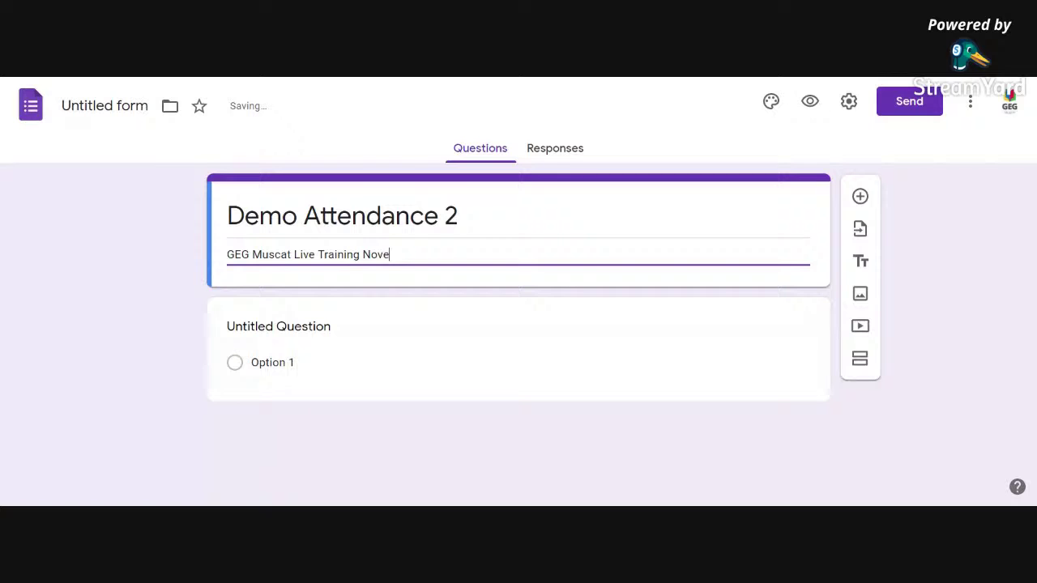
pyautogui.press('BackSpace')
pyautogui.write('10, 2020')
pyautogui.click(151, 270)
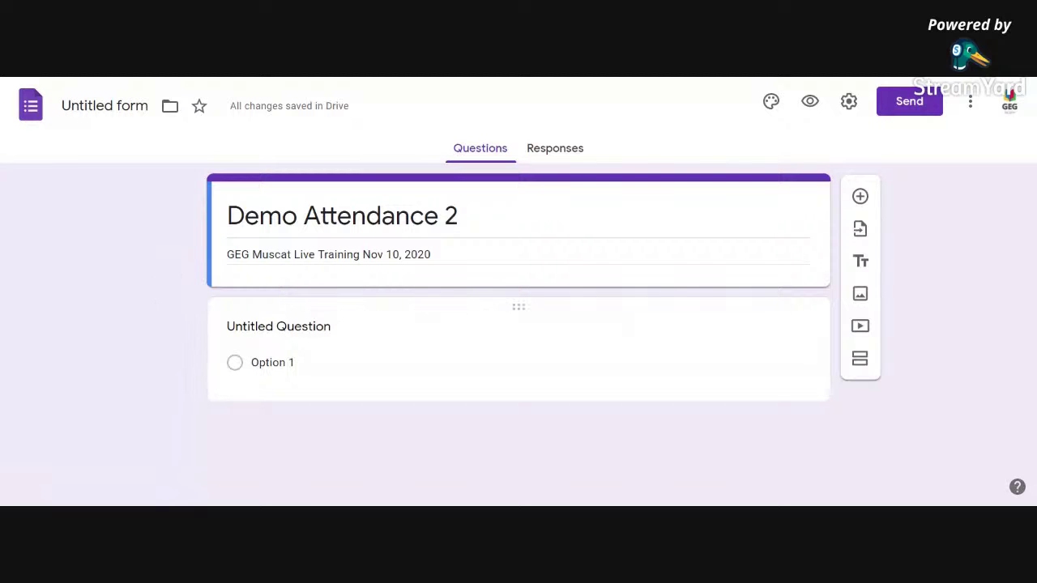
# - Change the untitled question to a Multiple choice grid and clear its question text
pyautogui.click(319, 333)
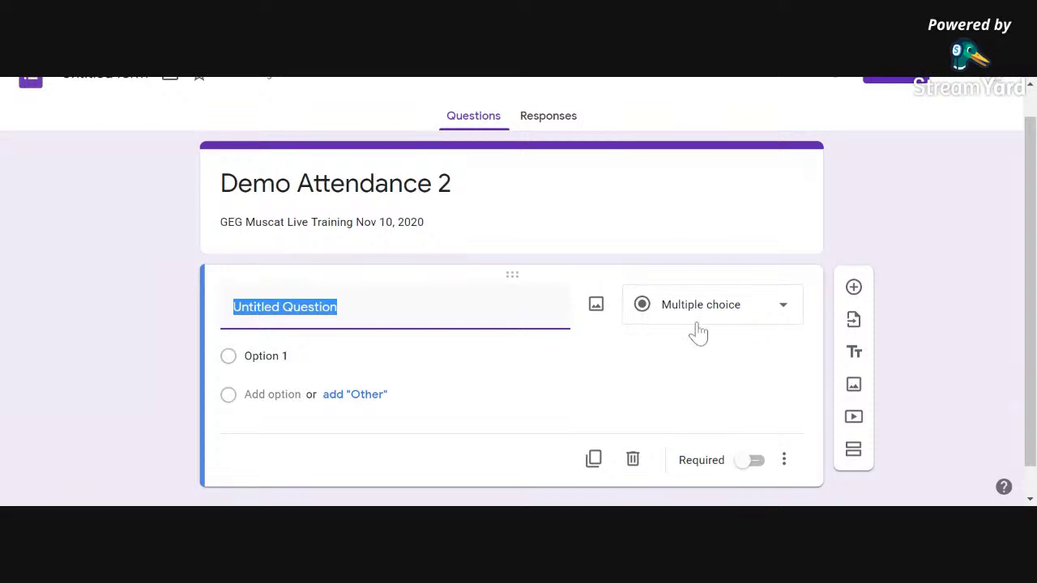
pyautogui.click(784, 312)
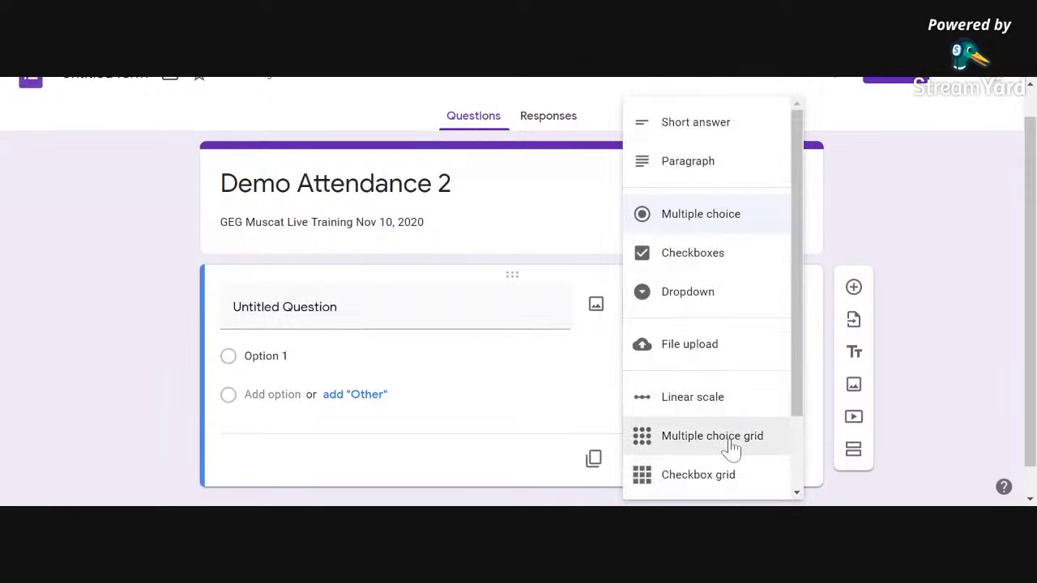
pyautogui.click(731, 444)
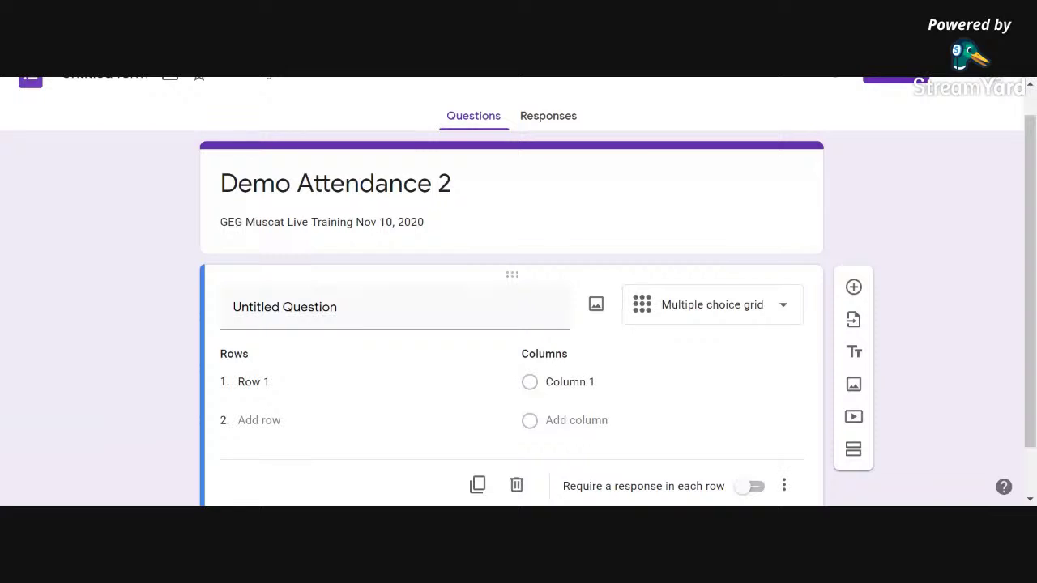
pyautogui.click(373, 307)
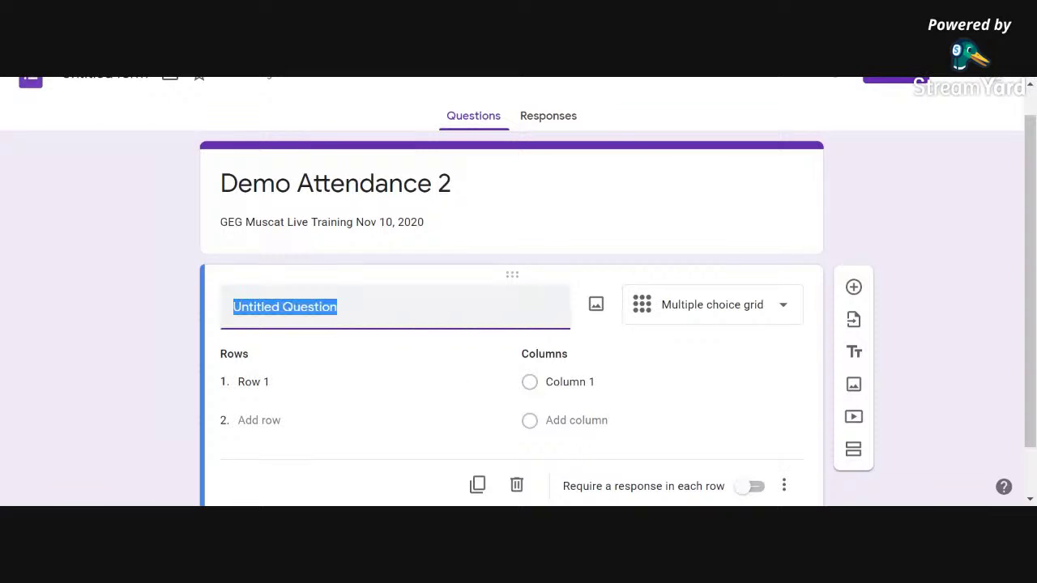
pyautogui.press('BackSpace')
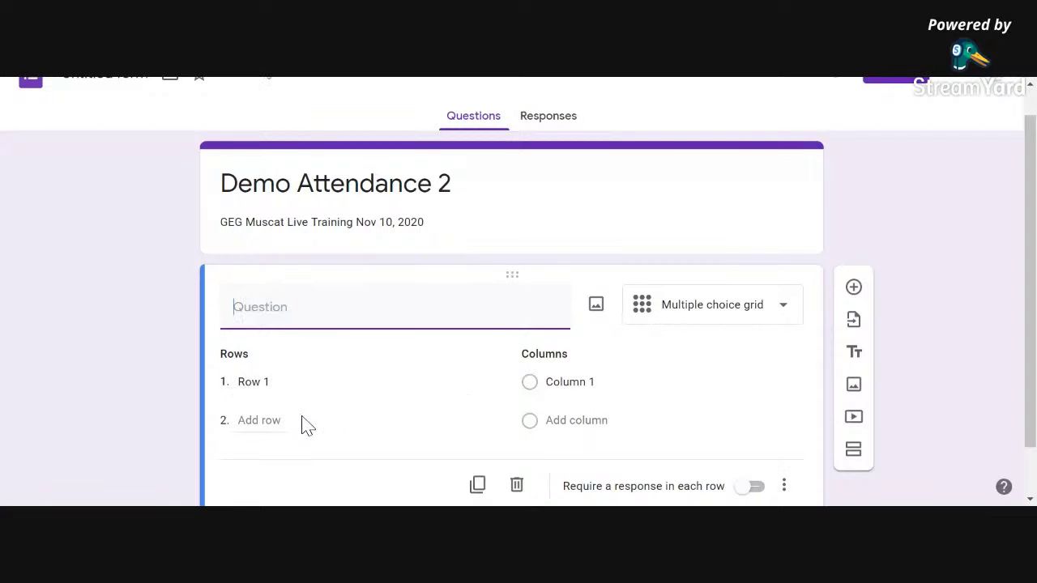
# - Fill the grid's four rows with the attendees' first names, one name per row
pyautogui.click(276, 383)
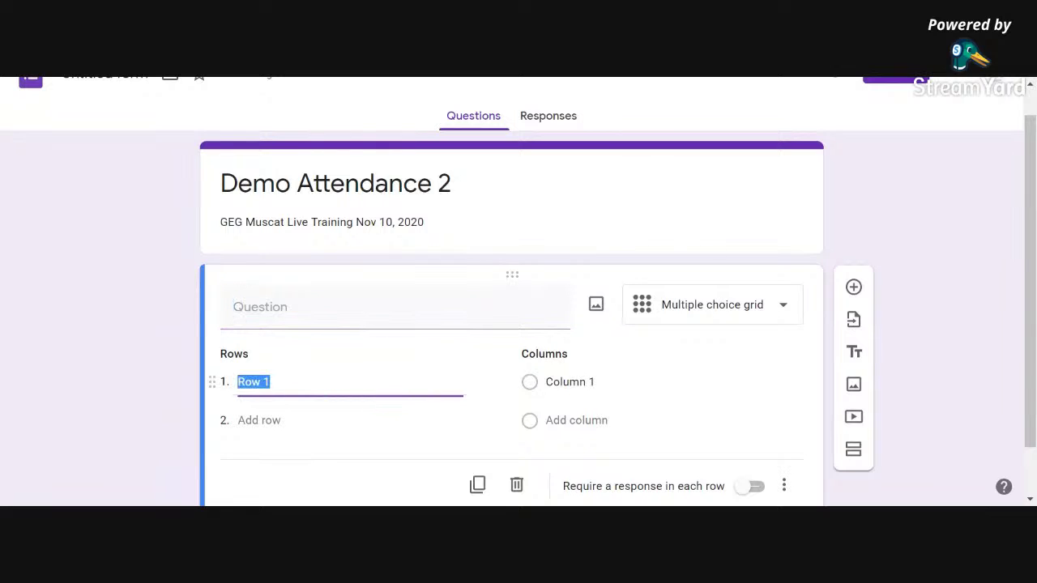
pyautogui.scroll(-1, 512, 291)
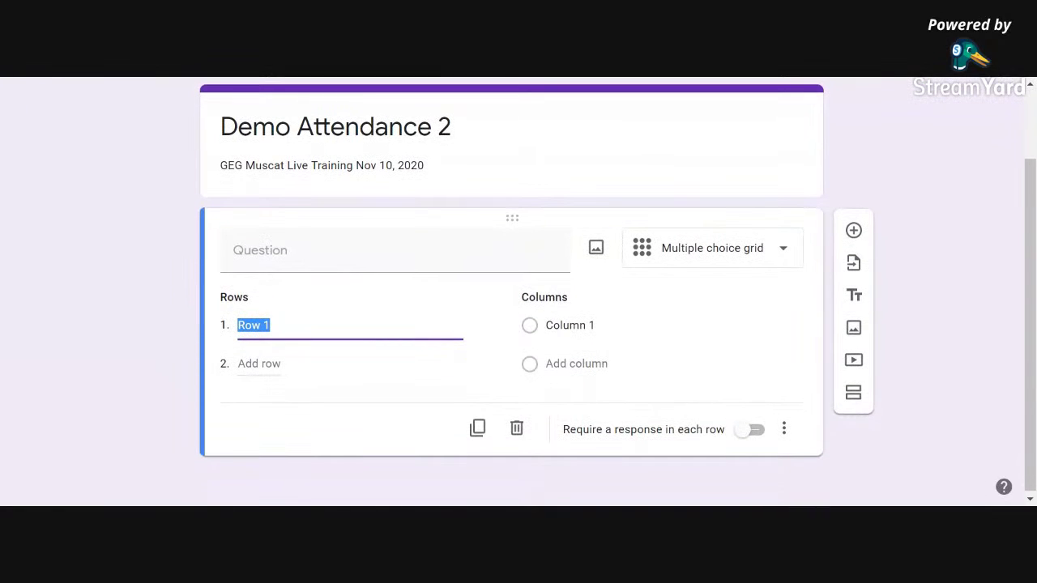
pyautogui.write('Fatima')
pyautogui.click(243, 363)
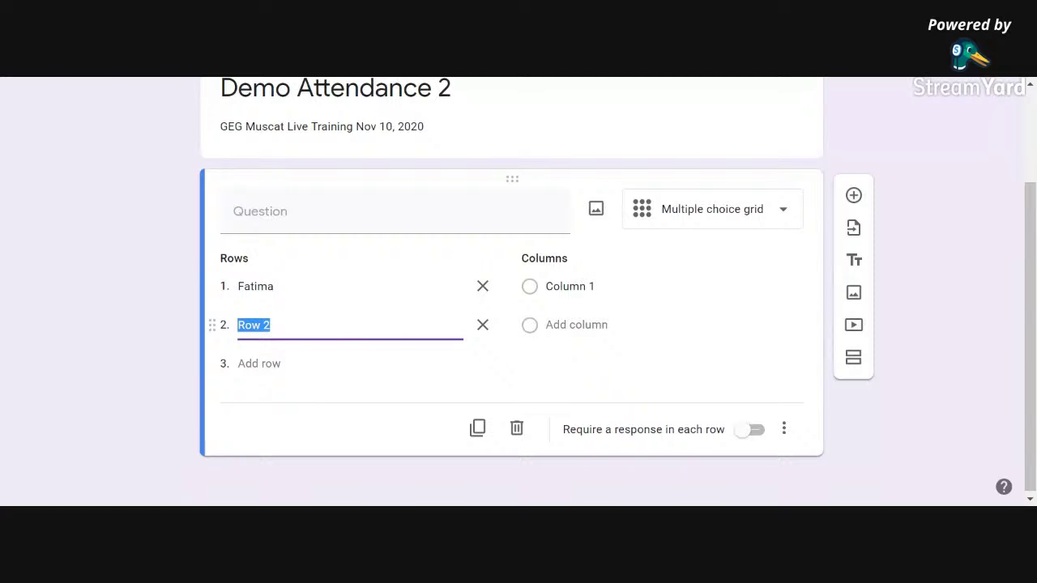
pyautogui.write('Marsh')
pyautogui.click(282, 364)
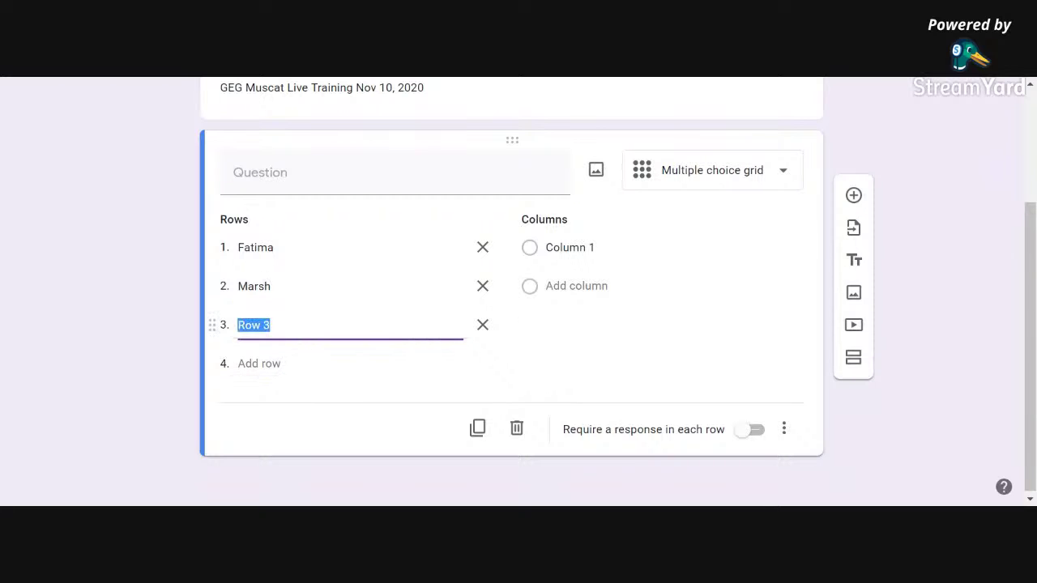
pyautogui.write('J')
pyautogui.press('BackSpace')
pyautogui.write('John')
pyautogui.click(284, 358)
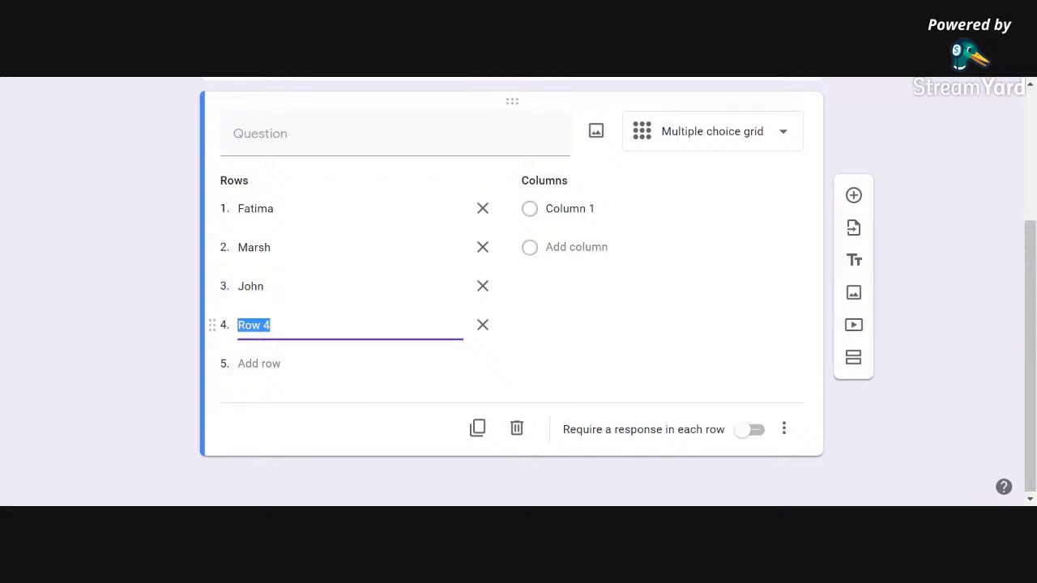
pyautogui.write('Sean')
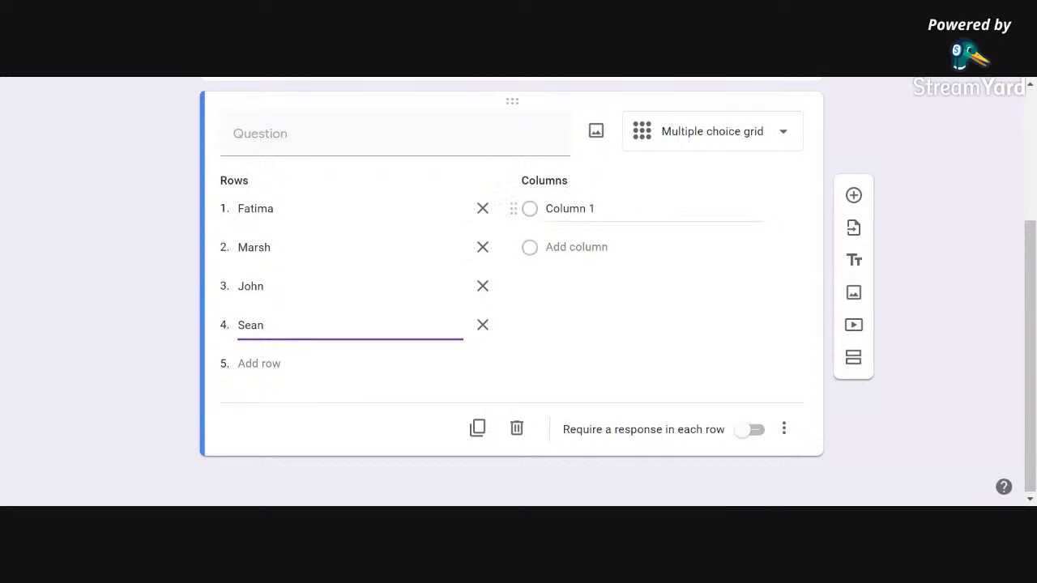
# - Set the grid's three columns to "Present", "Late" and "Absent"
pyautogui.click(592, 209)
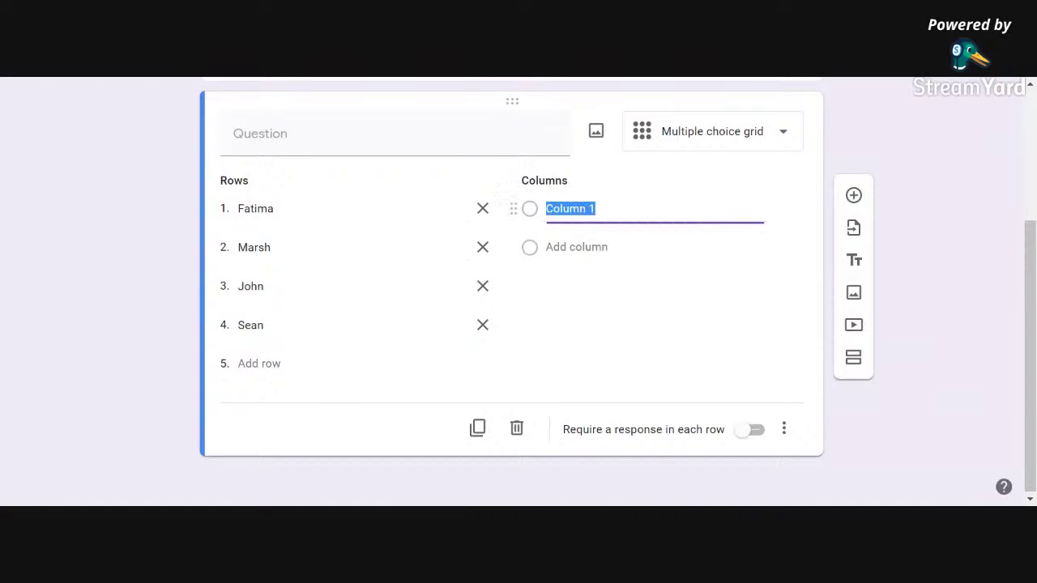
pyautogui.write('Present')
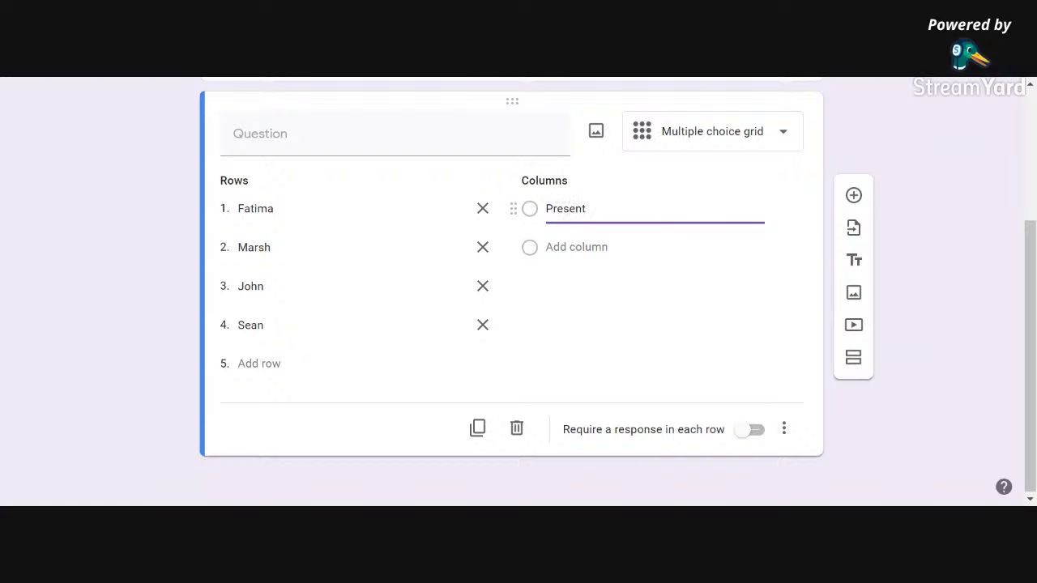
pyautogui.press('Return')
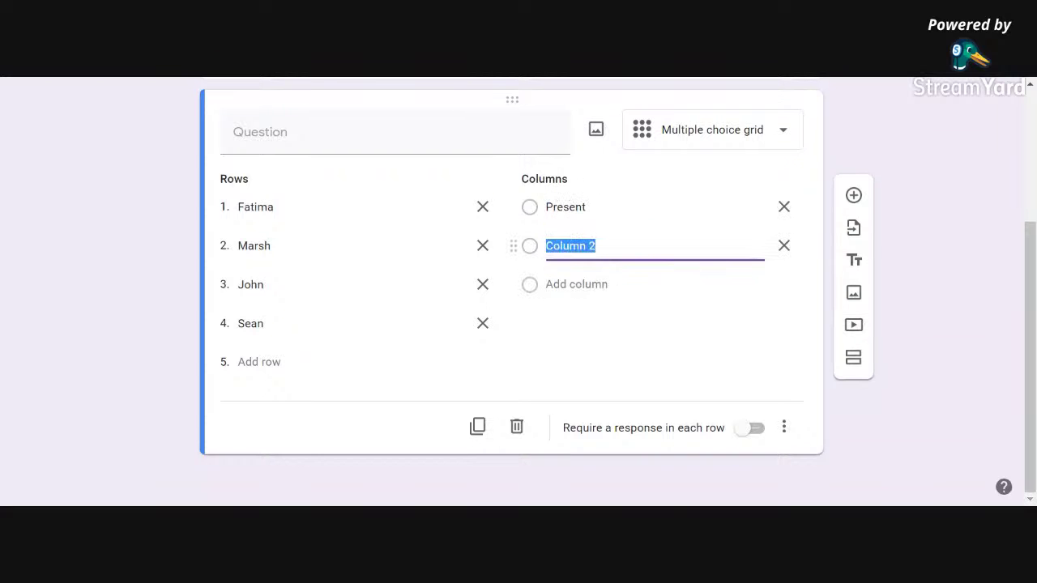
pyautogui.write('Late')
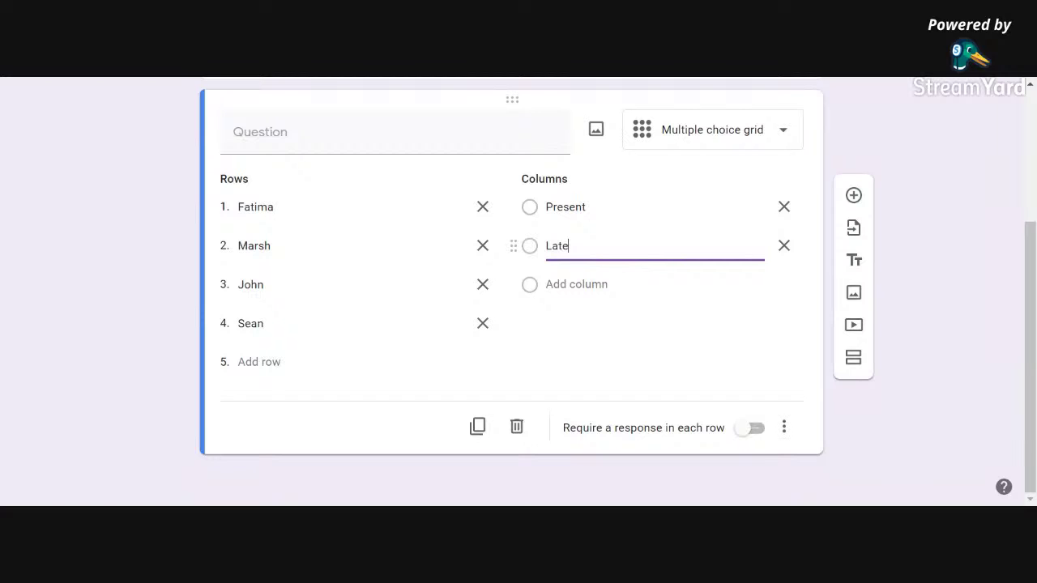
pyautogui.click(571, 288)
pyautogui.write('Absent')
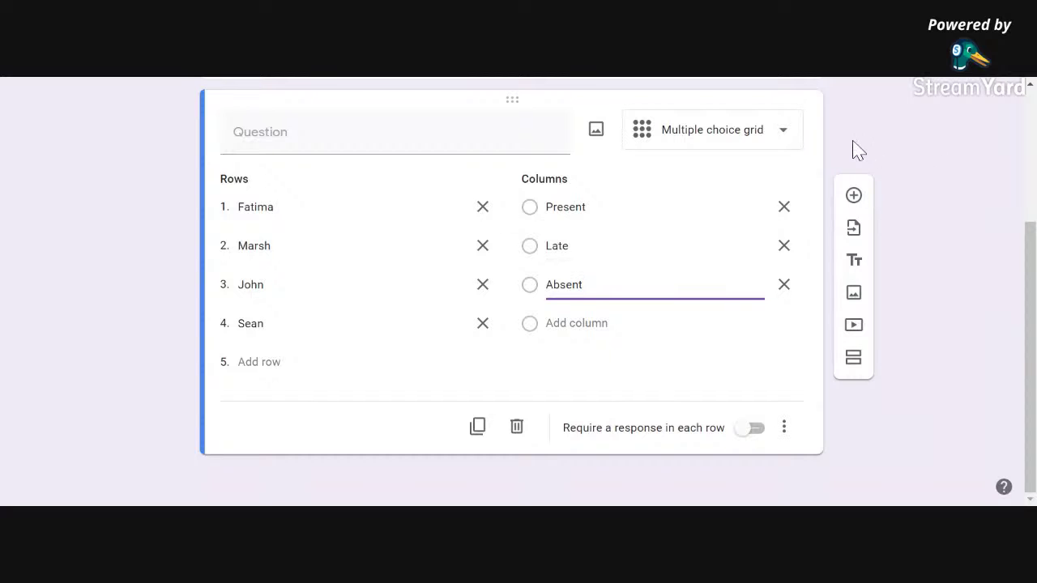
# - Review the form from its title and description down to the rows and columns of the attendance grid
pyautogui.scroll(1, 859, 151)
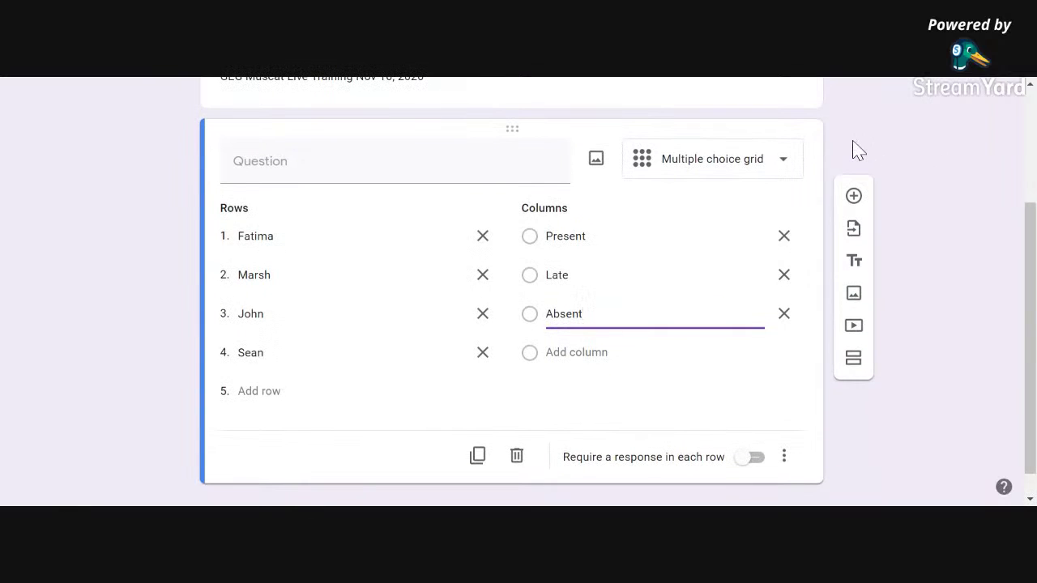
pyautogui.scroll(3, 859, 150)
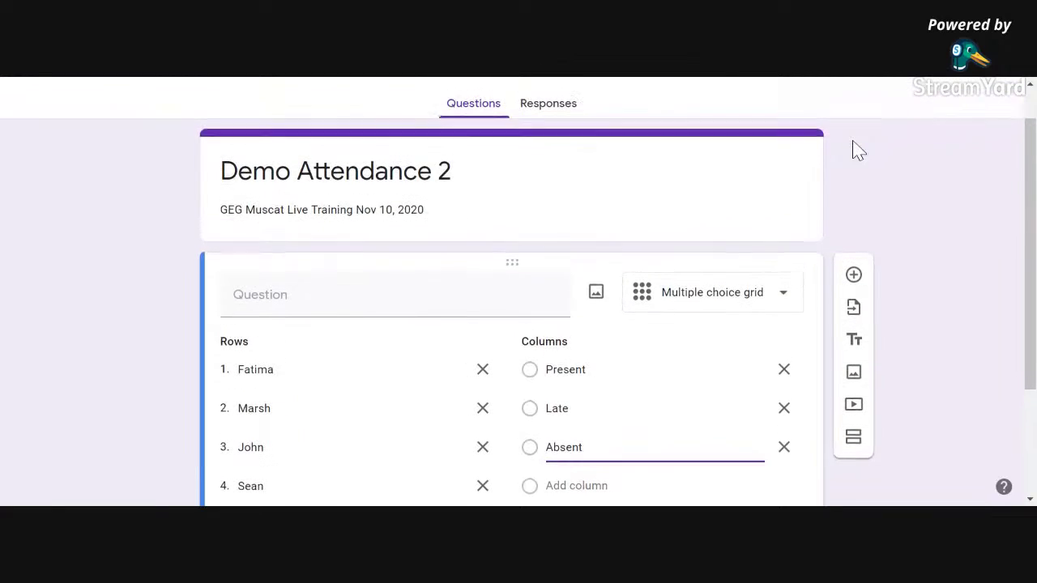
pyautogui.scroll(2, 859, 151)
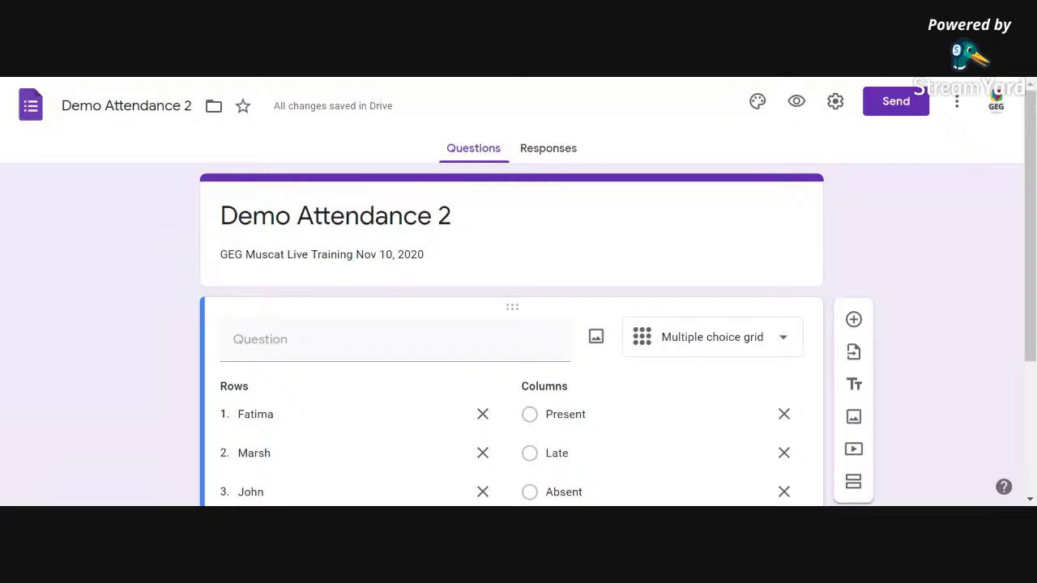
pyautogui.scroll(-1, 120, 224)
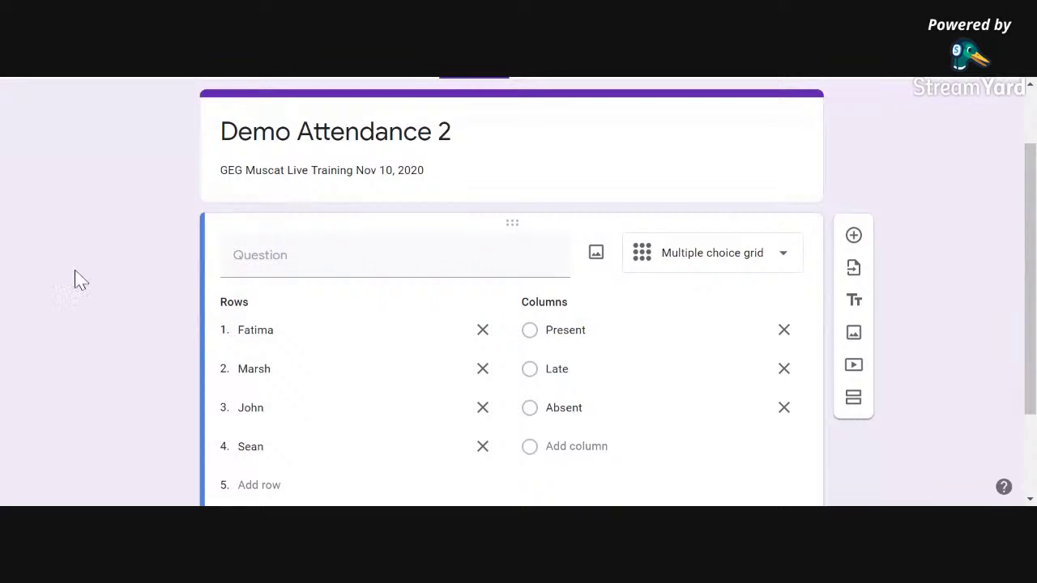
pyautogui.scroll(-1, 75, 280)
pyautogui.scroll(-1, 75, 280)
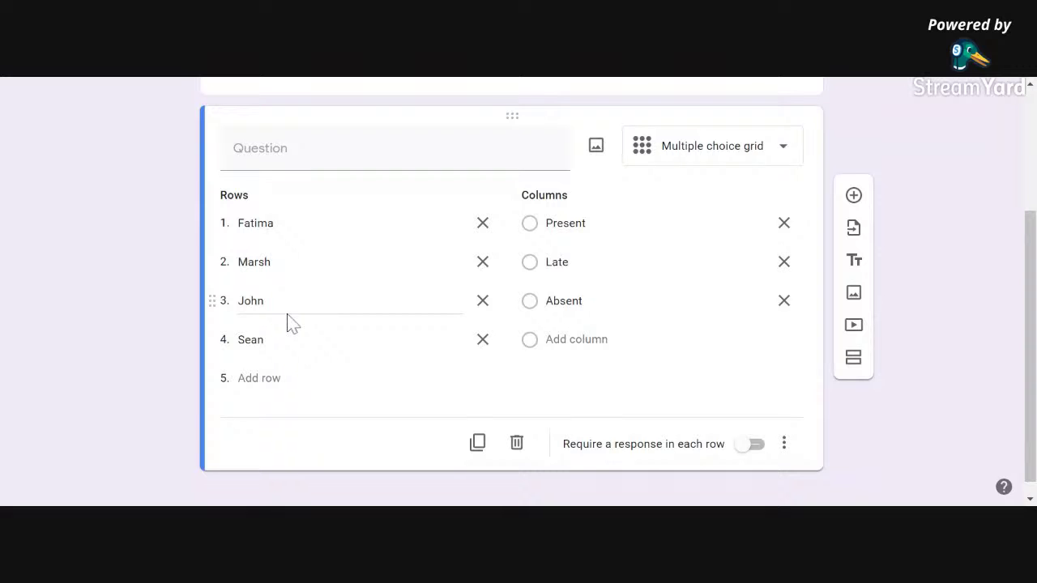
pyautogui.scroll(-1, 130, 336)
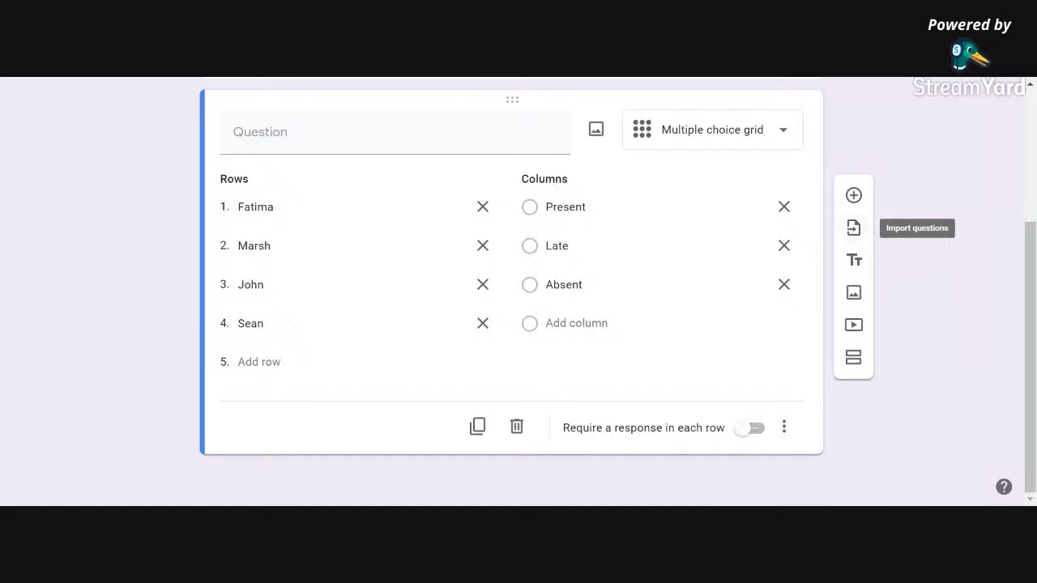
# - Add a Short answer question titled "Notes/Comments" below the attendance grid
pyautogui.click(854, 196)
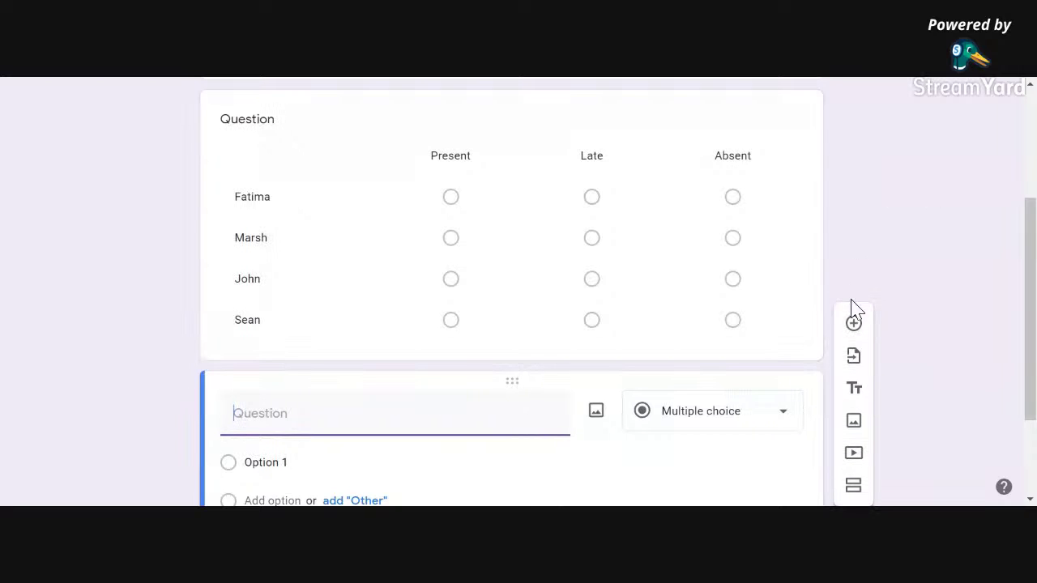
pyautogui.scroll(-2, 835, 268)
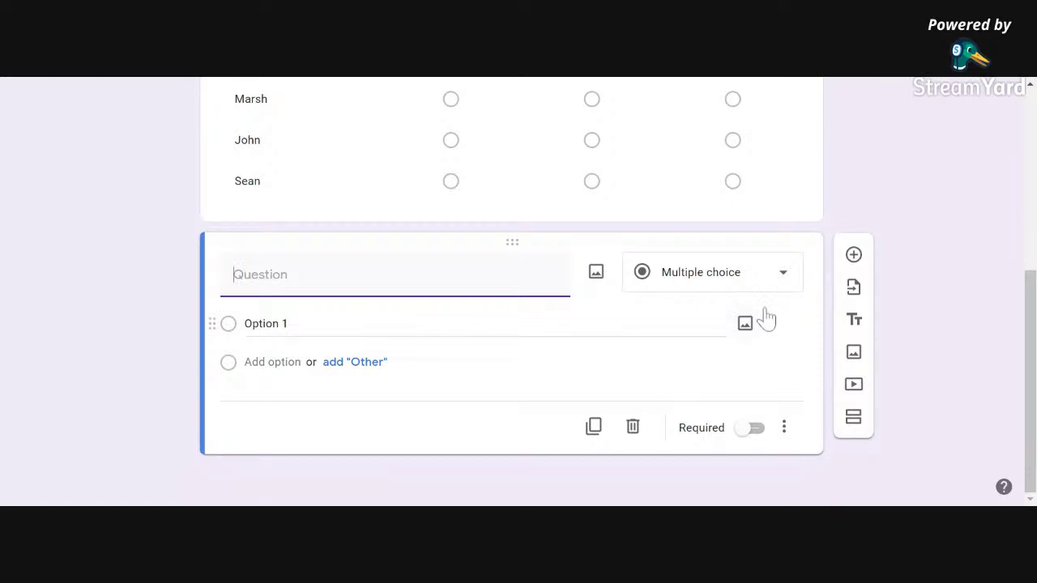
pyautogui.click(786, 281)
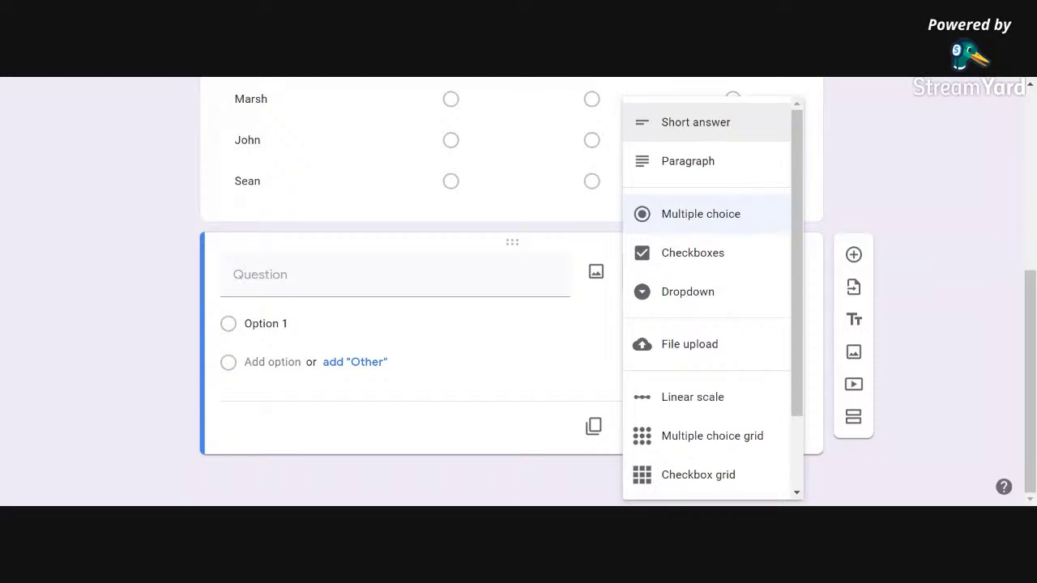
pyautogui.click(719, 128)
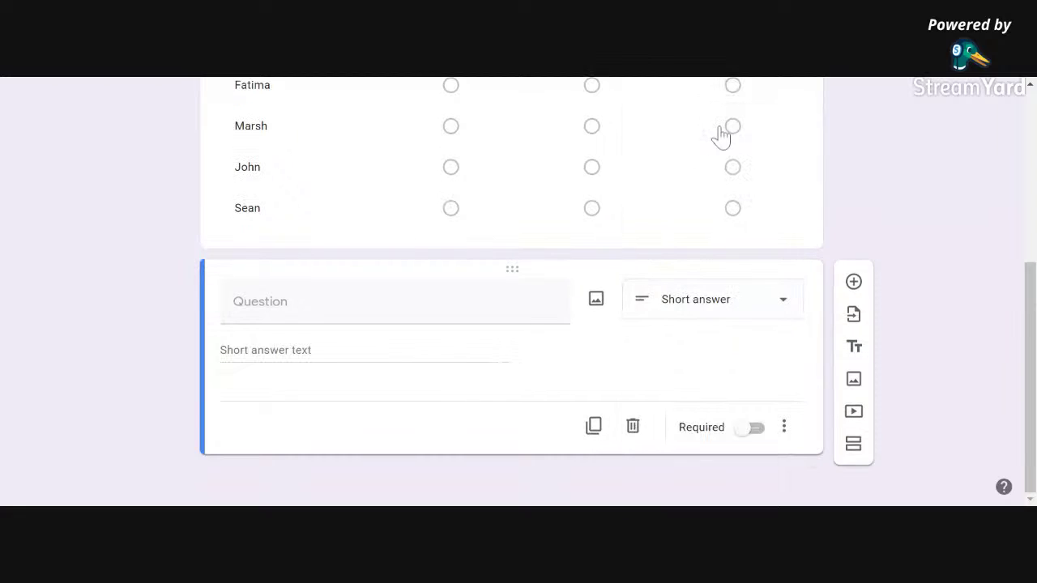
pyautogui.click(275, 302)
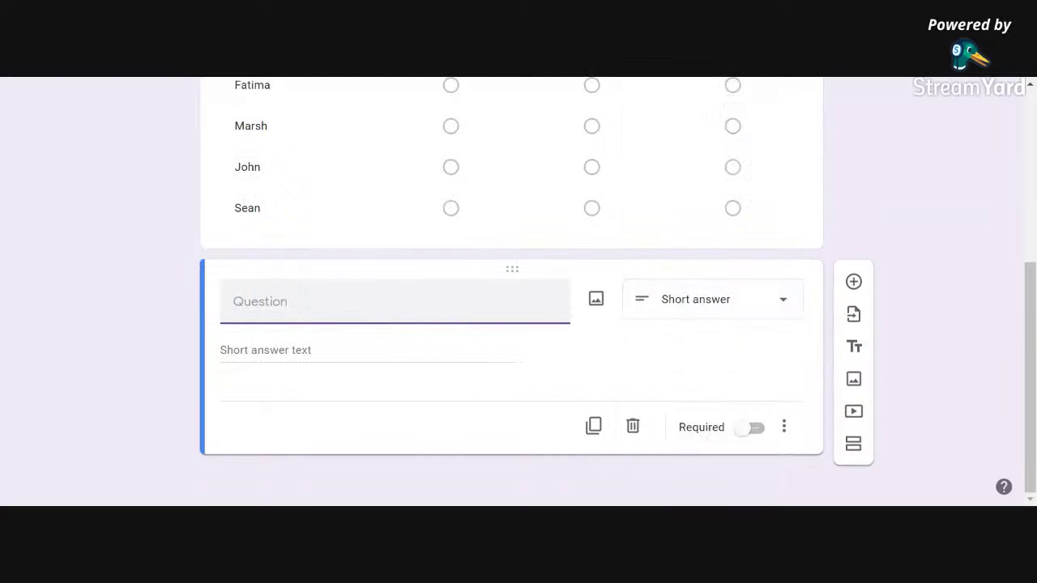
pyautogui.write('Notes/Comments')
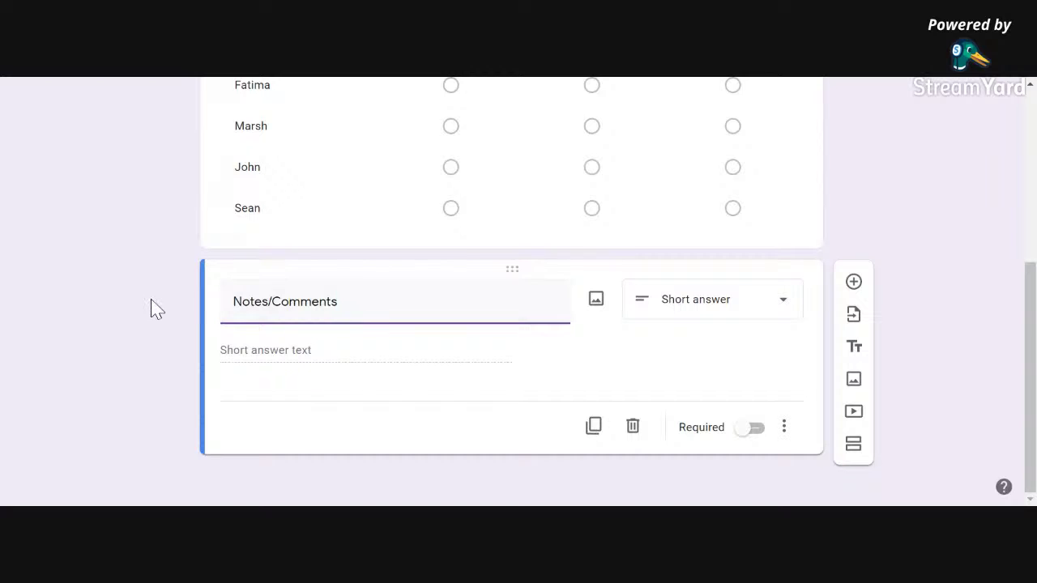
# - Look over the attendance grid together with the Notes/Comments question and the form header
pyautogui.scroll(2, 156, 308)
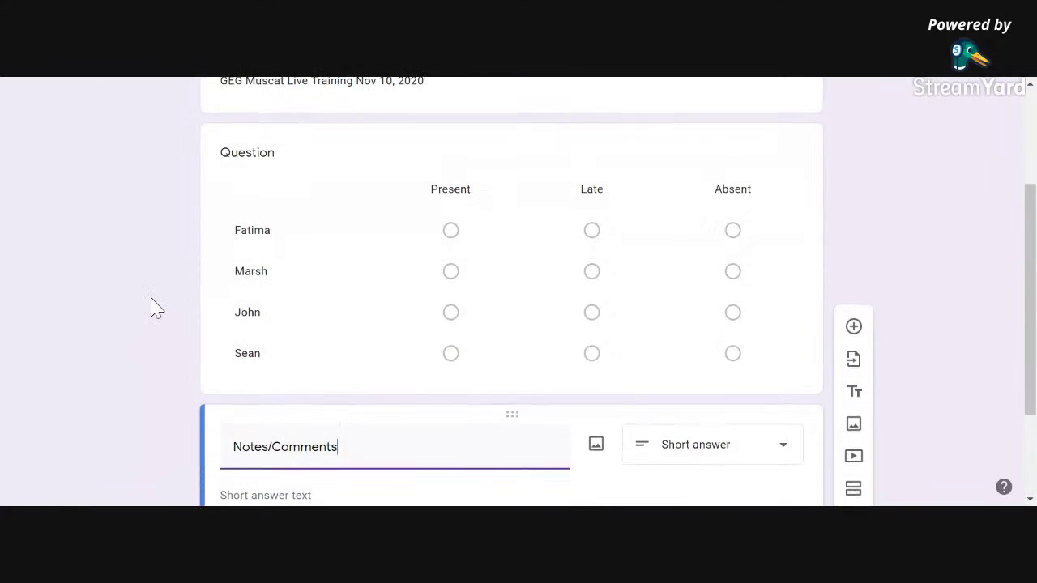
pyautogui.scroll(-2, 154, 307)
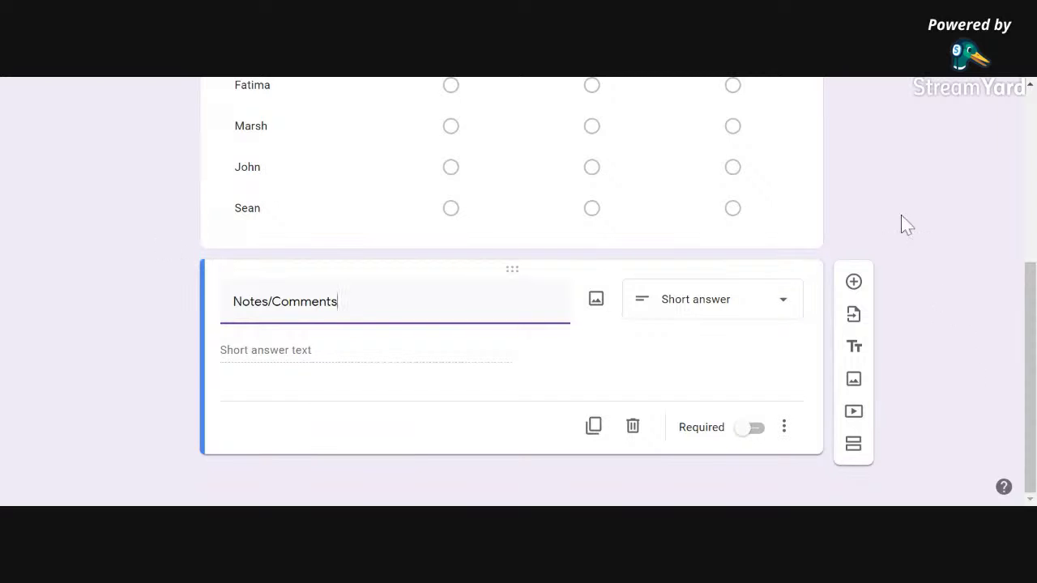
pyautogui.scroll(3, 907, 226)
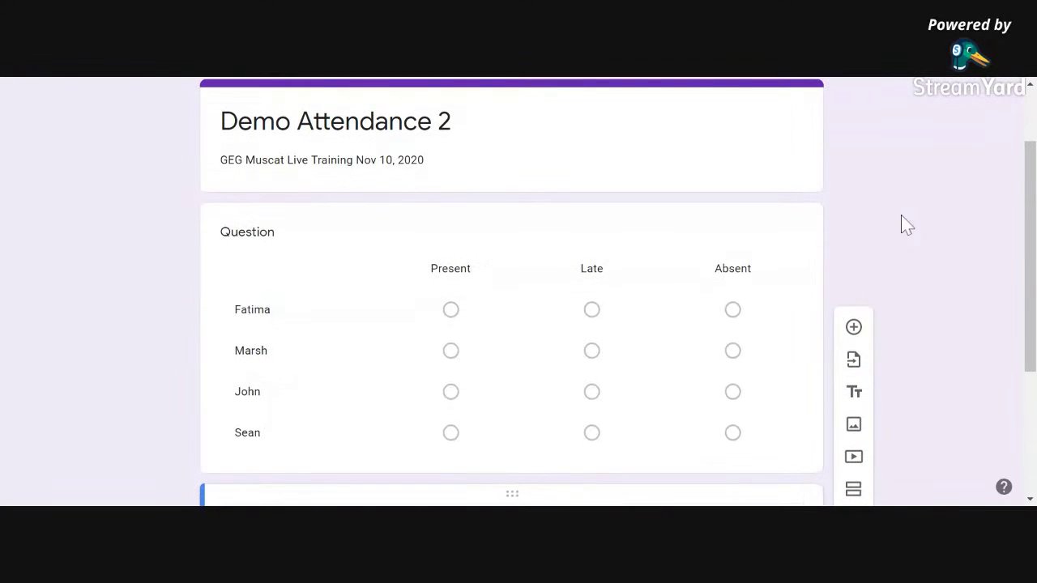
pyautogui.scroll(-3, 907, 225)
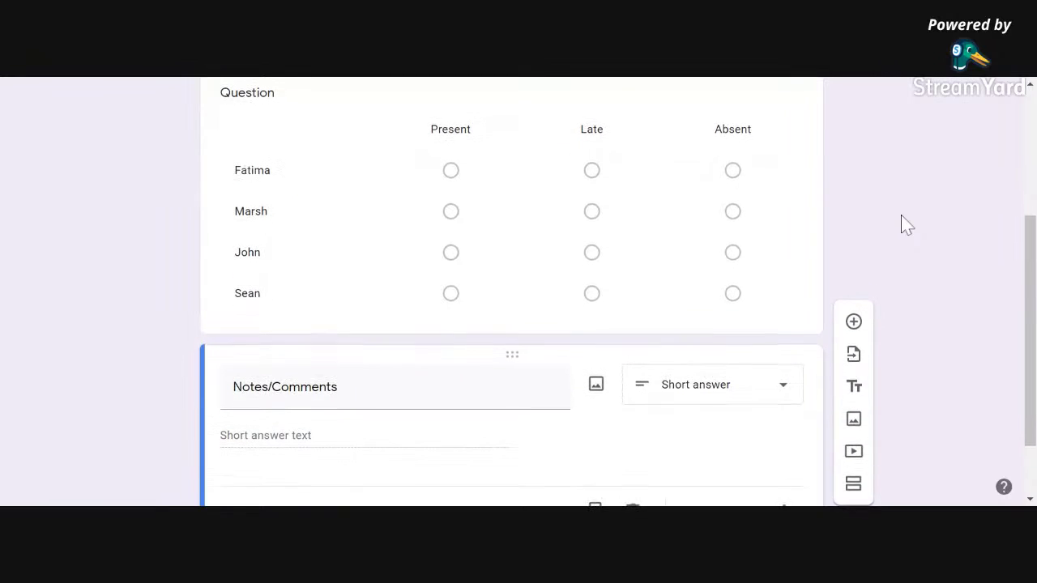
pyautogui.scroll(4, 907, 225)
pyautogui.scroll(2, 907, 225)
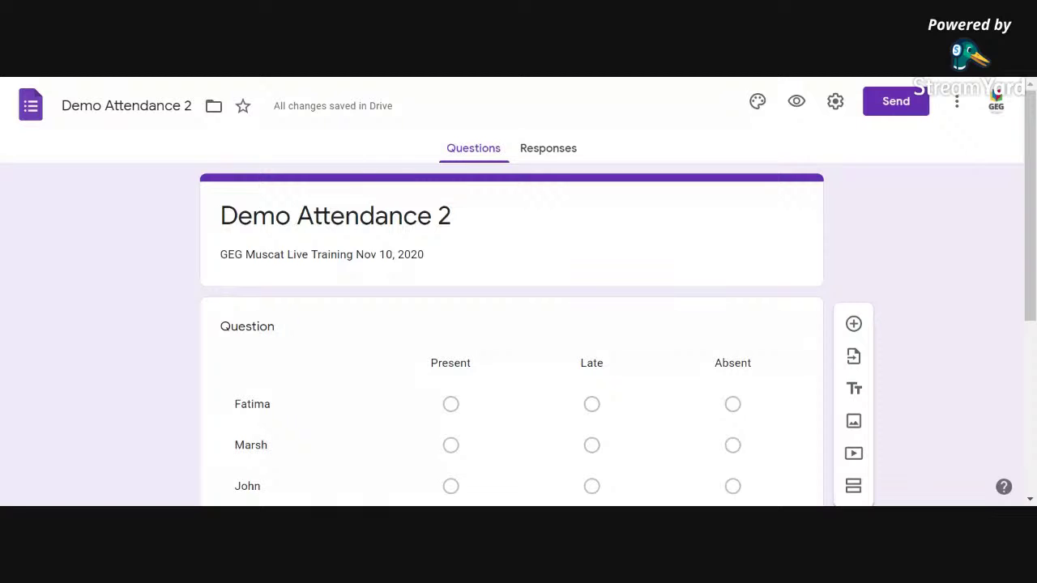
# - Try light blue, teal and orange as the form's theme color, and set it to red
pyautogui.click(764, 111)
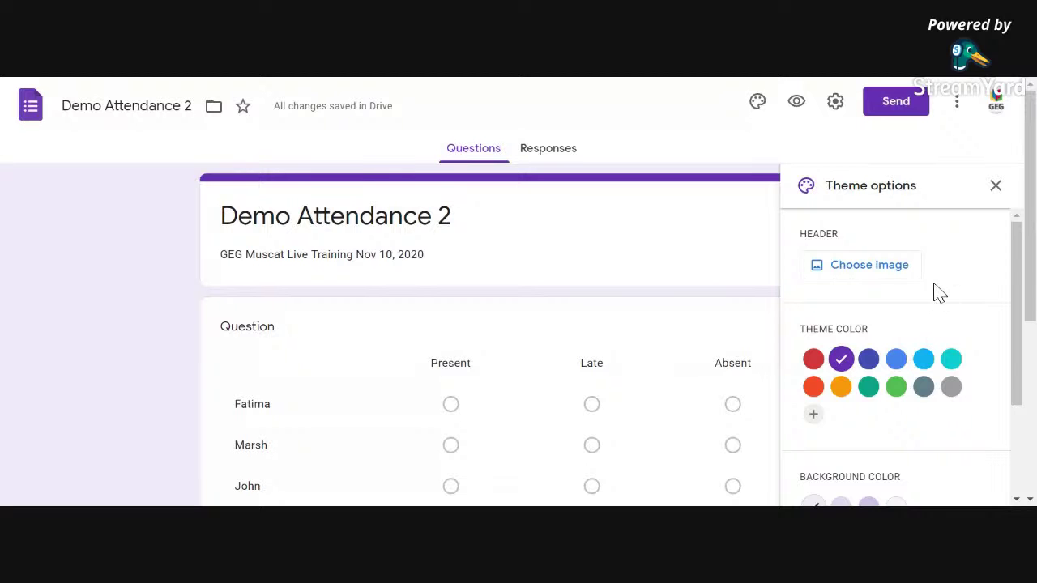
pyautogui.scroll(-1, 934, 283)
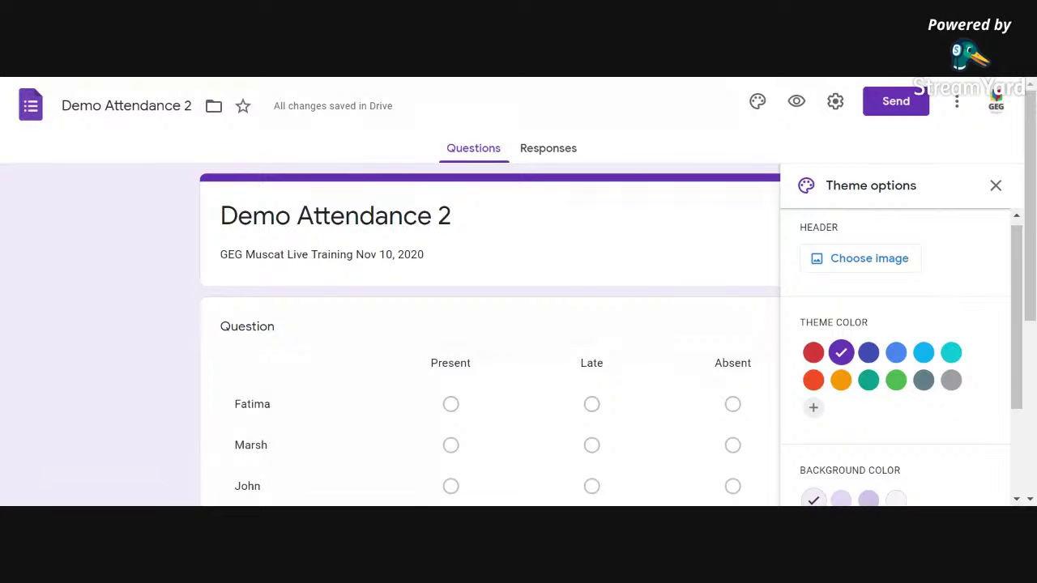
pyautogui.scroll(-2, 935, 292)
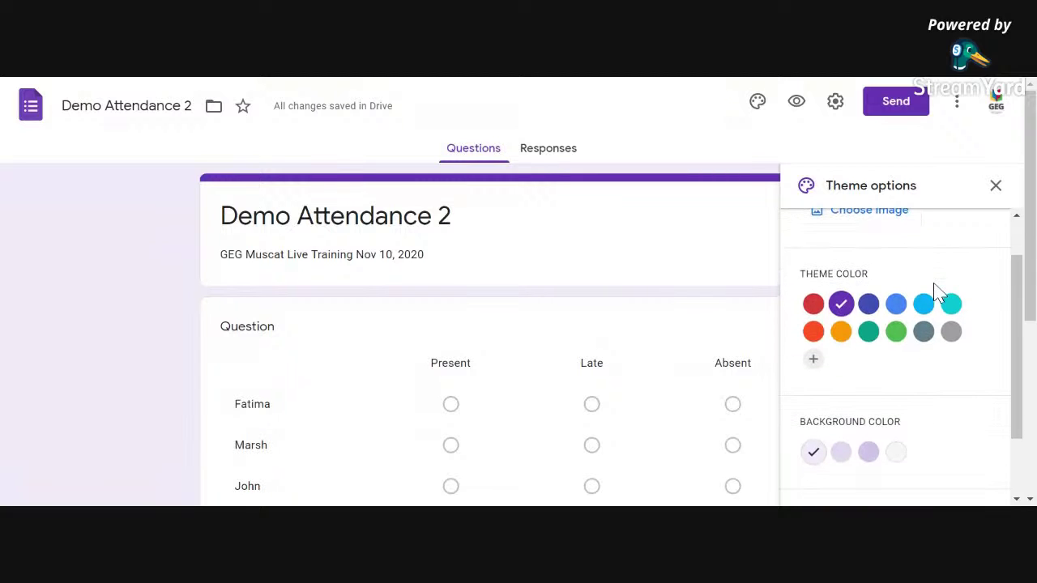
pyautogui.click(924, 309)
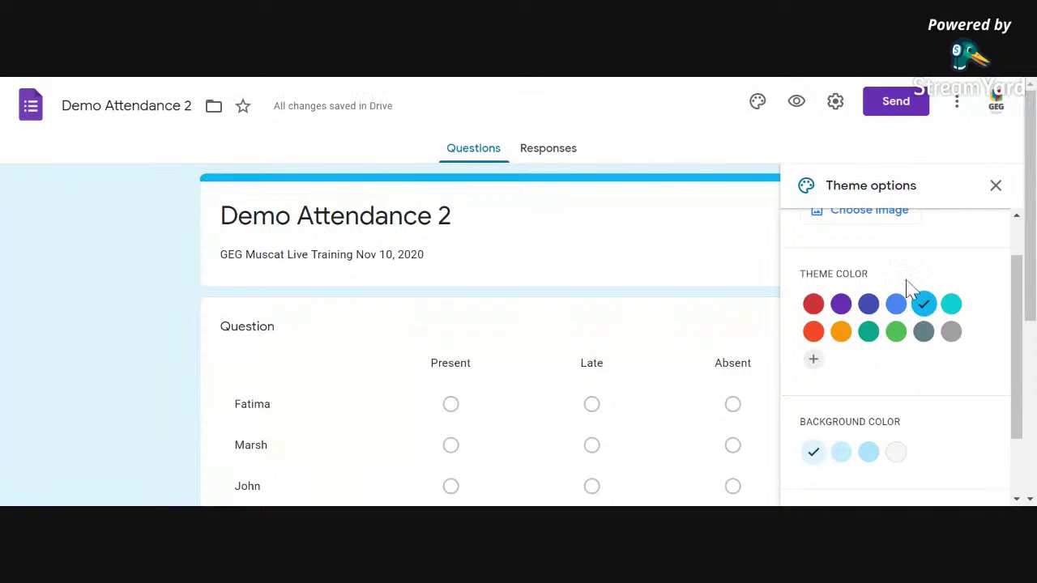
pyautogui.click(874, 337)
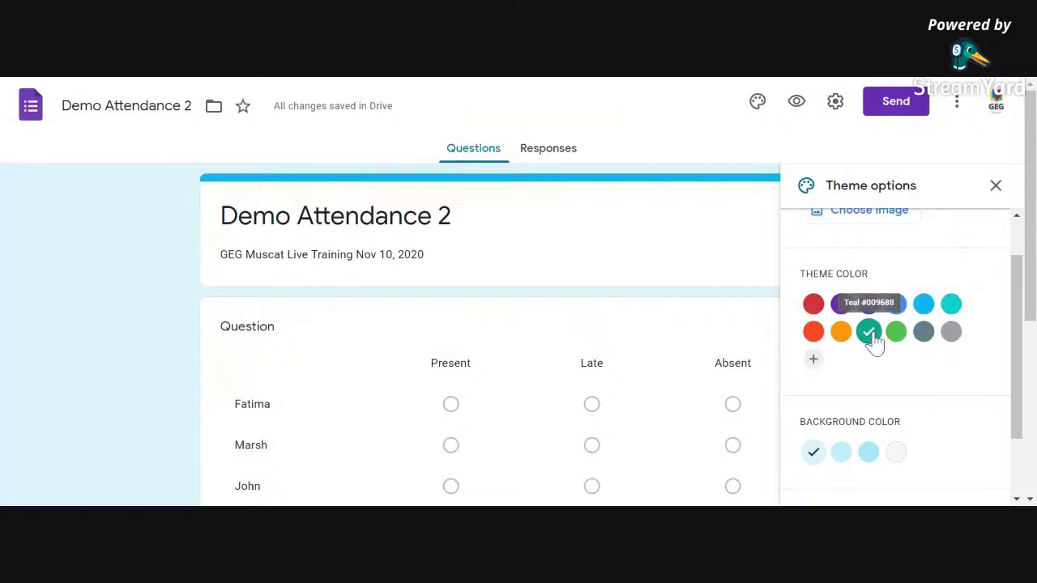
pyautogui.click(844, 339)
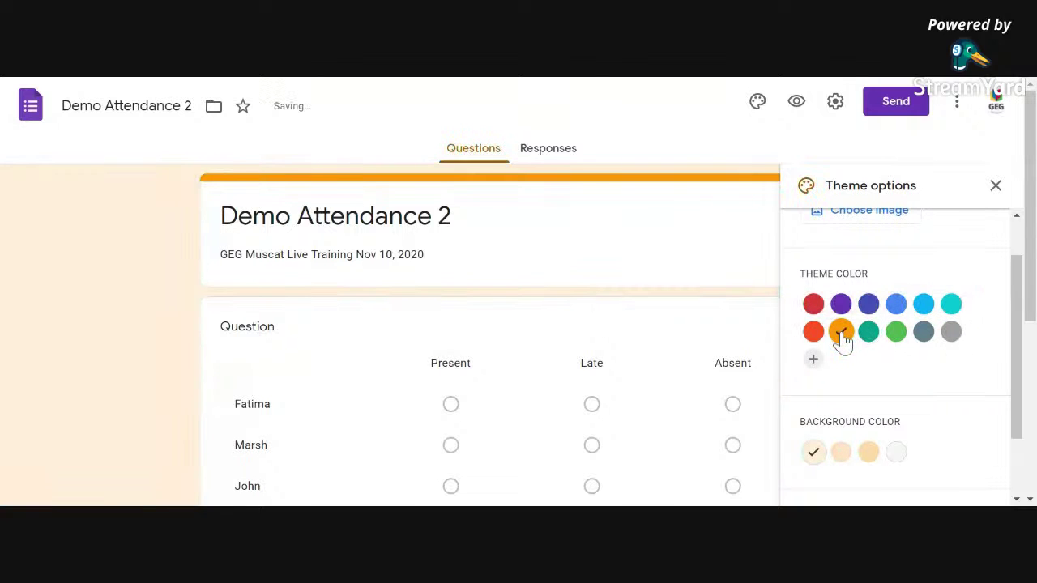
pyautogui.click(814, 312)
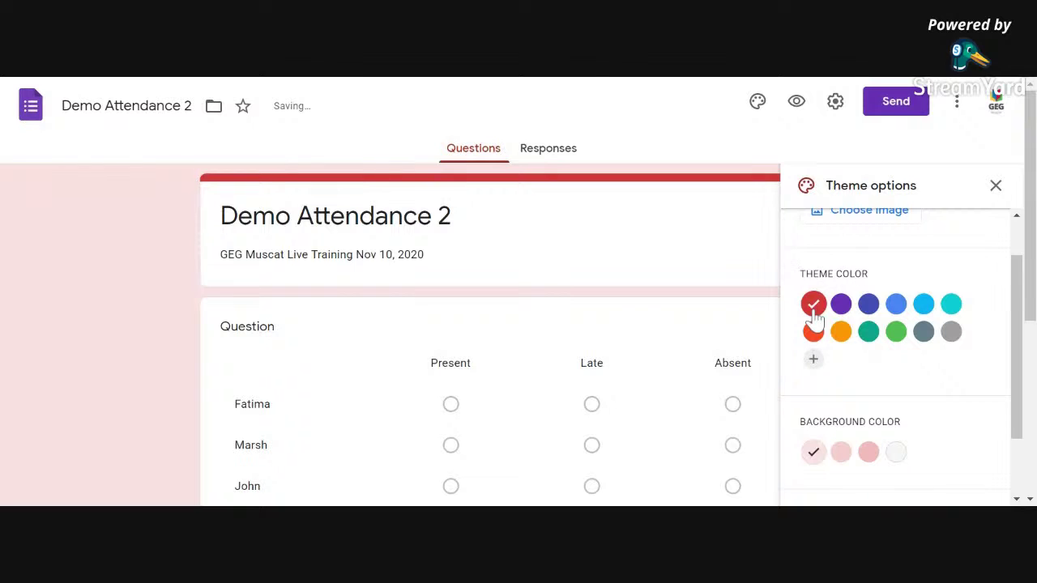
# - Try purple as the form's theme color, set it to turquoise, and close the theme options
pyautogui.click(843, 319)
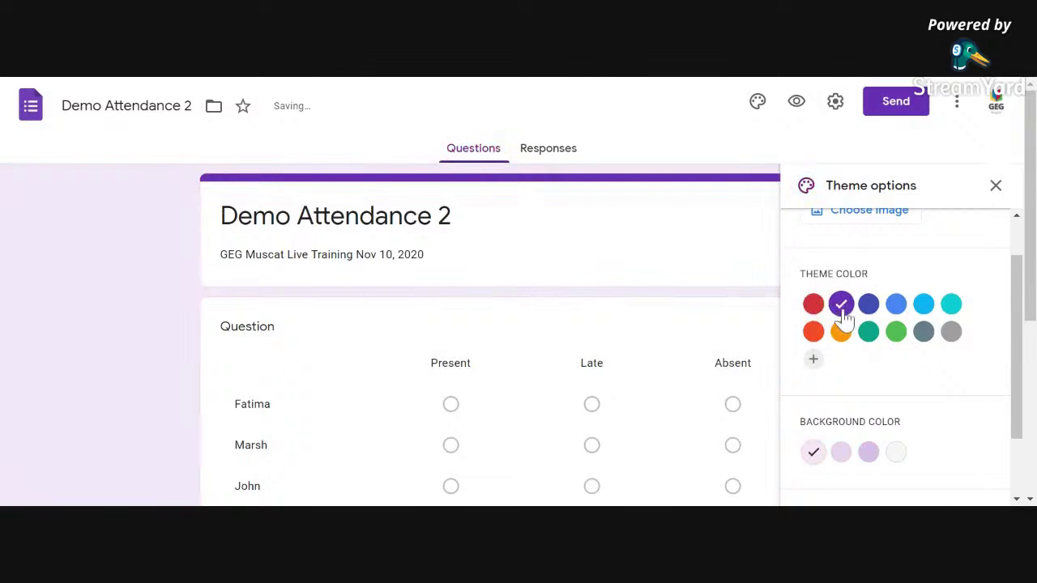
pyautogui.click(954, 308)
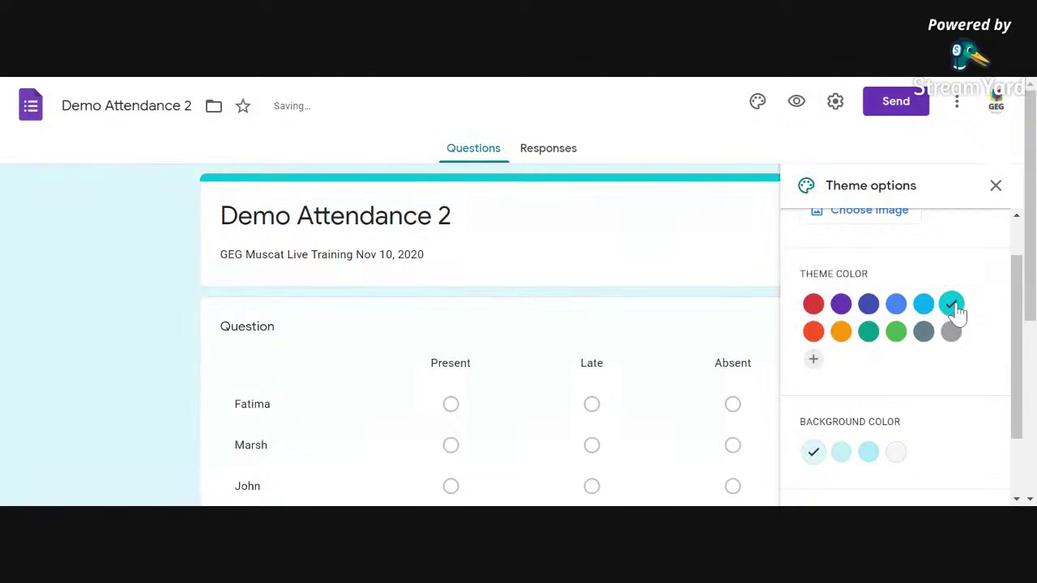
pyautogui.scroll(-1, 961, 334)
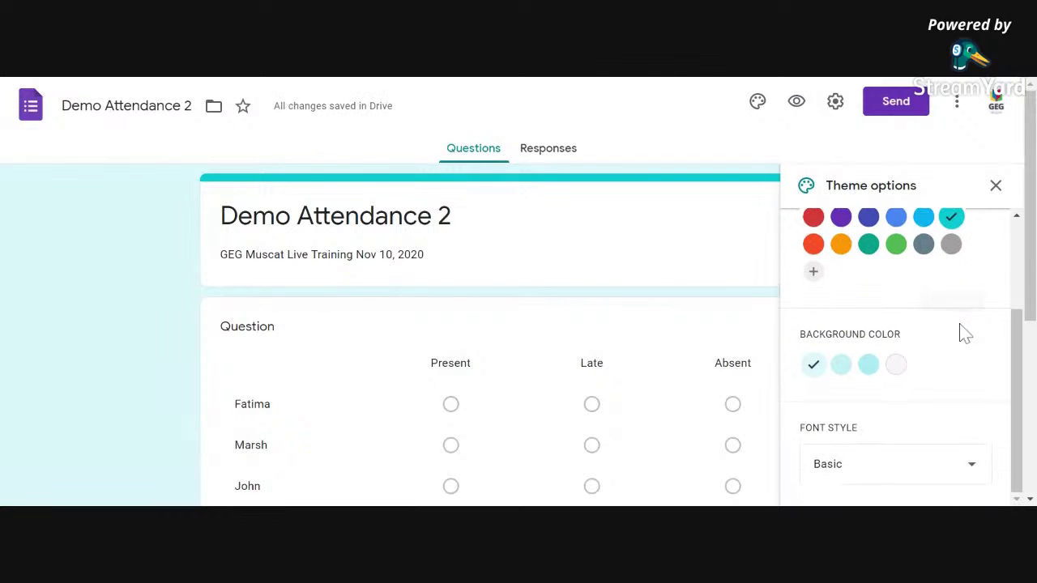
pyautogui.click(996, 186)
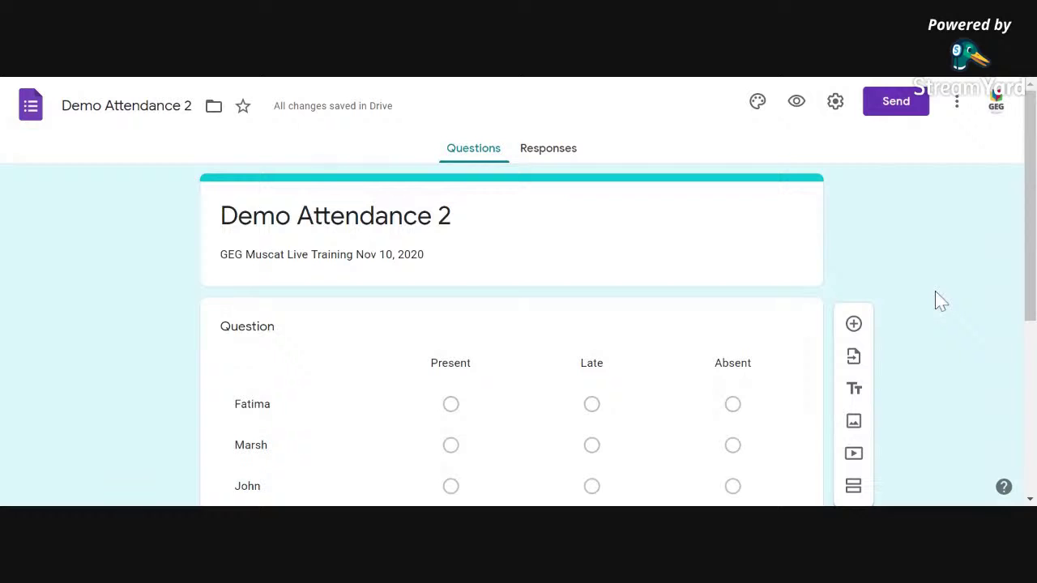
# - Review the themed form from its title and description through the attendance grid to the Notes/Comments question
pyautogui.scroll(-2, 940, 300)
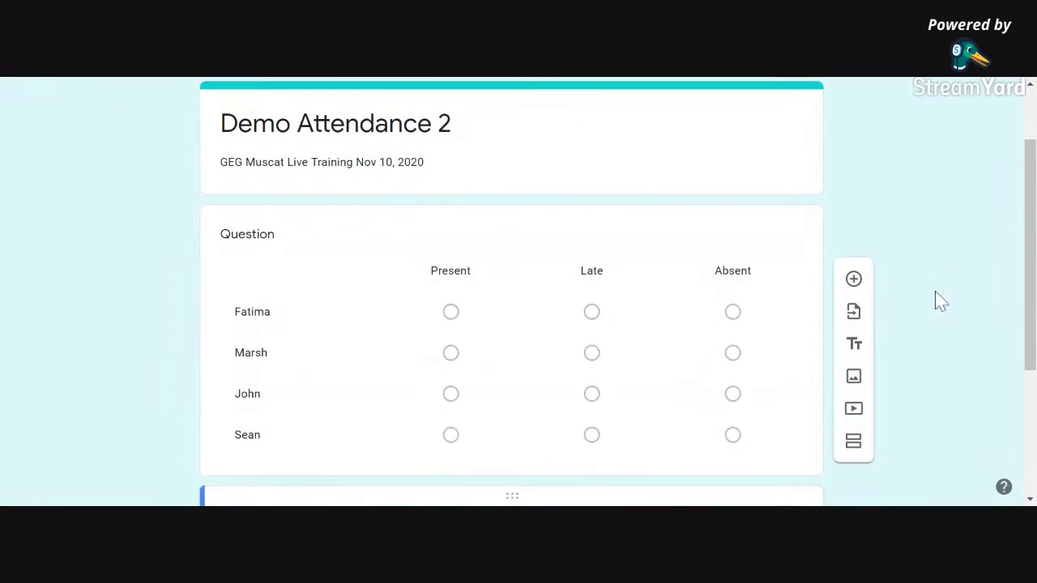
pyautogui.scroll(-3, 940, 300)
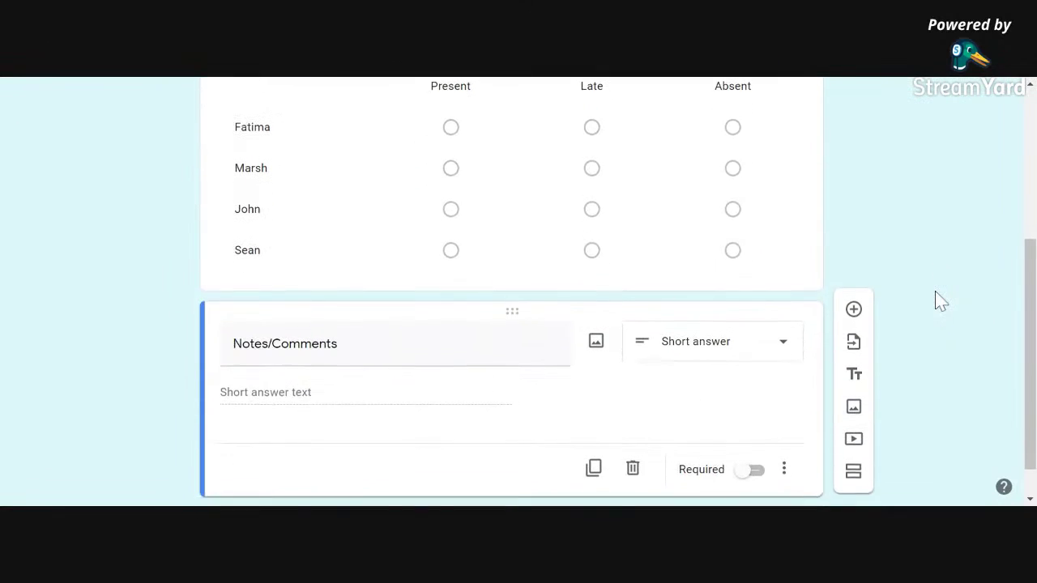
pyautogui.scroll(-1, 940, 300)
pyautogui.scroll(4, 940, 300)
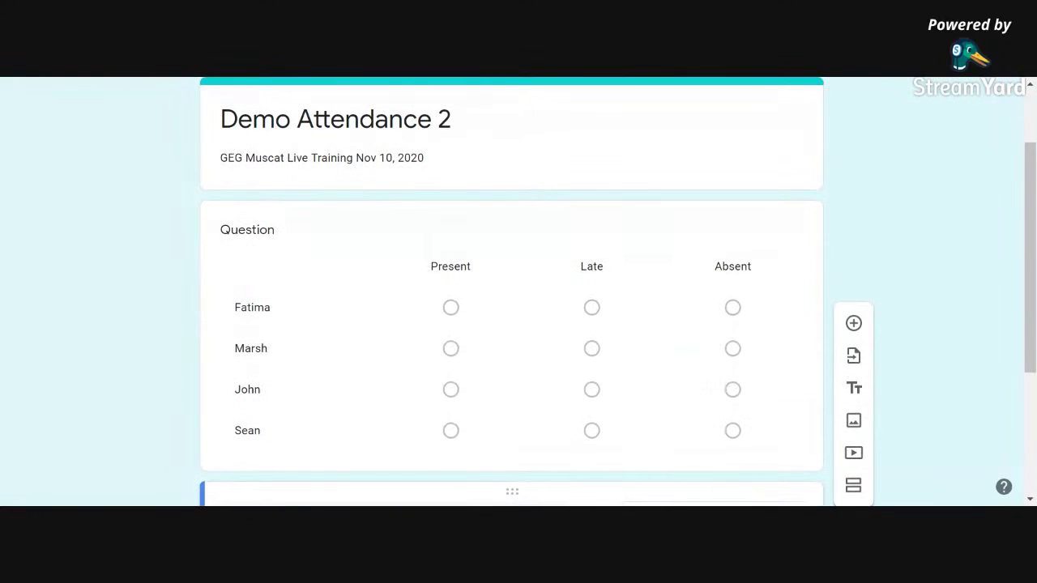
pyautogui.scroll(-1, 940, 300)
pyautogui.scroll(2, 940, 300)
pyautogui.scroll(-1, 940, 300)
pyautogui.scroll(-1, 940, 300)
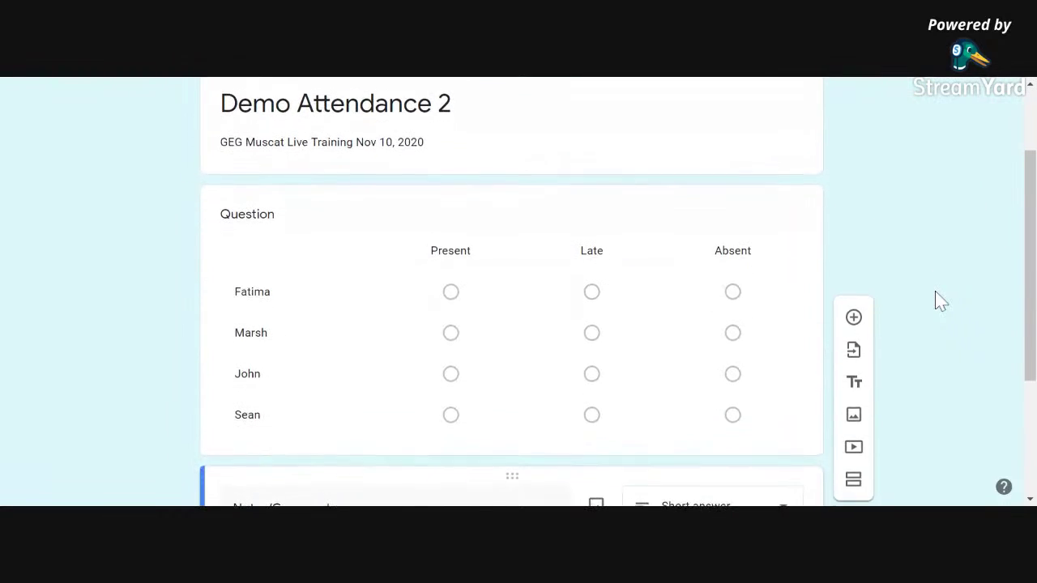
pyautogui.scroll(2, 940, 299)
pyautogui.scroll(-1, 940, 300)
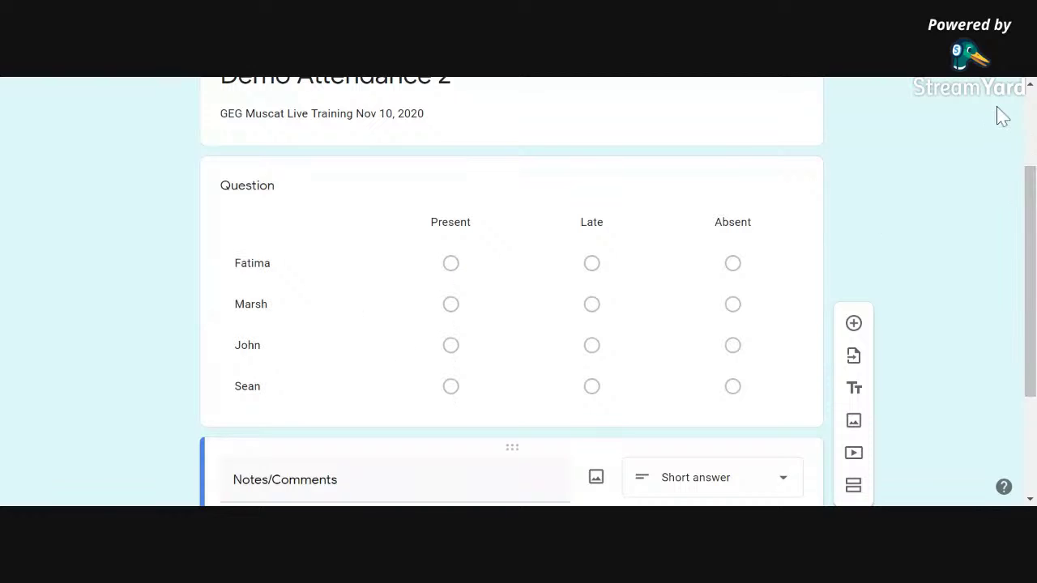
pyautogui.scroll(-1, 932, 209)
pyautogui.scroll(3, 932, 209)
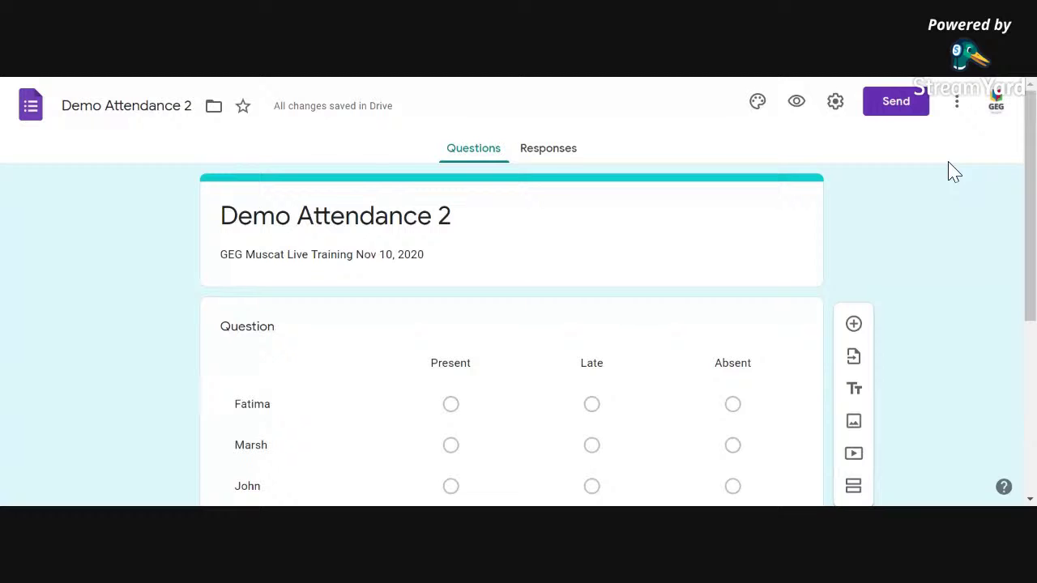
pyautogui.scroll(-2, 949, 170)
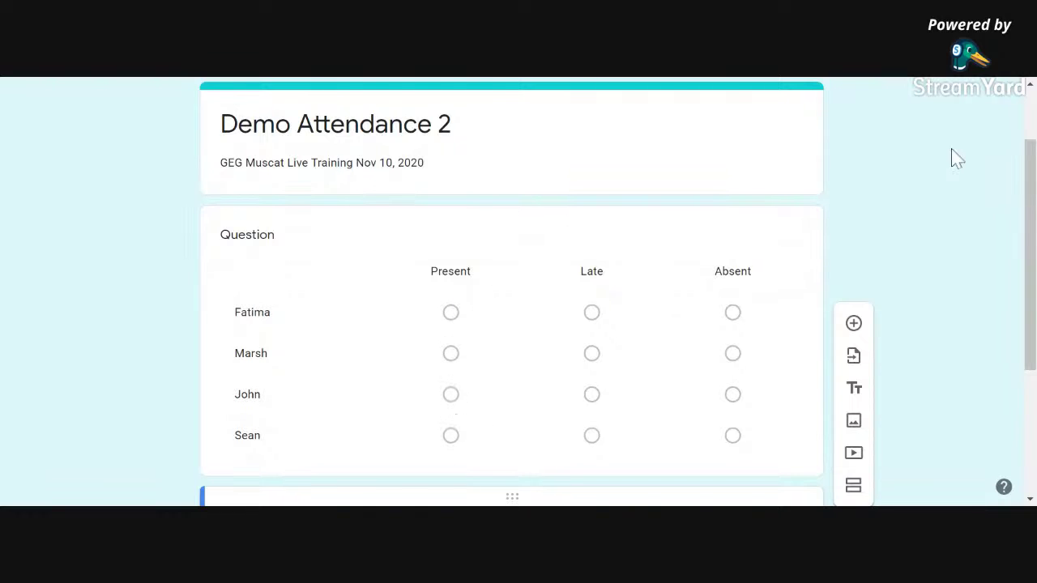
pyautogui.scroll(-1, 956, 158)
pyautogui.scroll(3, 956, 158)
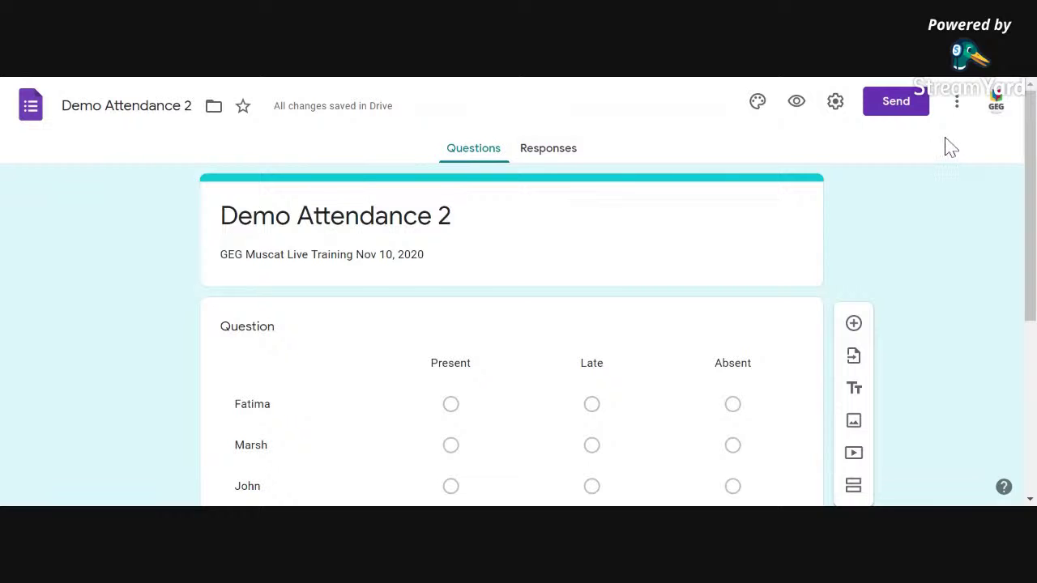
# - Open the form's pre-filled link page and examine its attendance grid, Notes/Comments field and link option
pyautogui.click(957, 102)
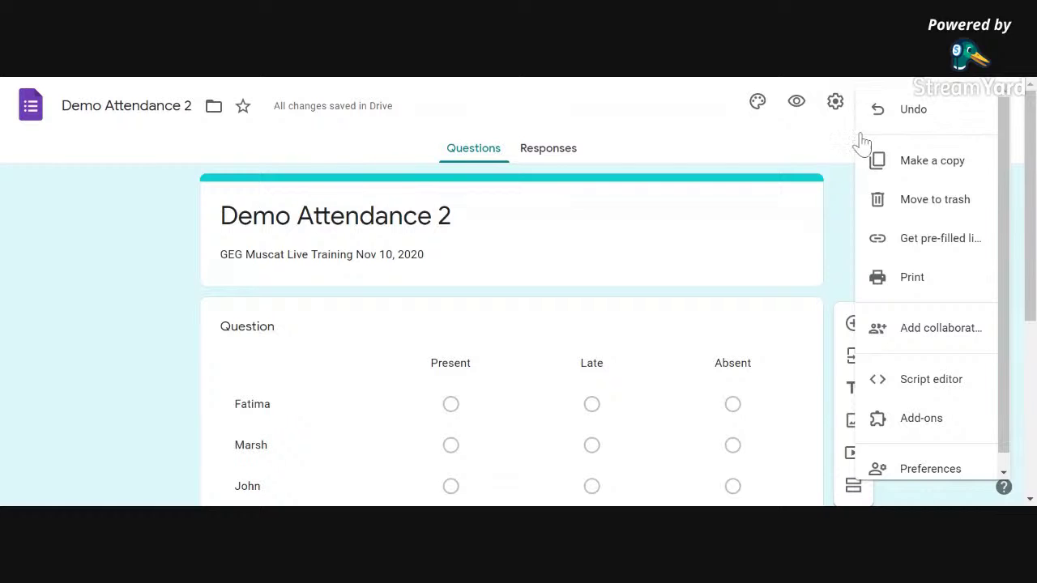
pyautogui.click(845, 232)
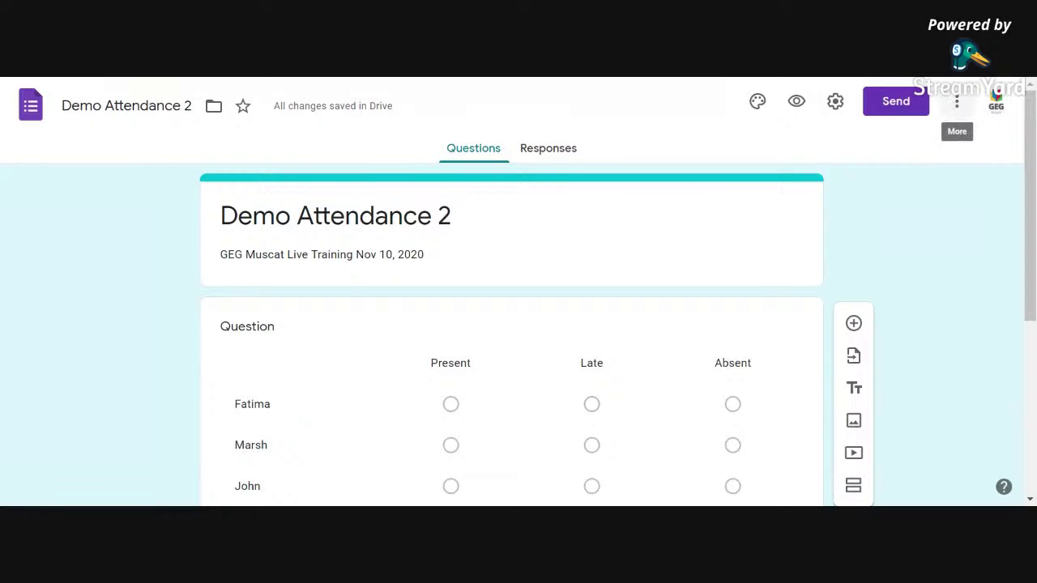
pyautogui.click(958, 107)
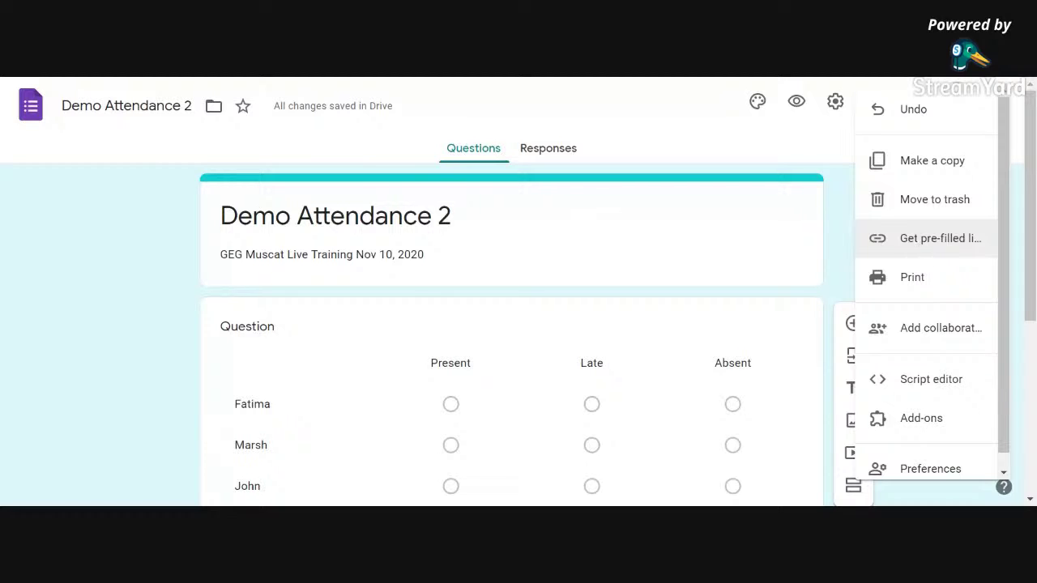
pyautogui.click(923, 252)
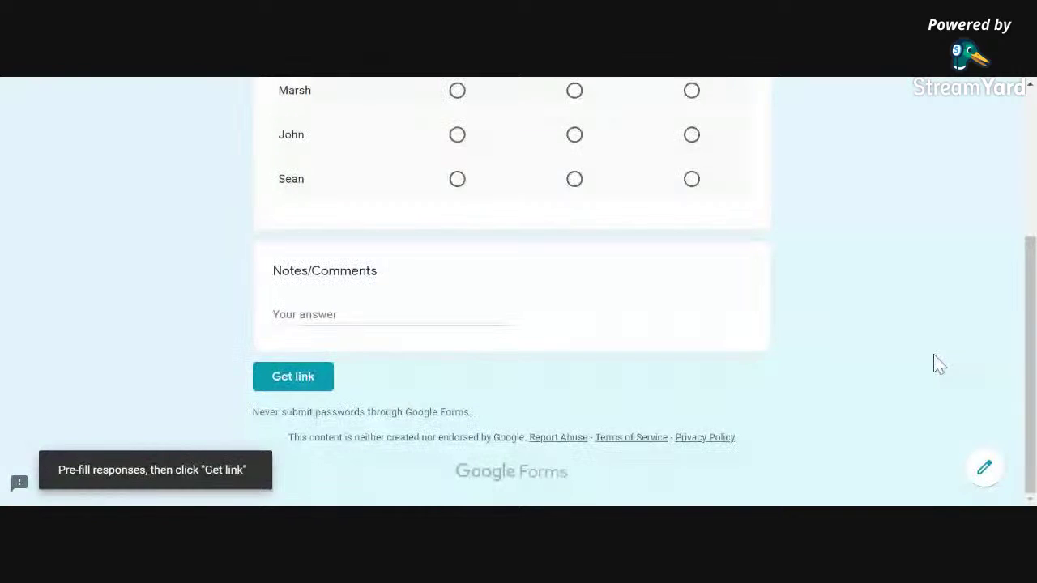
pyautogui.scroll(3, 938, 363)
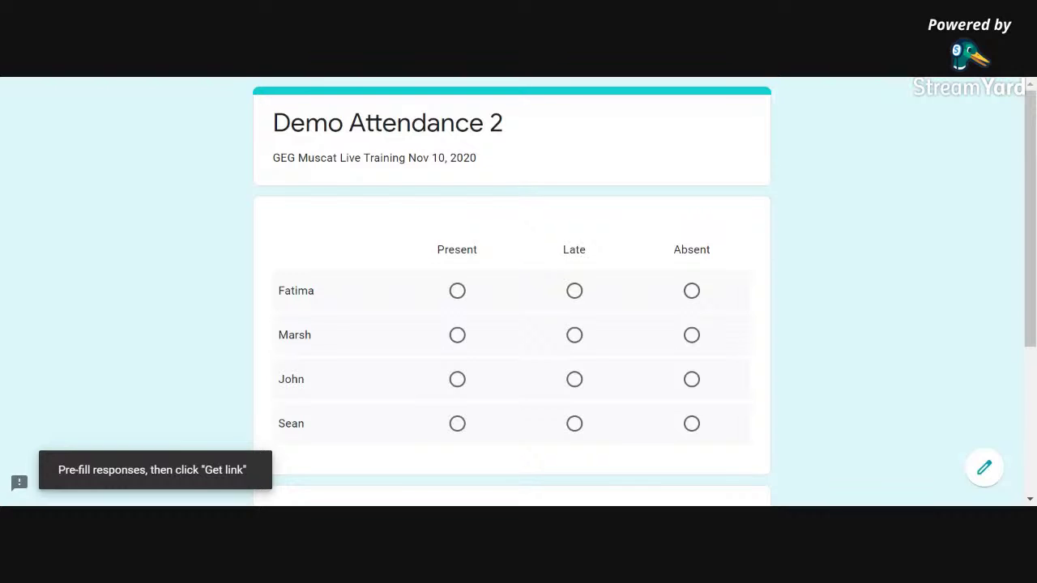
pyautogui.scroll(-3, 926, 405)
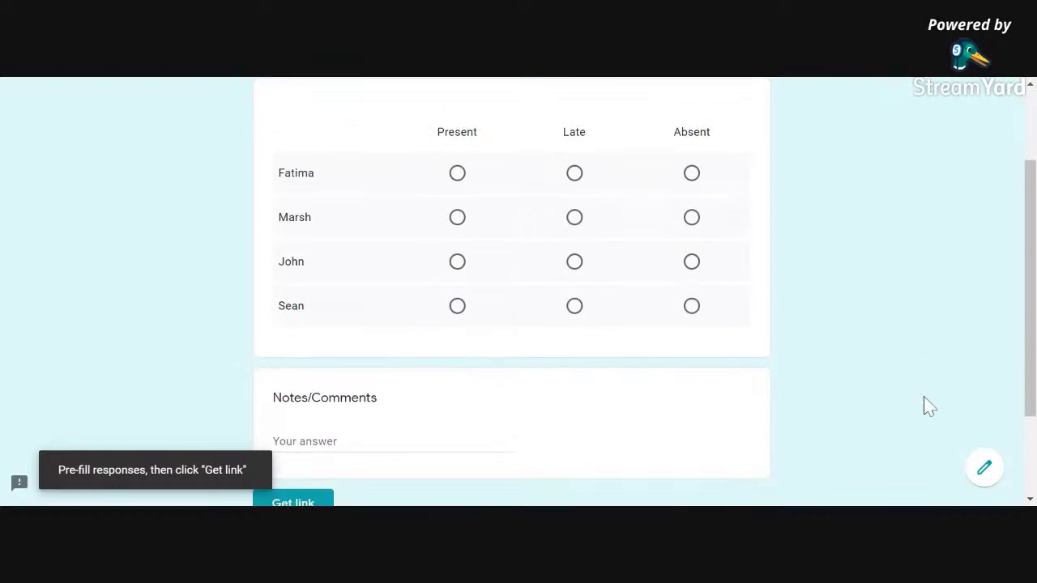
pyautogui.scroll(3, 926, 405)
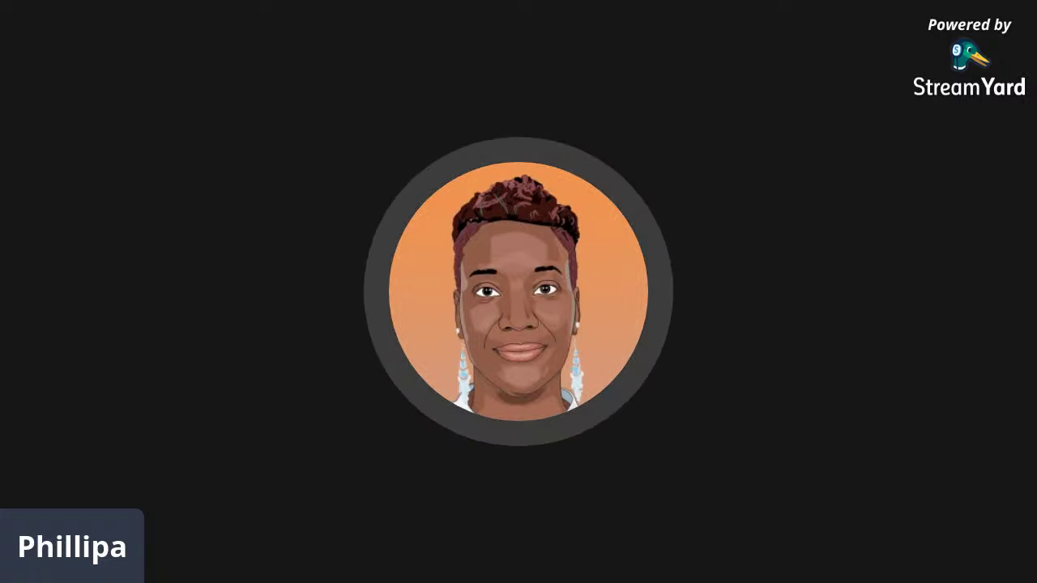
# - Return to the form editor and look through the additional form options alongside the attendance grid
pyautogui.scroll(-2, 941, 303)
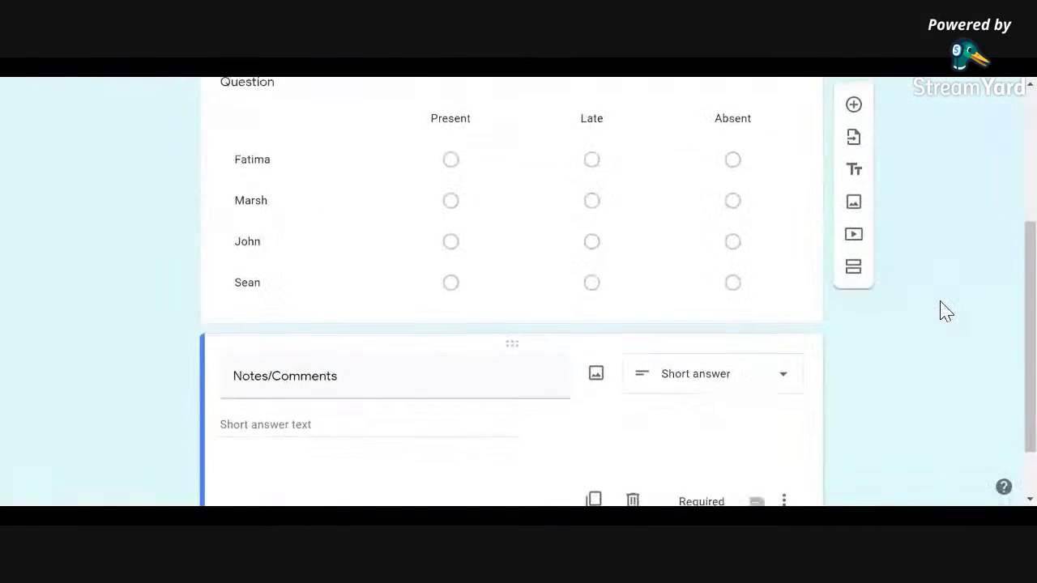
pyautogui.scroll(1, 941, 302)
pyautogui.scroll(3, 941, 303)
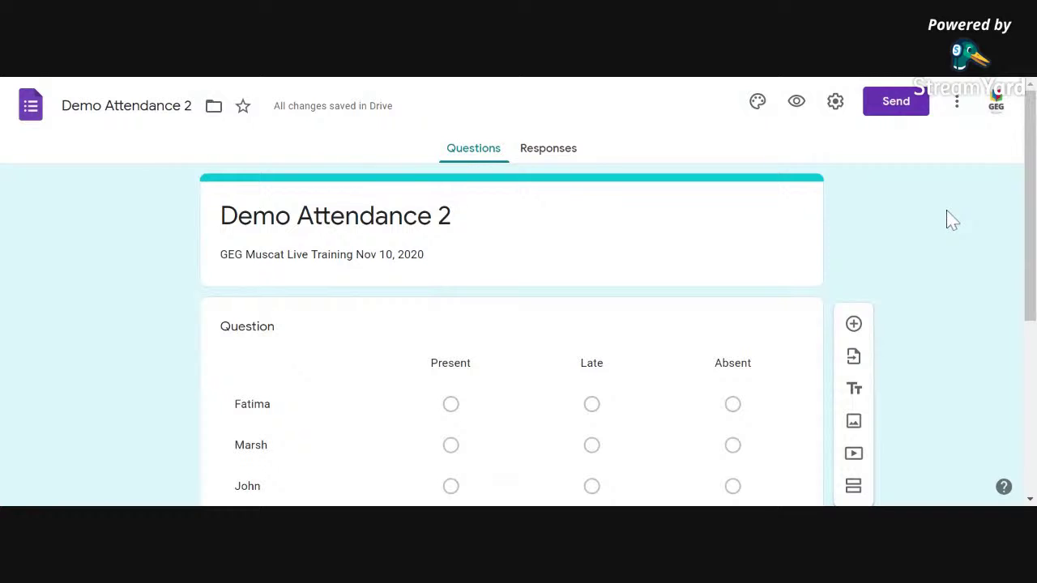
pyautogui.click(957, 107)
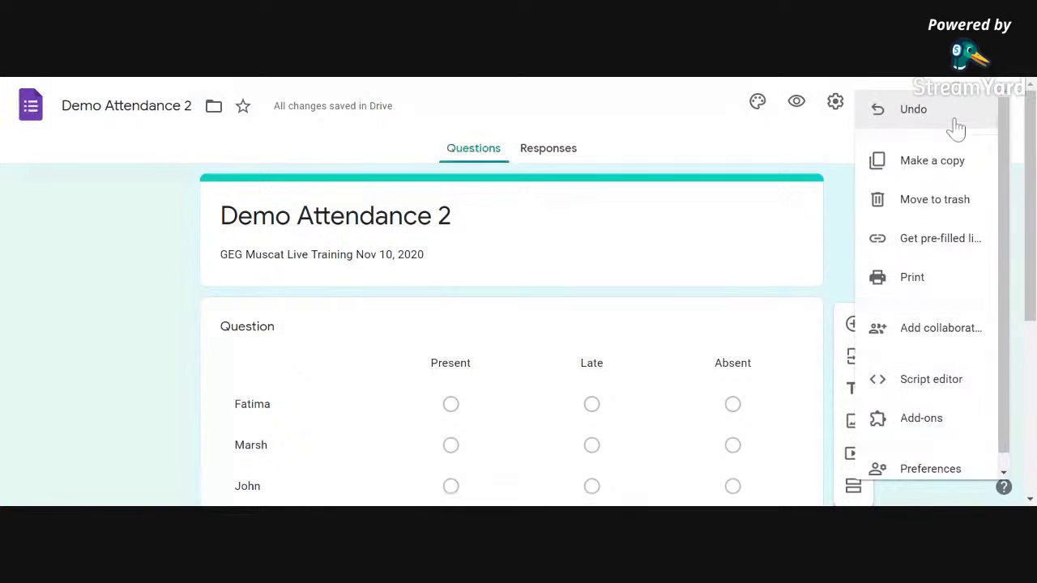
pyautogui.click(845, 209)
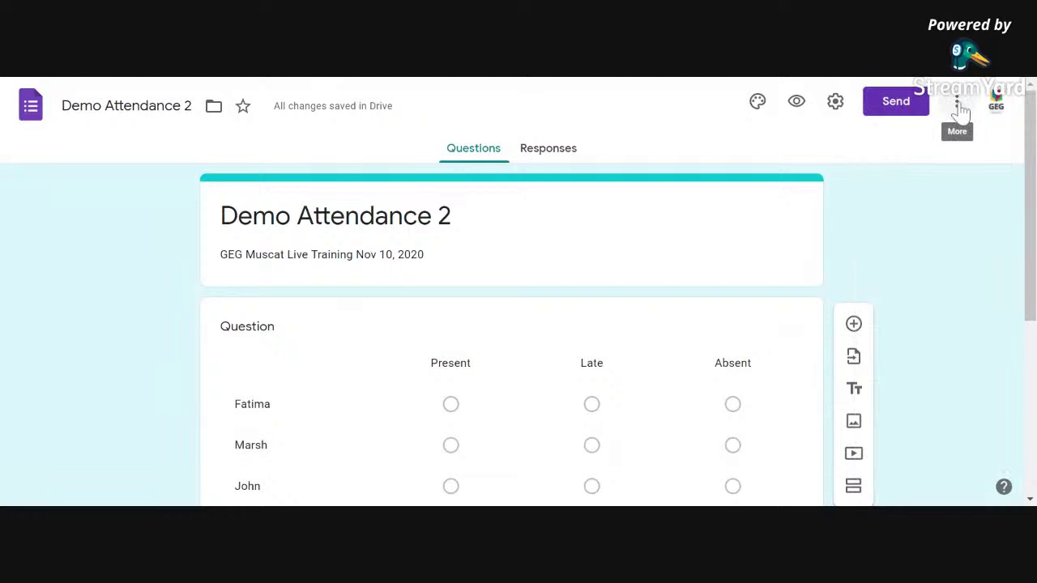
pyautogui.click(958, 107)
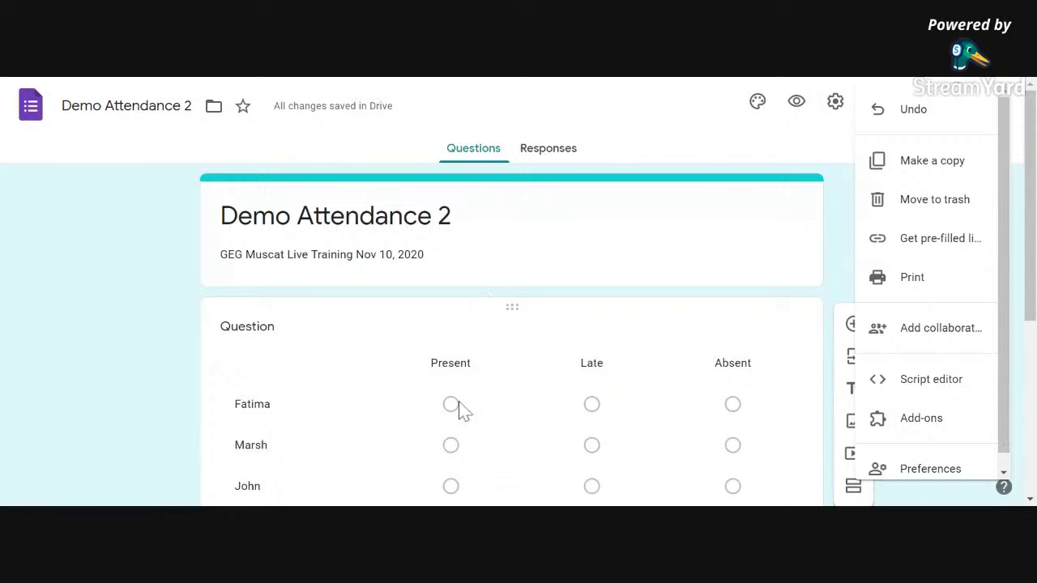
pyautogui.scroll(-1, 452, 455)
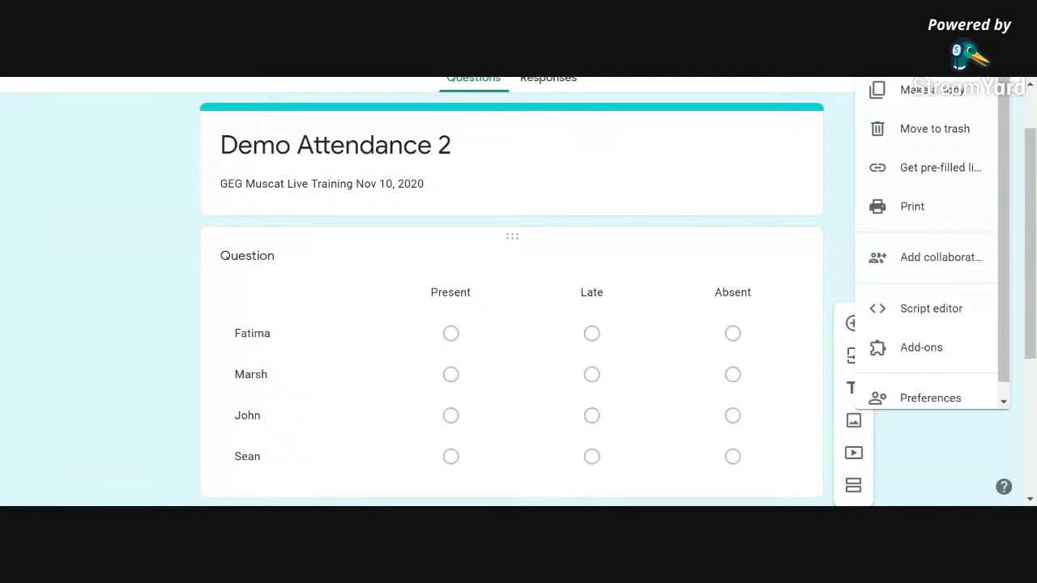
pyautogui.scroll(1, 528, 459)
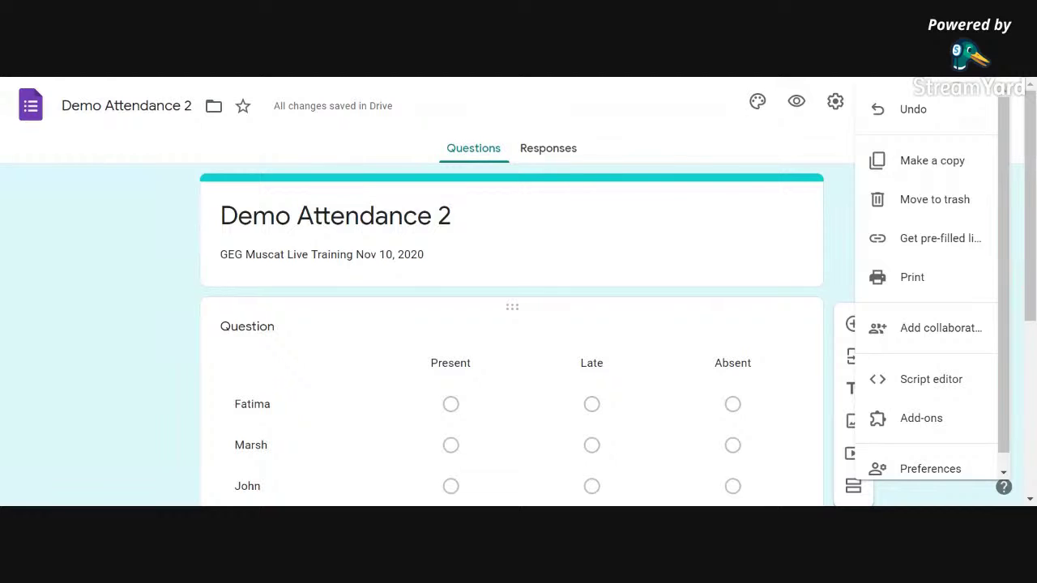
pyautogui.click(842, 288)
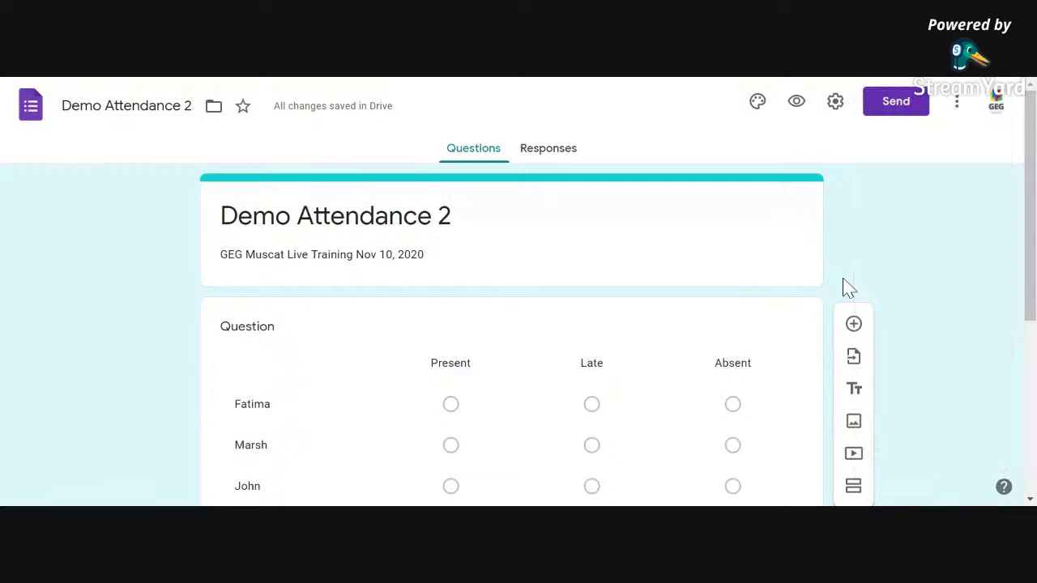
# - Look over the attendance grid's Present, Late and Absent columns and the option for getting a pre-filled link
pyautogui.scroll(-1, 847, 287)
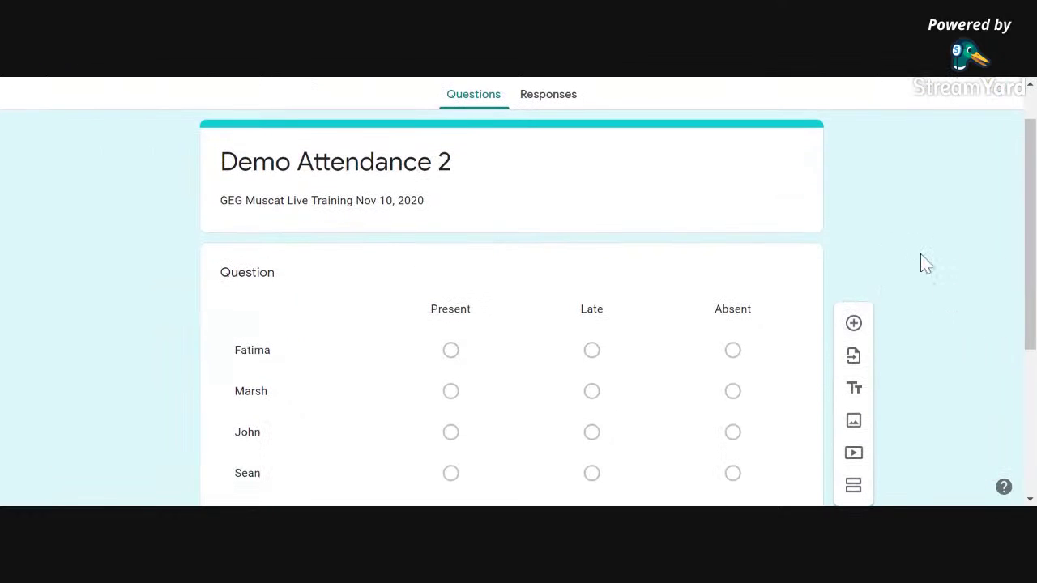
pyautogui.scroll(-2, 919, 262)
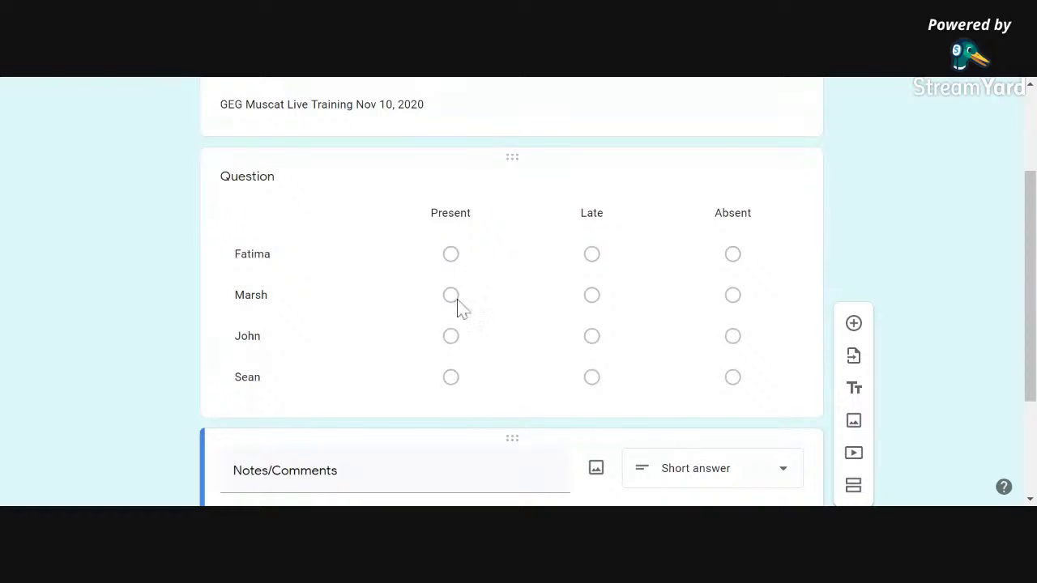
pyautogui.scroll(3, 906, 239)
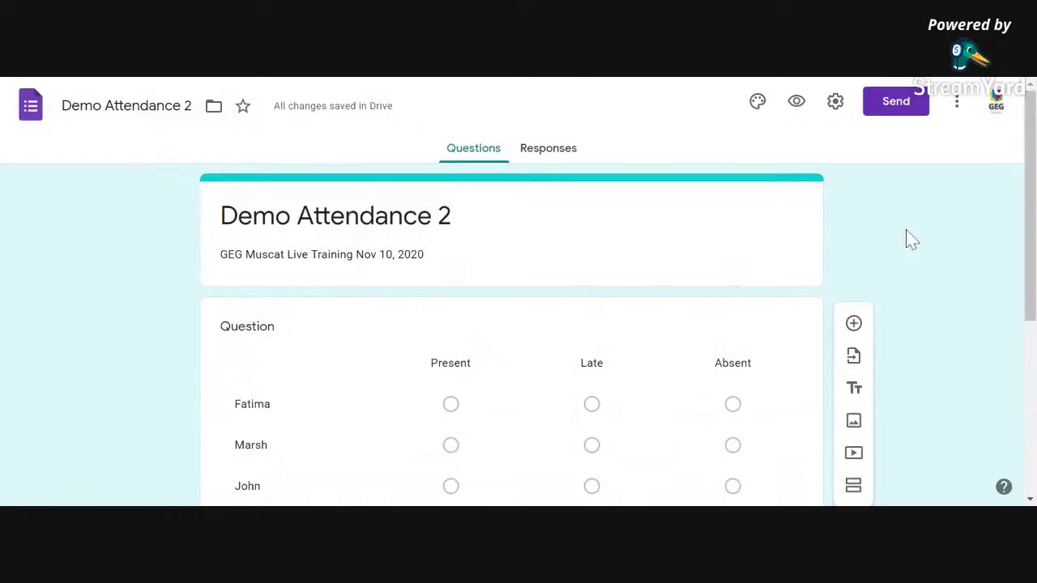
pyautogui.click(959, 105)
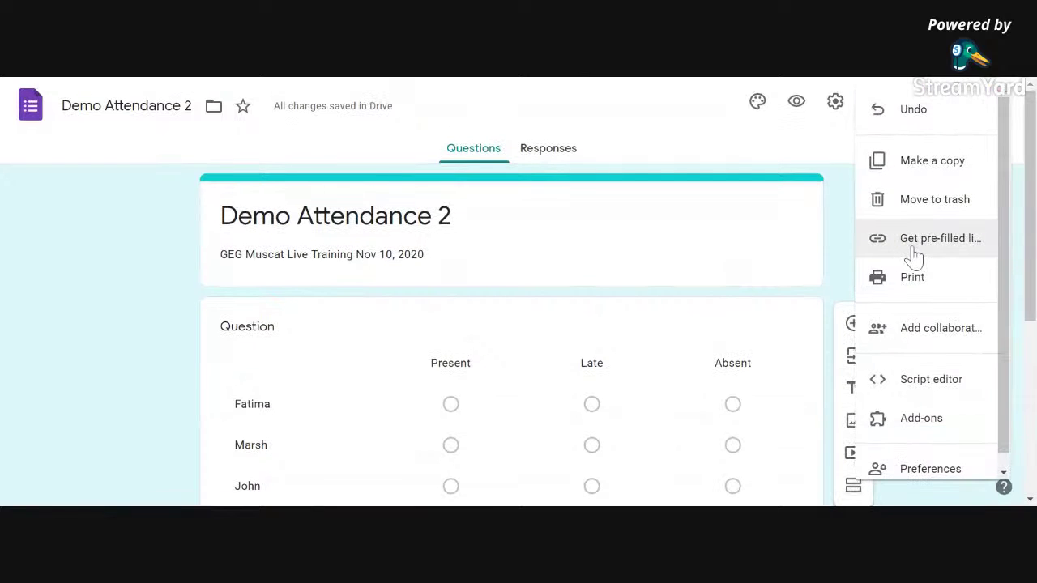
pyautogui.click(851, 224)
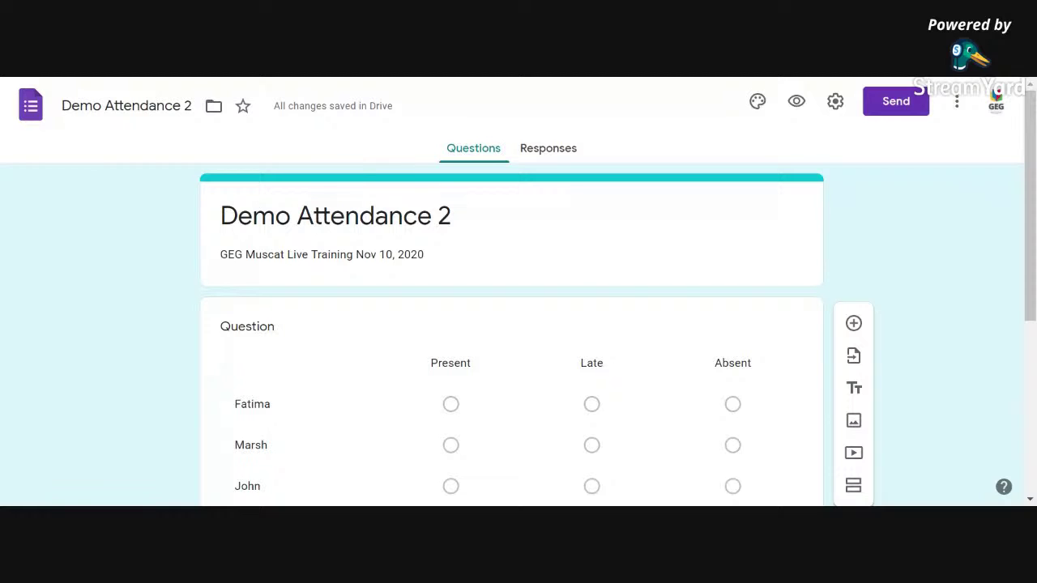
# - Create a new spreadsheet, Demo Attendance 2 (Responses), as the response destination of the attendance form
pyautogui.scroll(-1, 850, 224)
pyautogui.scroll(1, 850, 224)
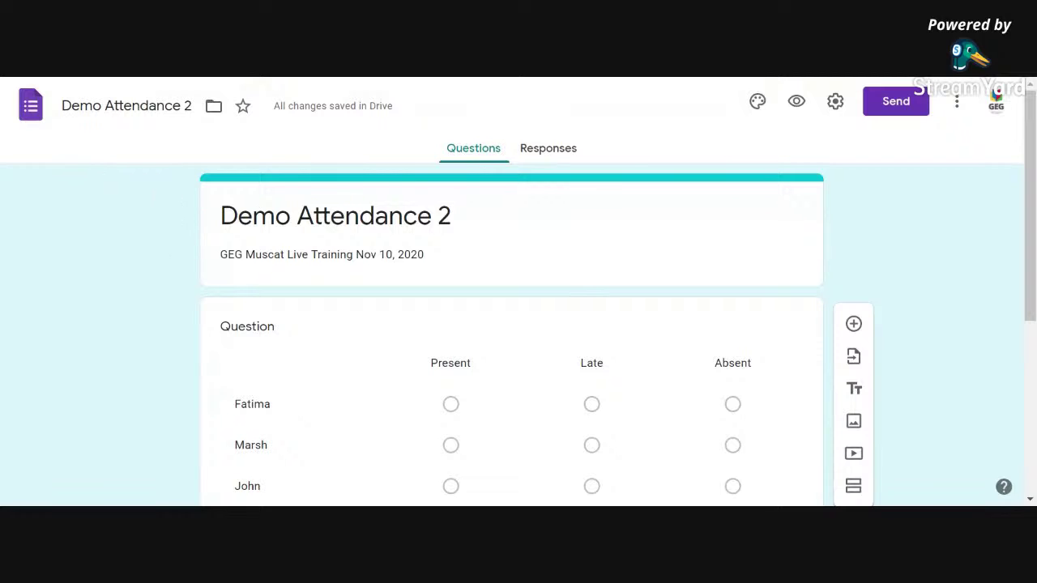
pyautogui.click(546, 154)
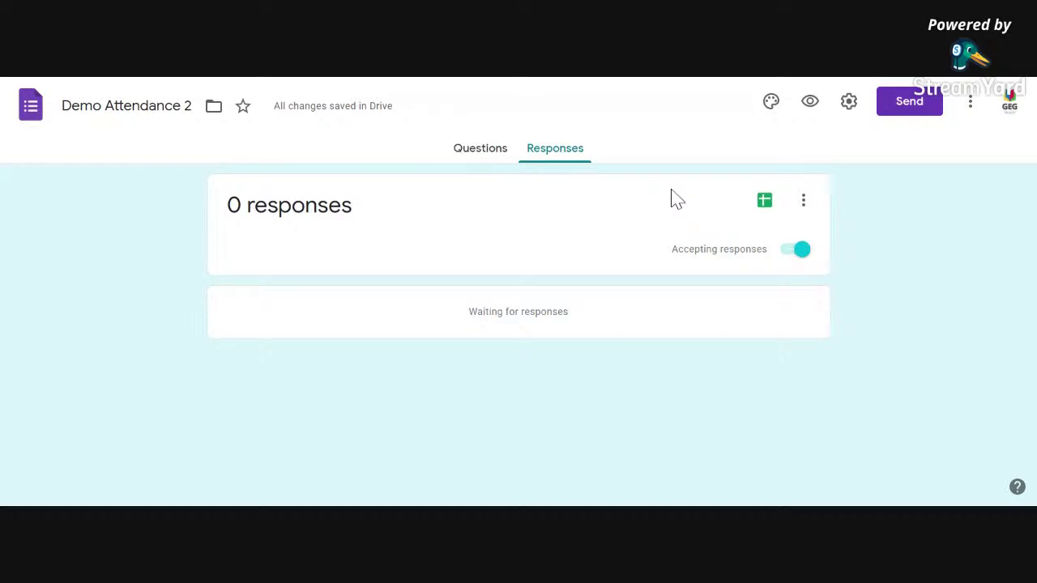
pyautogui.click(764, 203)
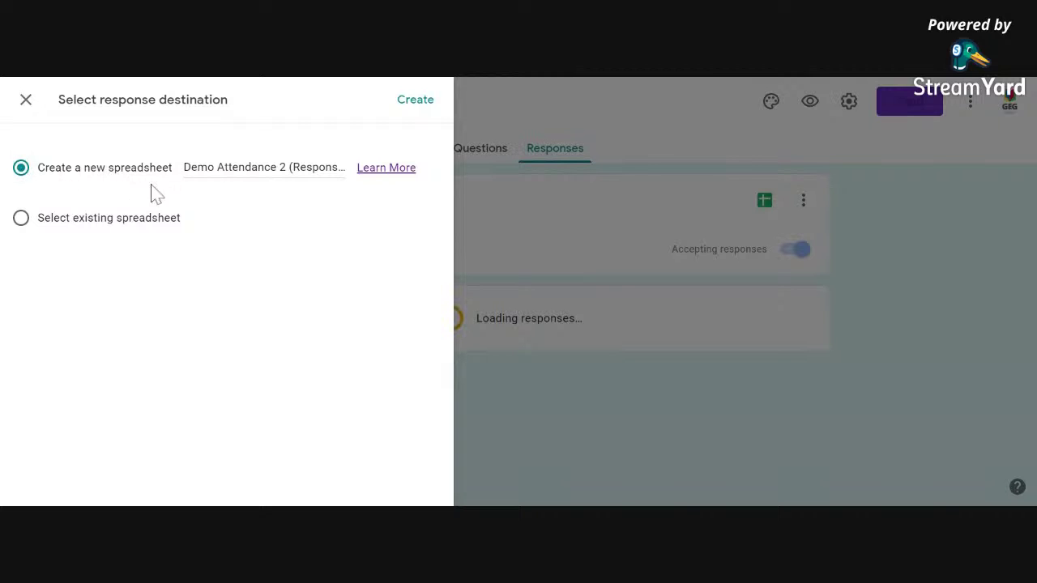
pyautogui.click(413, 102)
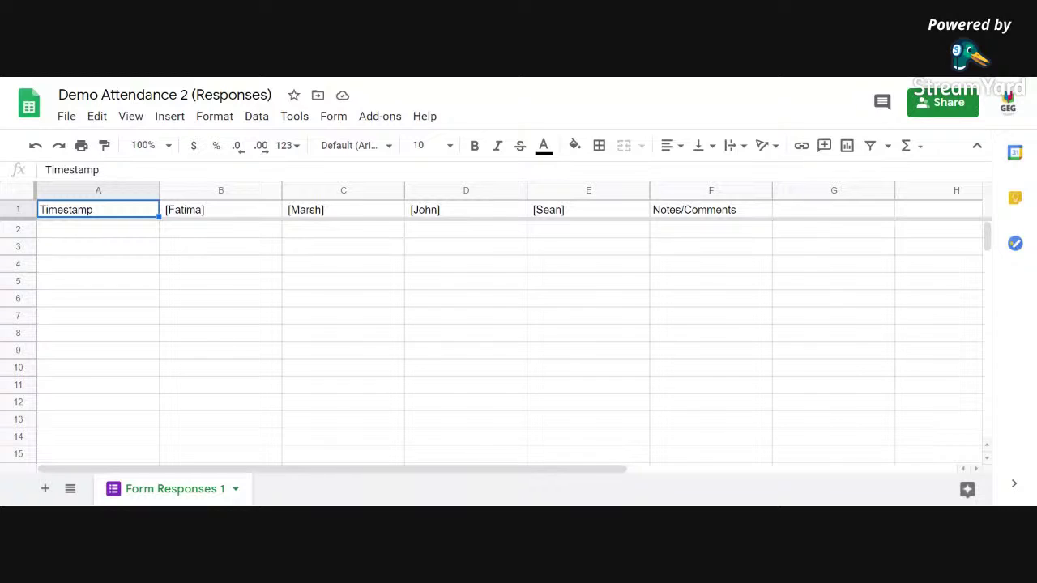
pyautogui.click(370, 321)
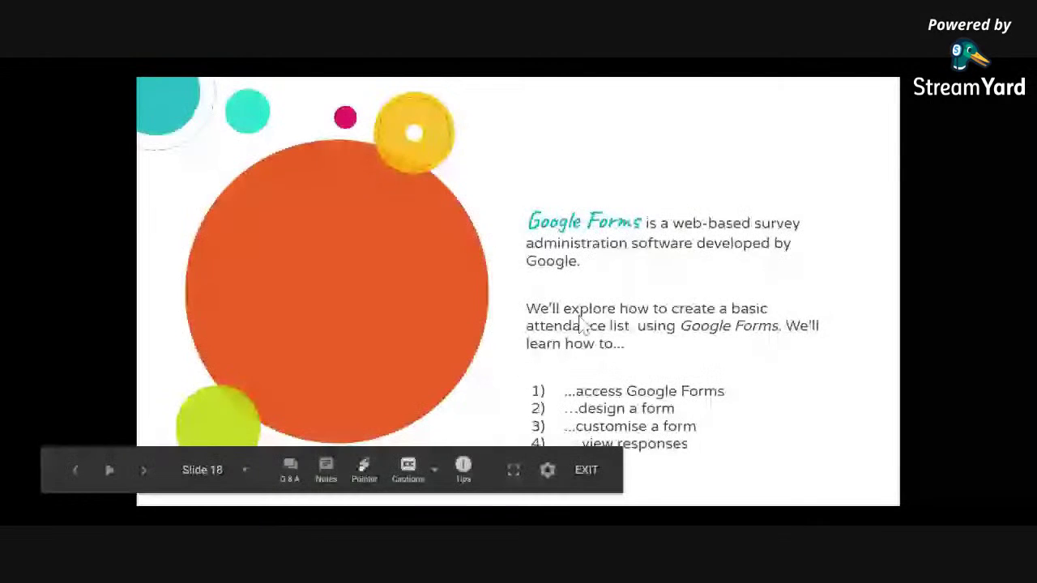
pyautogui.press('Right')
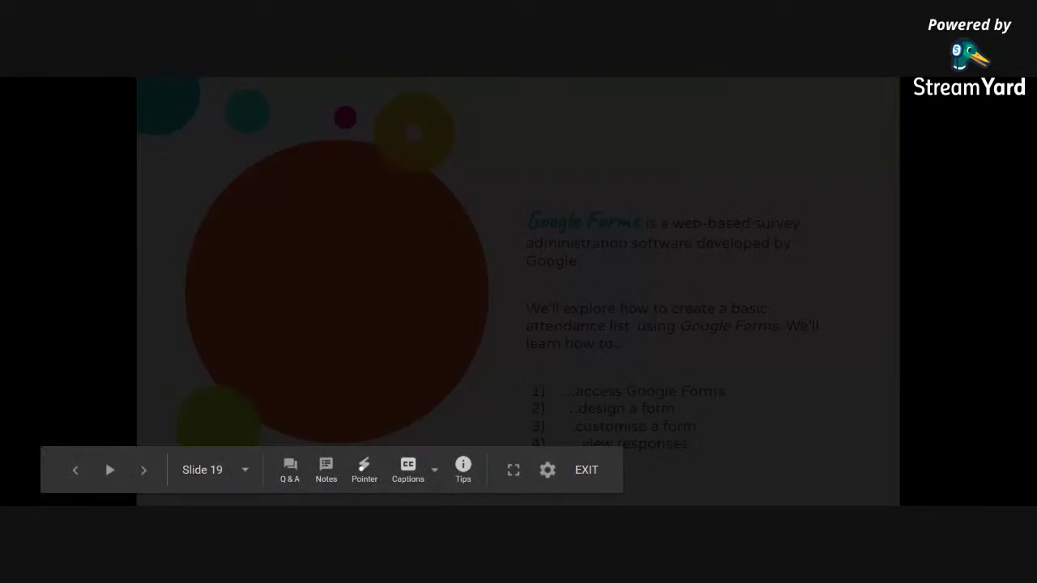
pyautogui.press('Right')
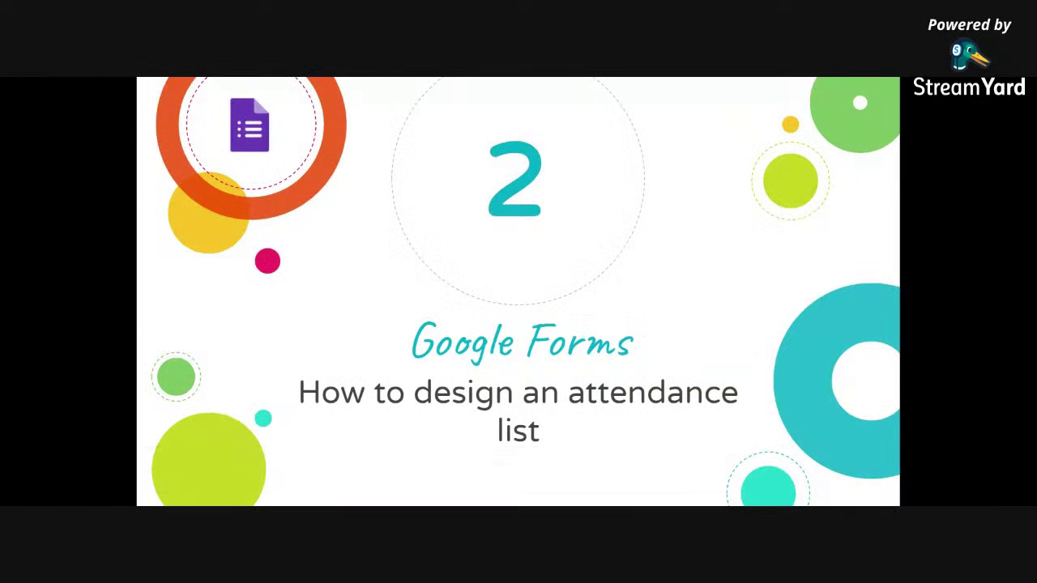
pyautogui.press('Right')
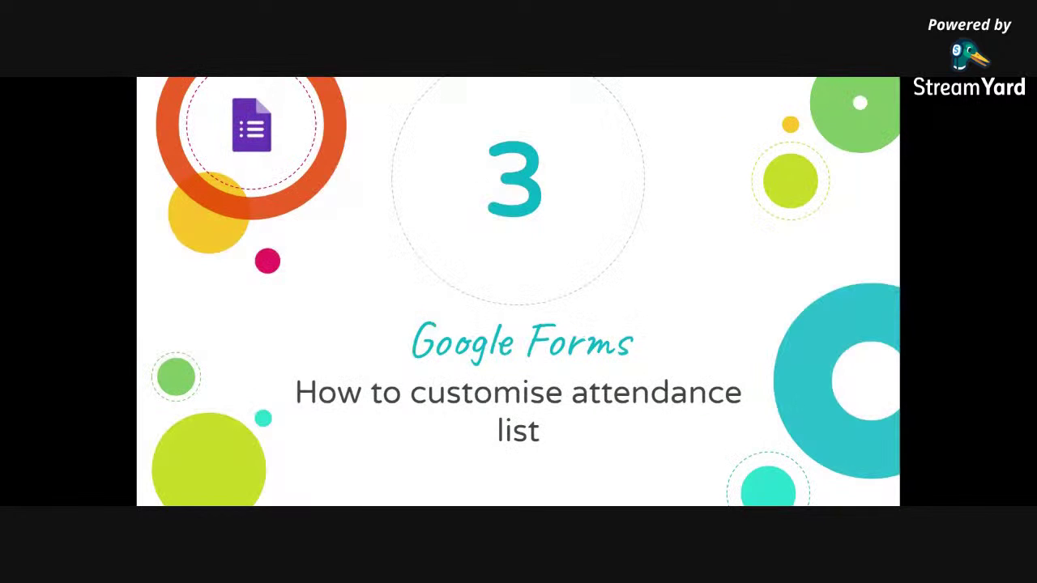
pyautogui.press('Right')
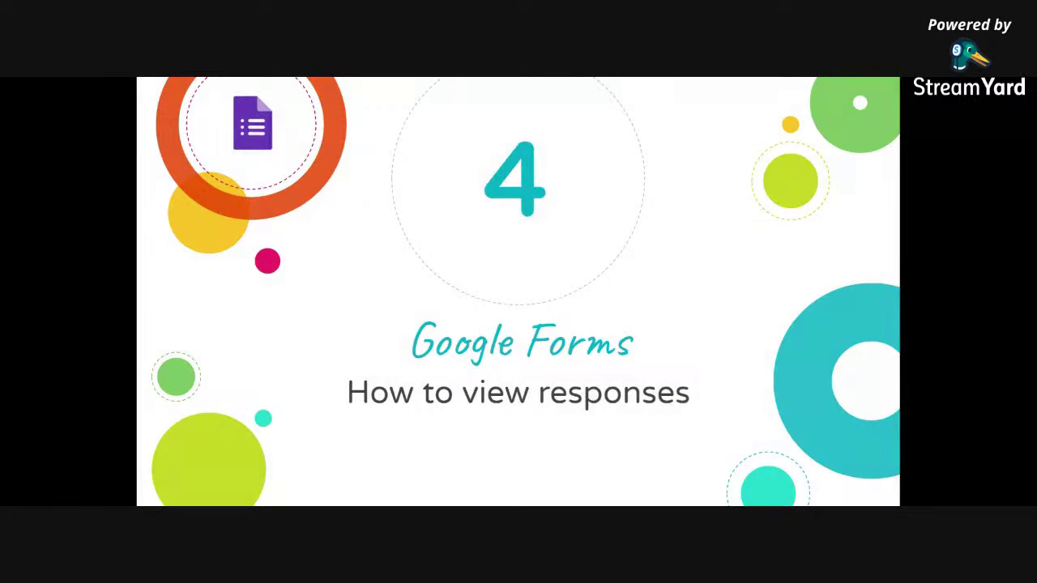
pyautogui.press('Right')
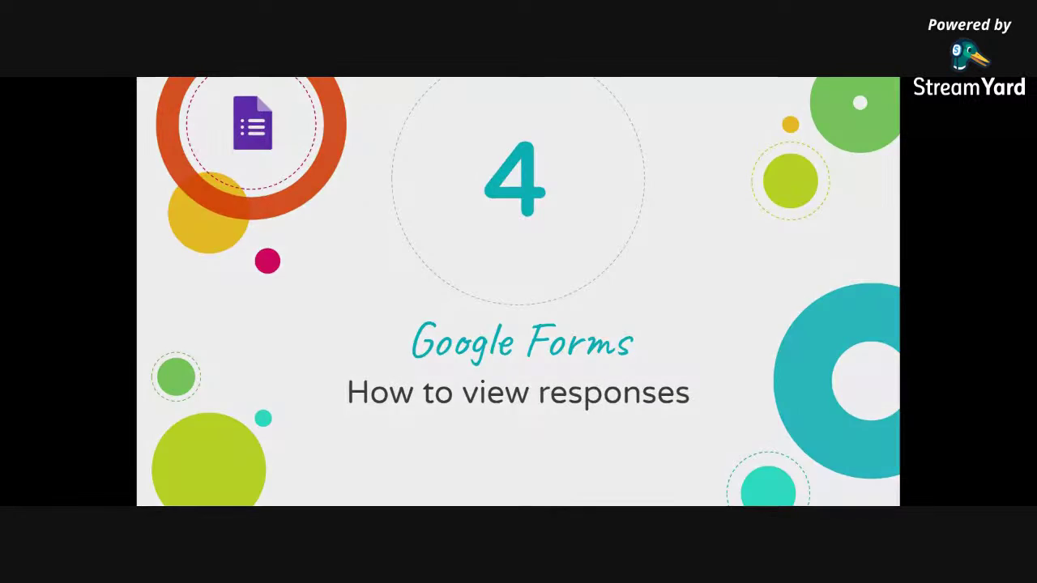